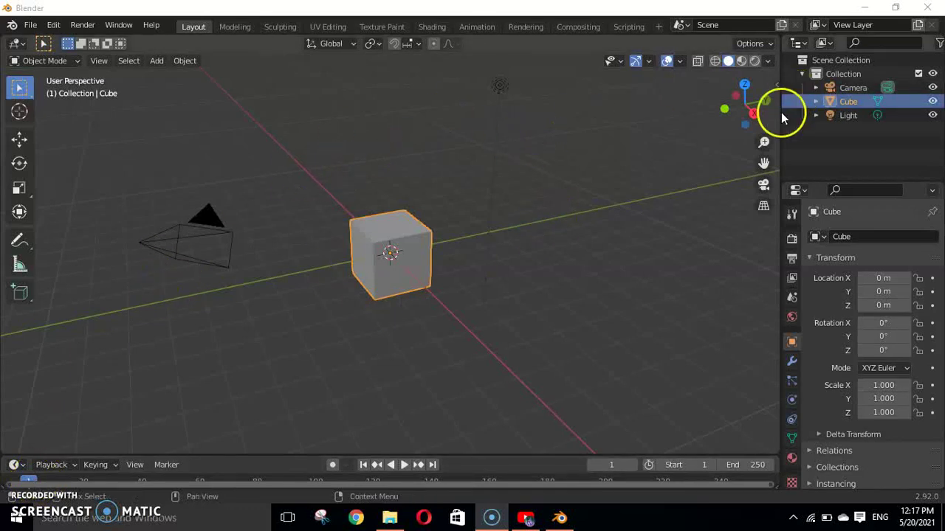
- Hide the Camera and Light objects in the Outliner, leaving only the cube visible
mouse_move(764, 142)
mouse_down()
mouse_move(763, 125)
mouse_move(764, 142)
mouse_move(773, 128)
mouse_move(741, 111)
mouse_up()
click(932, 87)
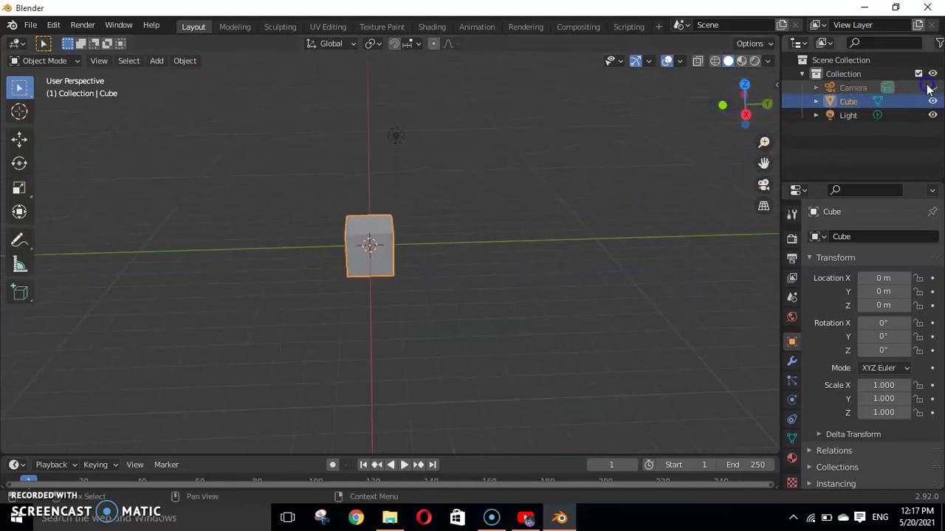
click(932, 115)
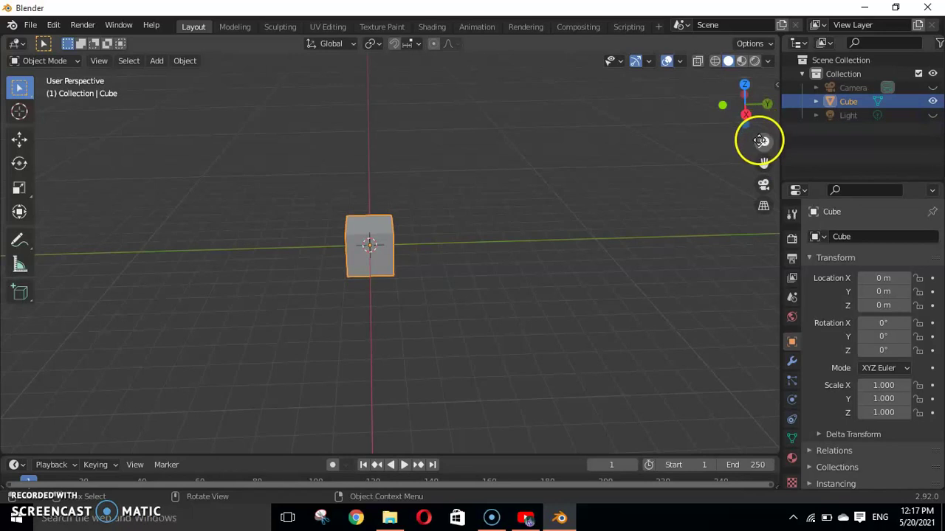
drag(764, 141, 144, 310)
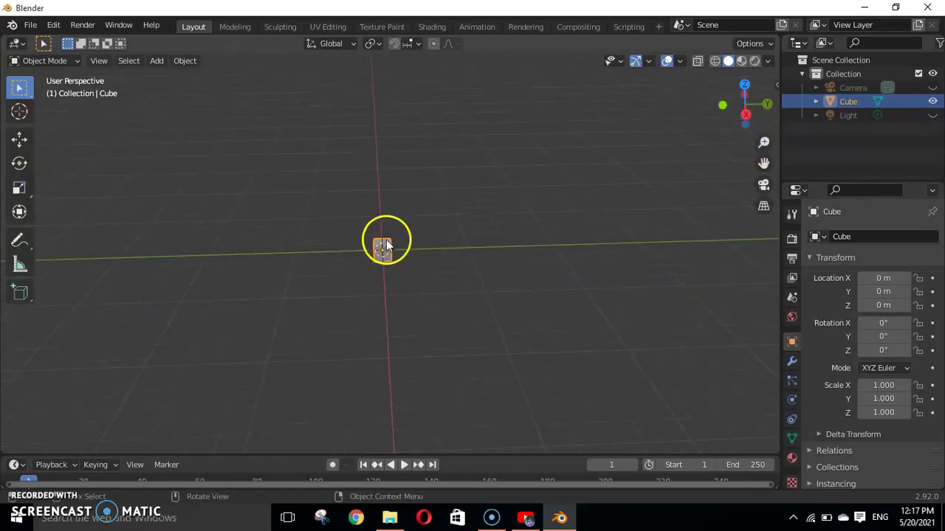
- Scale the cube into a long flat bar of about 2.304 × 7.290 × 0.959
click(19, 188)
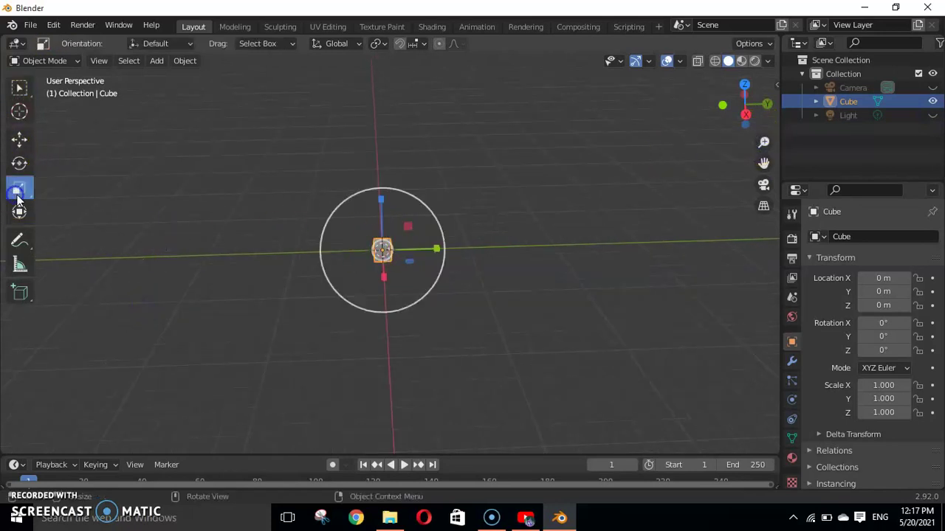
drag(435, 250, 776, 244)
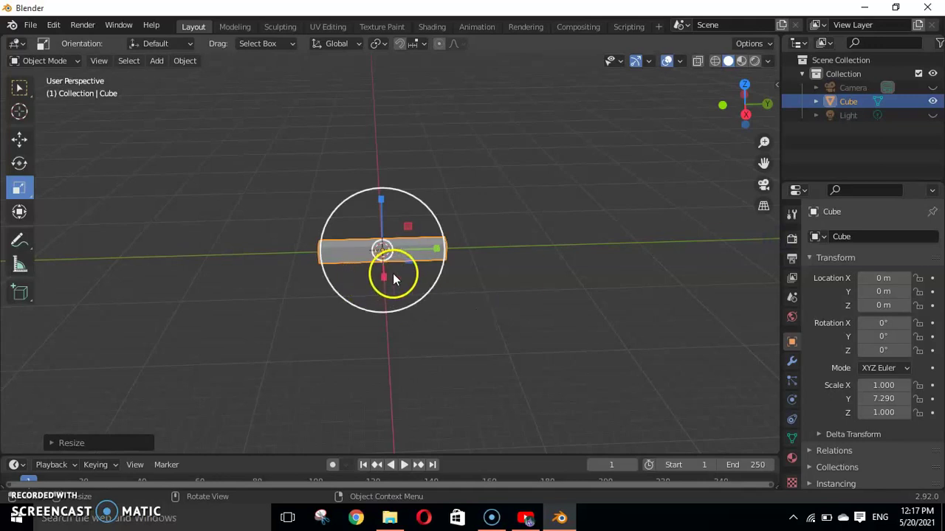
mouse_move(384, 275)
mouse_down()
mouse_move(388, 201)
mouse_move(378, 201)
mouse_up()
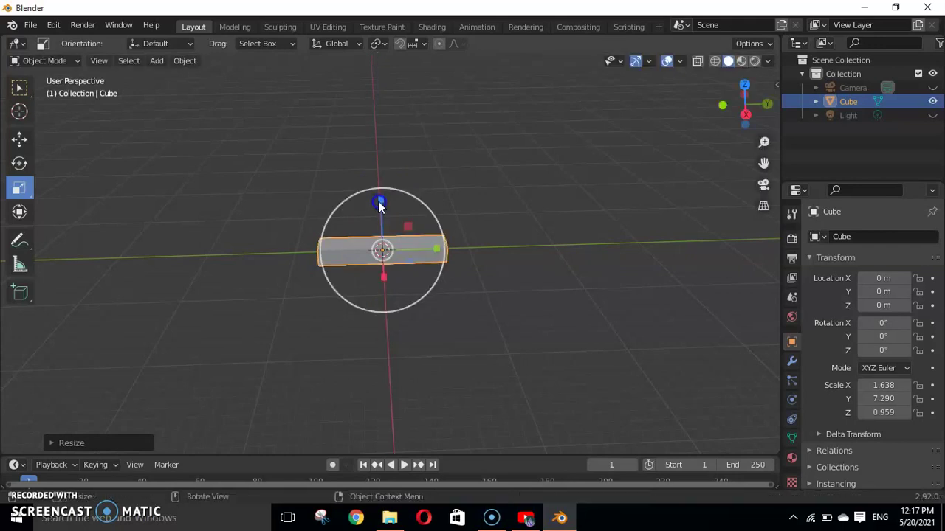
drag(385, 273, 384, 284)
click(41, 60)
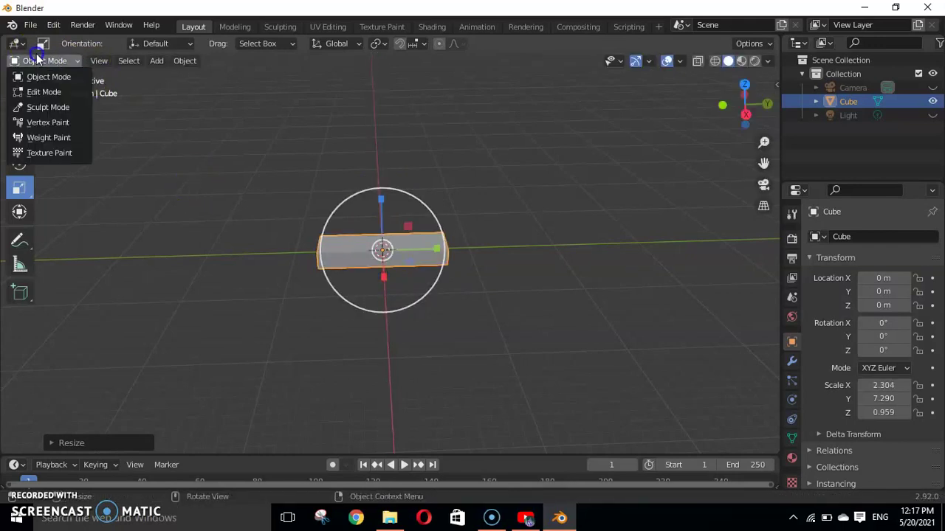
- Enter Edit Mode and add a lengthwise loop cut down the middle of the bar
click(47, 94)
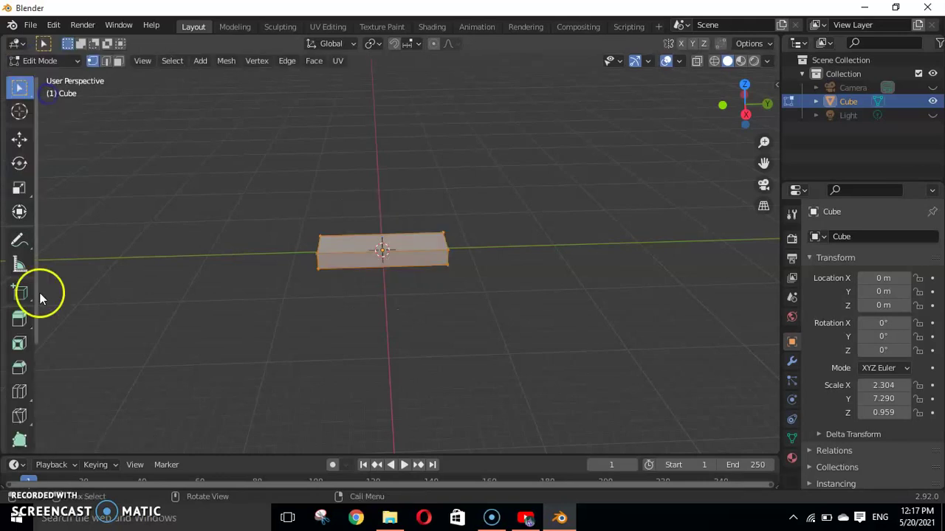
click(20, 391)
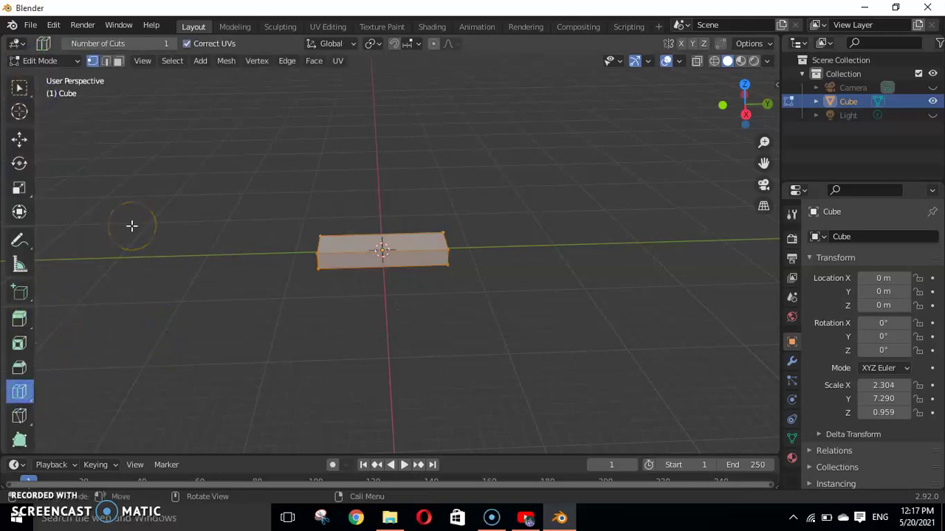
click(325, 243)
mouse_move(707, 110)
mouse_down()
mouse_move(31, 117)
mouse_move(110, 118)
mouse_move(114, 110)
mouse_up()
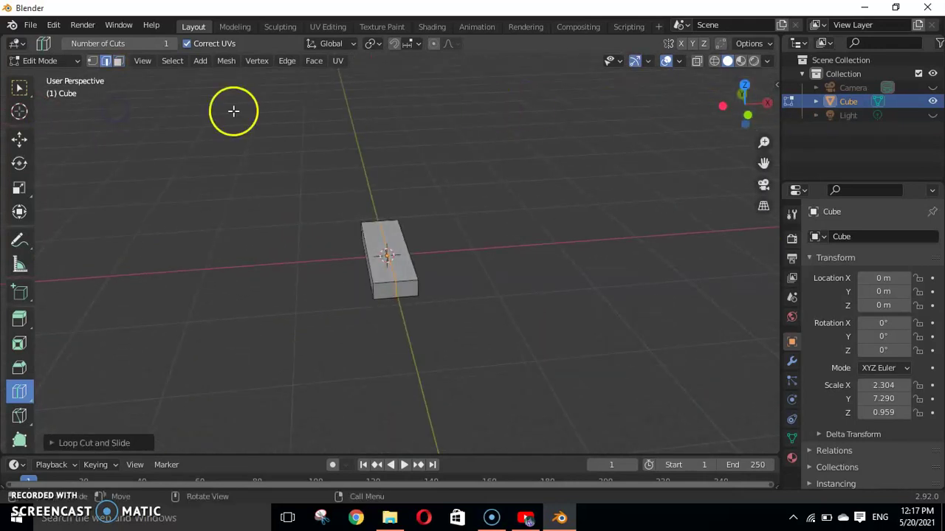
- With box selection, select two faces on one half of the bar
click(22, 100)
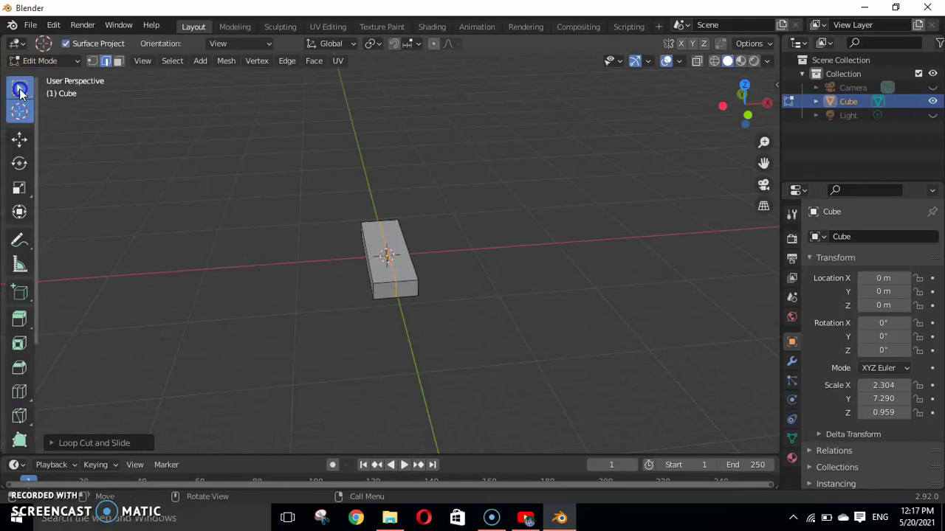
click(20, 89)
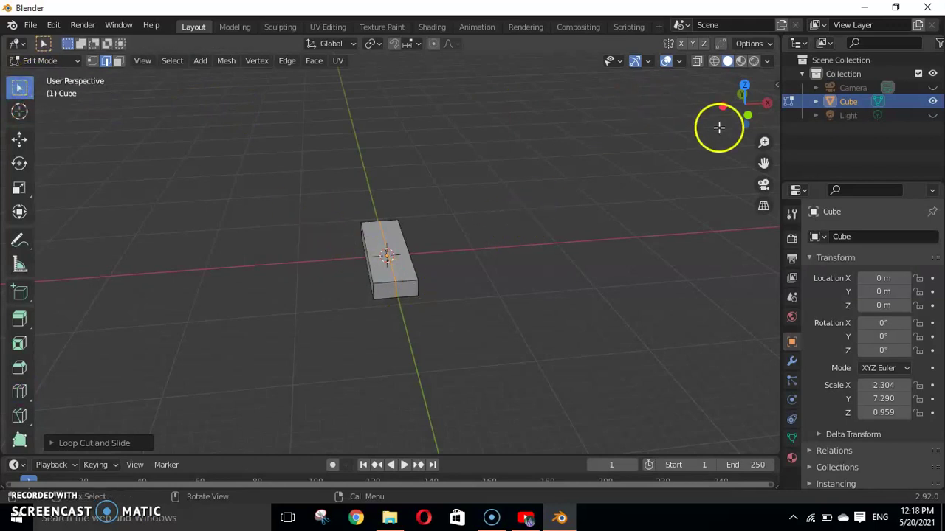
drag(728, 107, 741, 106)
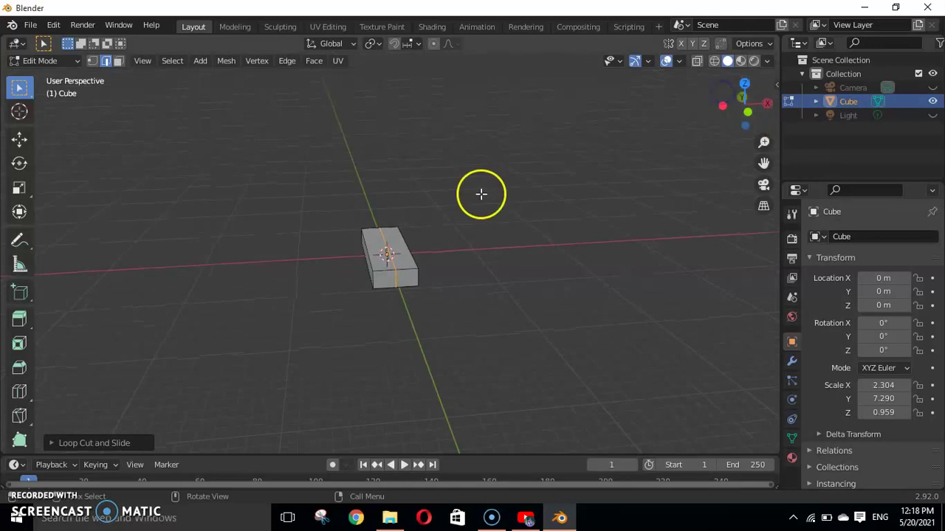
click(406, 276)
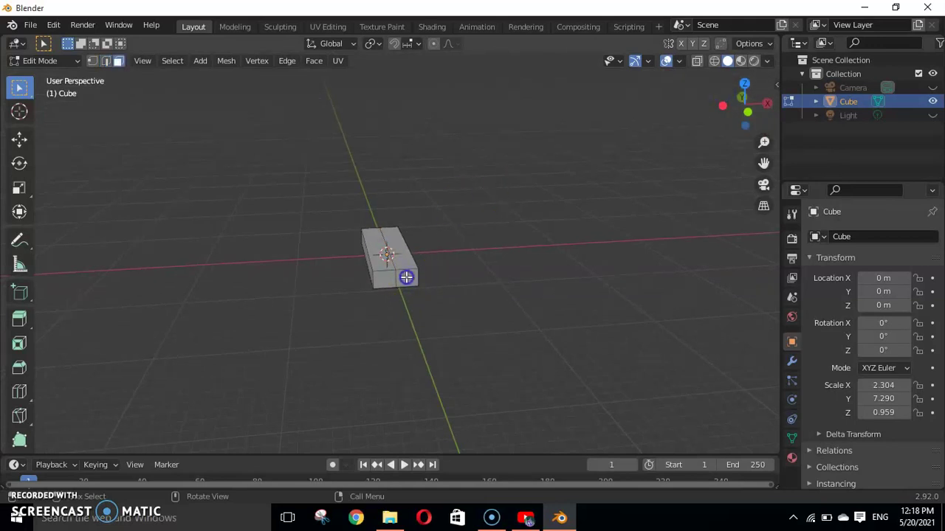
shift+click(389, 279)
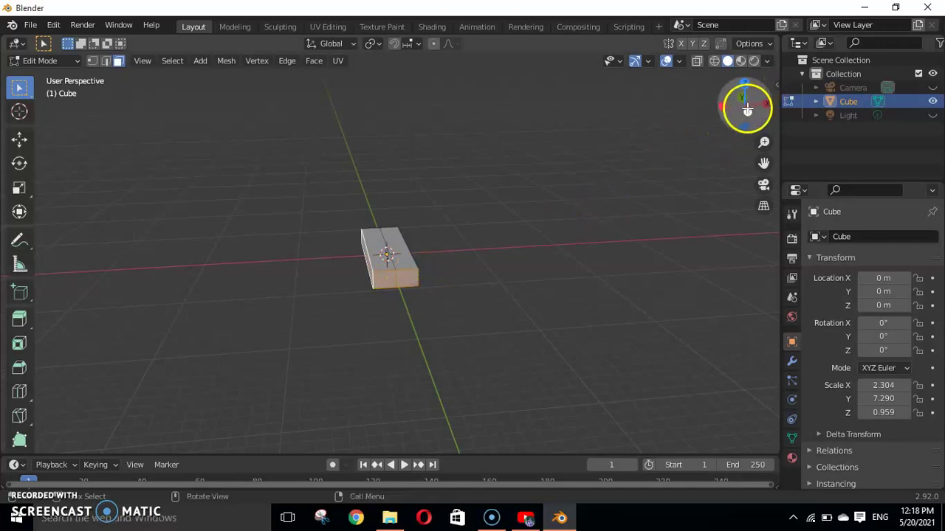
- Select the bar's side and end faces and delete them with Delete Faces
drag(746, 105, 612, 65)
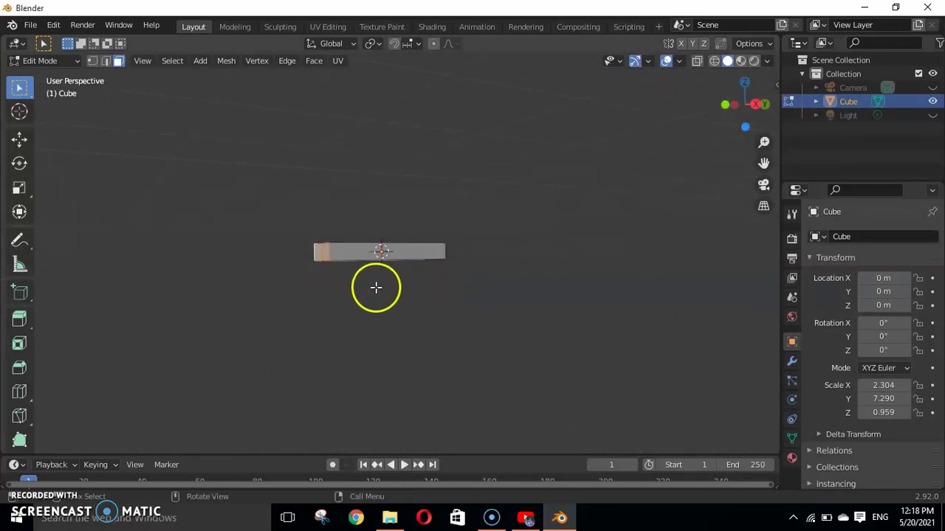
click(392, 253)
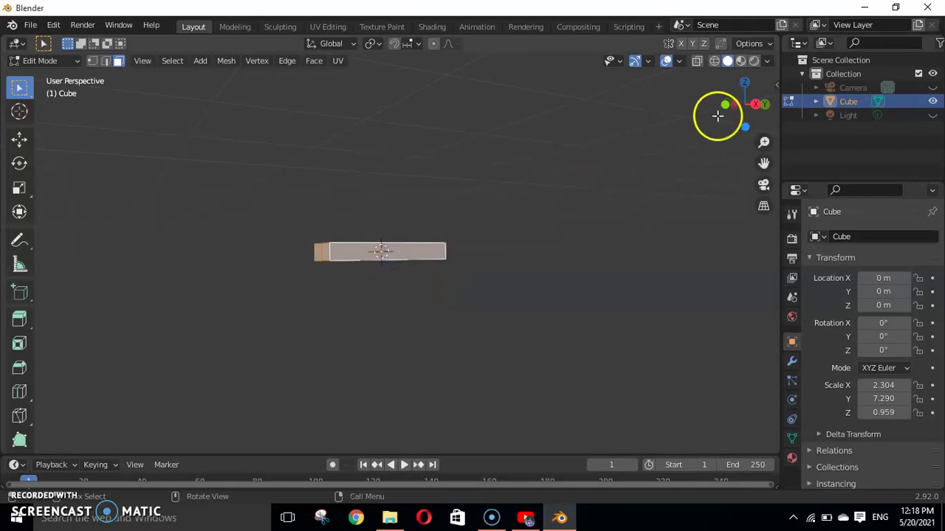
drag(738, 106, 586, 151)
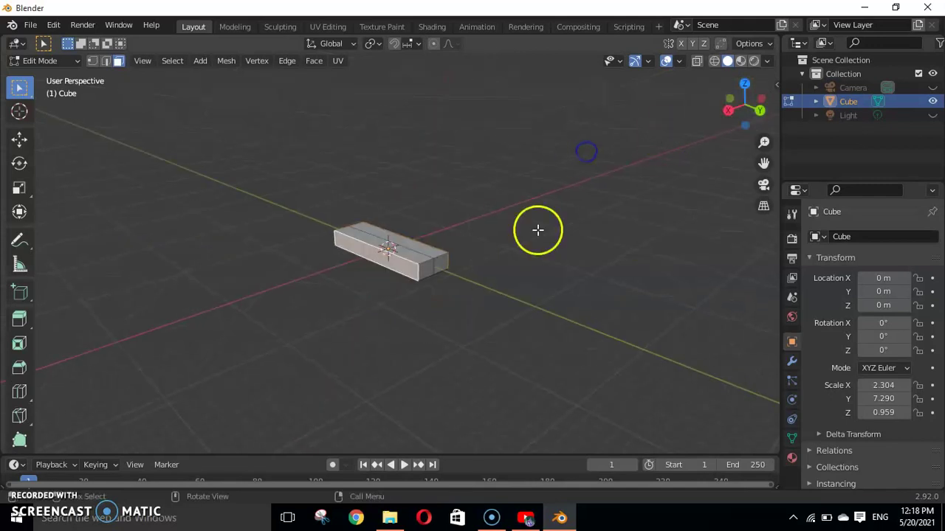
click(431, 269)
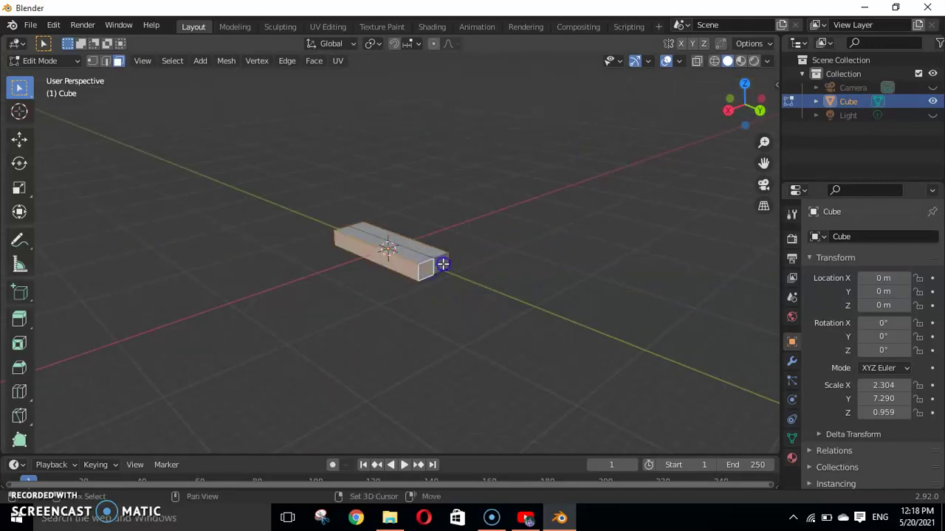
right_click(443, 263)
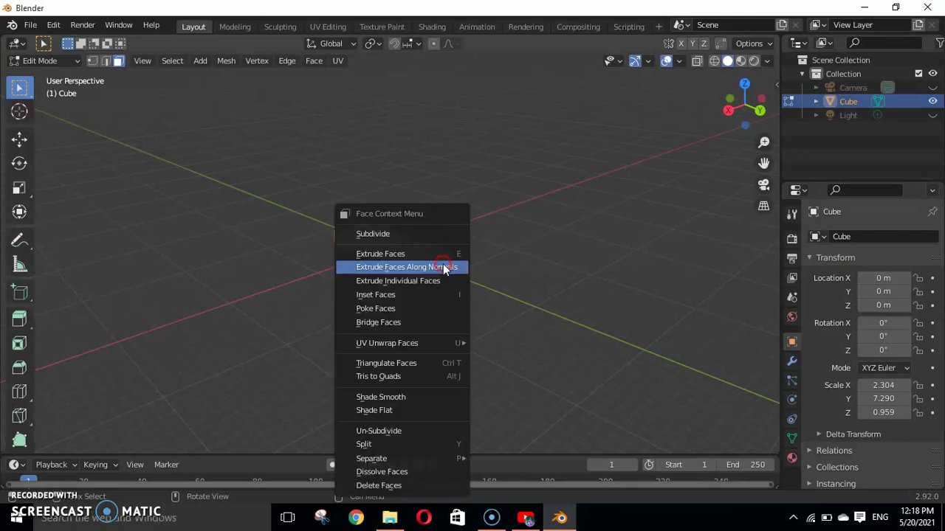
click(413, 487)
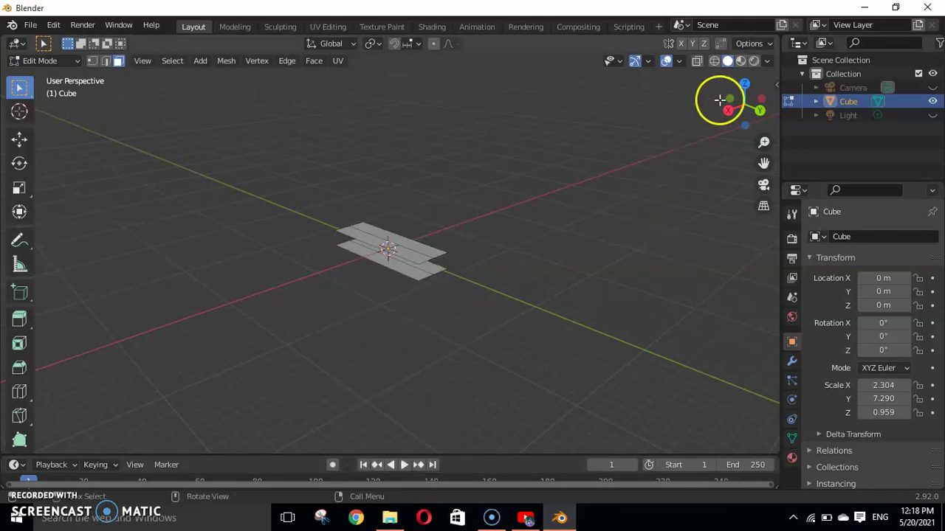
mouse_move(727, 109)
mouse_down()
mouse_move(273, 178)
mouse_move(255, 147)
mouse_move(160, 99)
mouse_up()
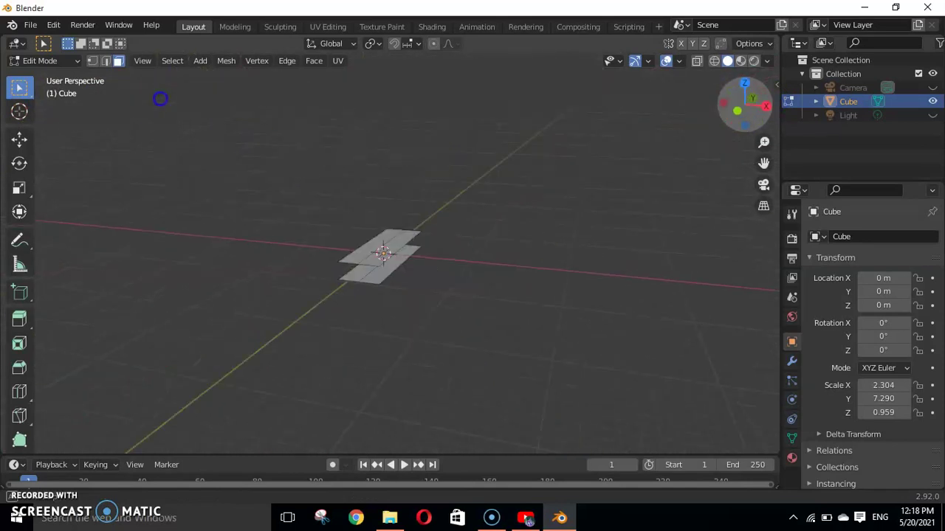
- Merge three groups of vertices along the lower and left edges at their center
click(375, 281)
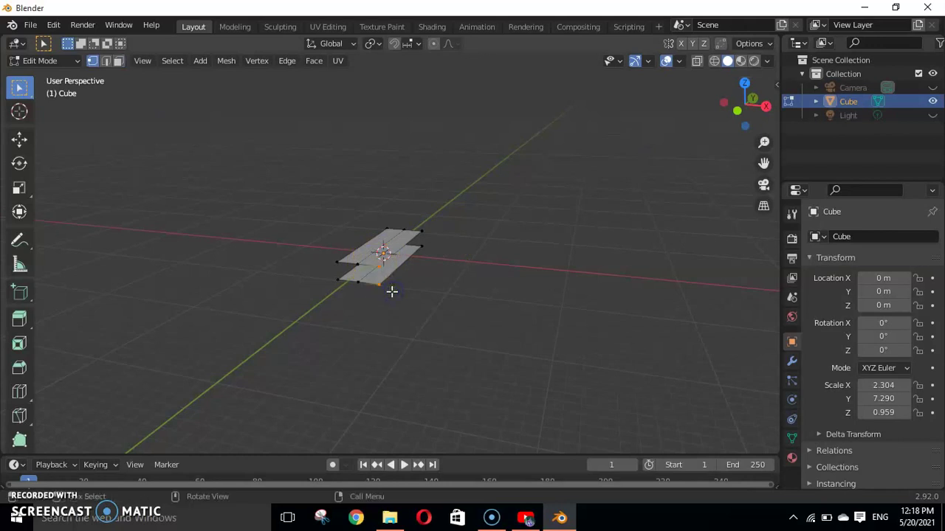
right_click(391, 291)
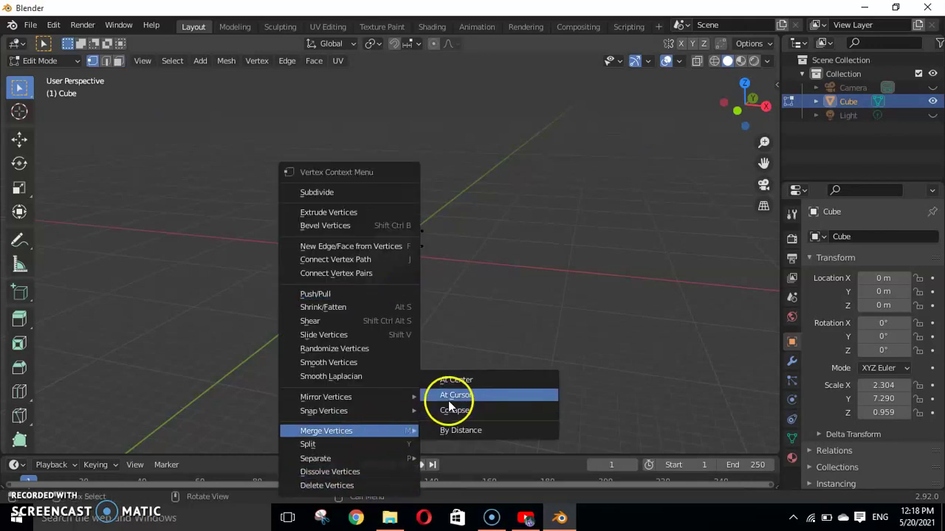
click(451, 382)
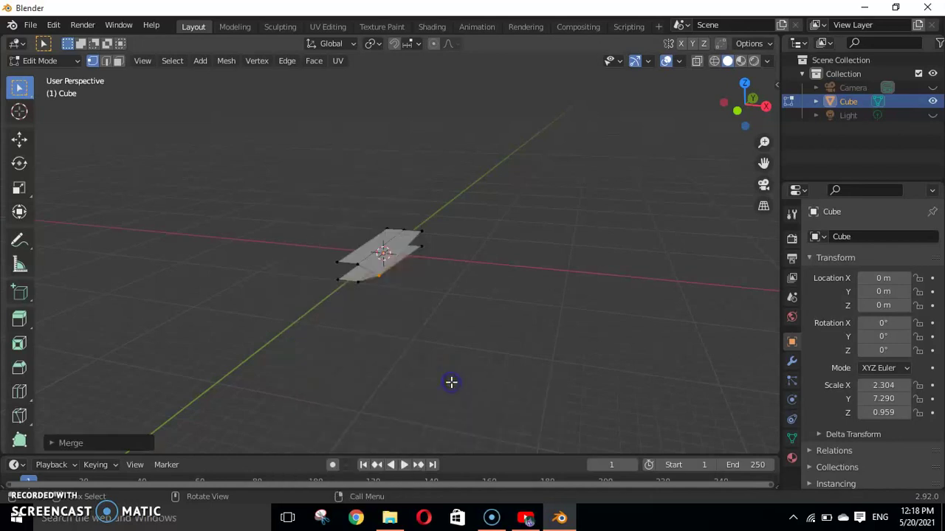
drag(353, 260, 366, 294)
right_click(366, 298)
mouse_move(300, 294)
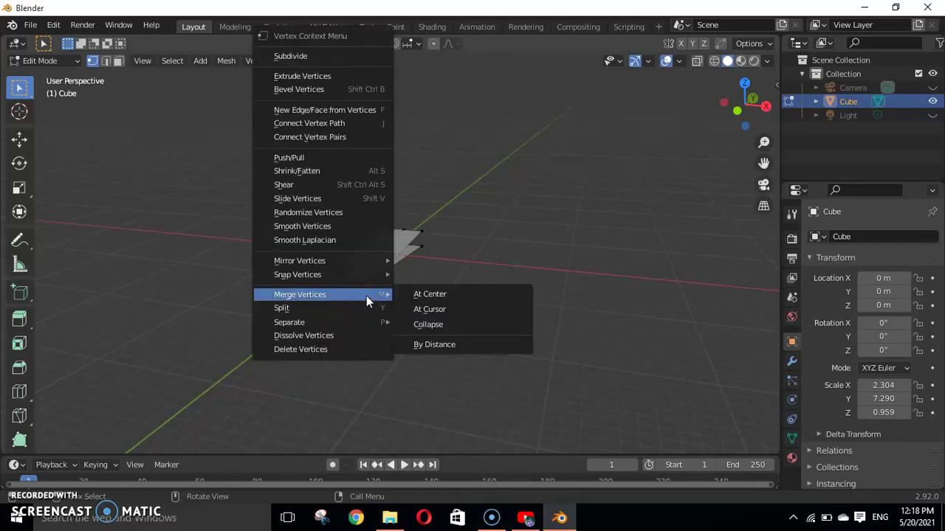
click(419, 294)
drag(324, 255, 348, 290)
right_click(348, 291)
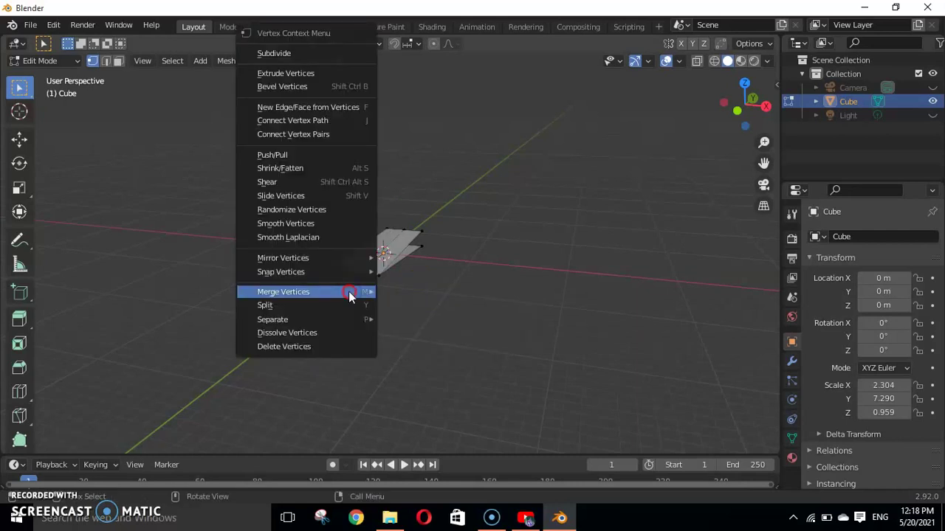
click(453, 294)
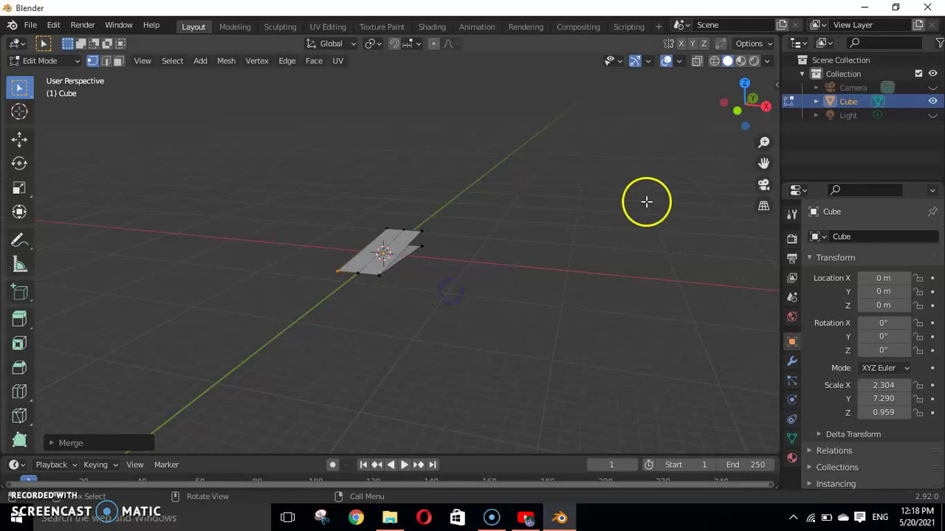
- Merge the end vertices and the lower corner vertices of the plane at center
mouse_move(723, 113)
mouse_down()
mouse_move(738, 110)
mouse_move(514, 144)
mouse_up()
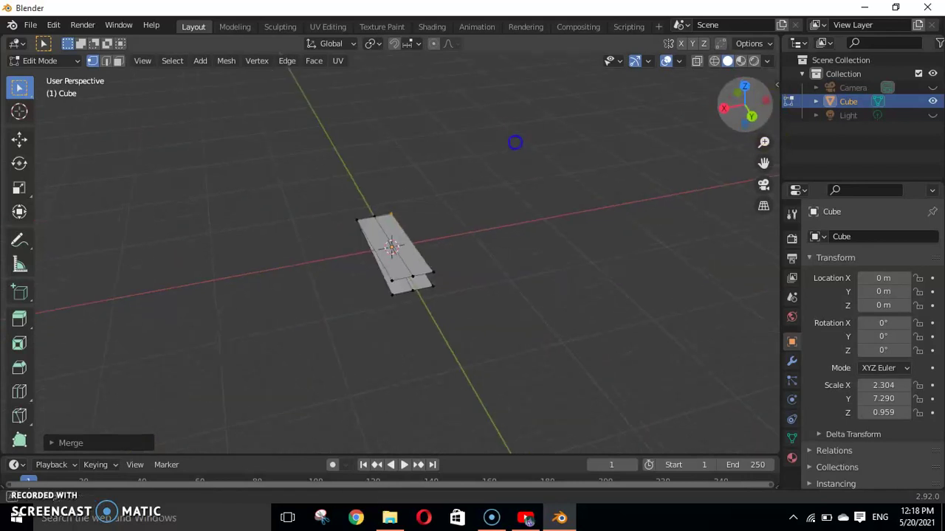
click(426, 267)
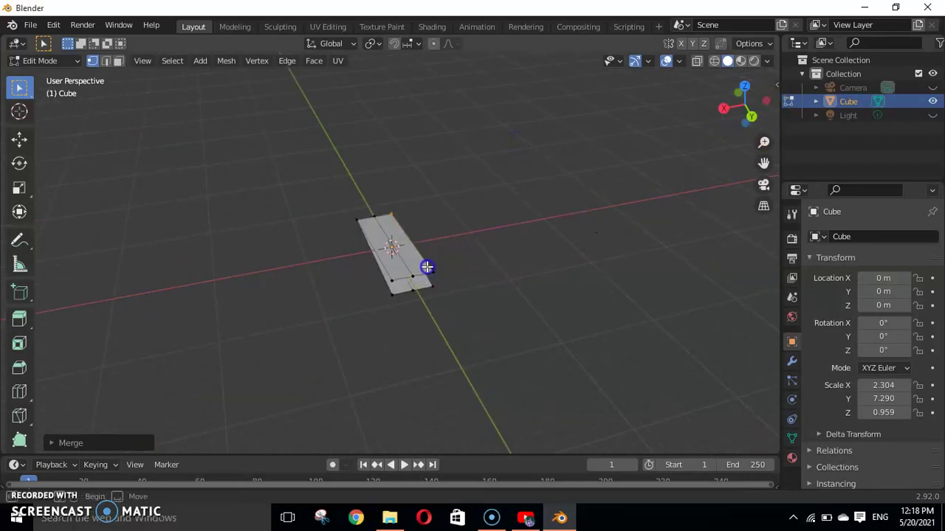
right_click(449, 306)
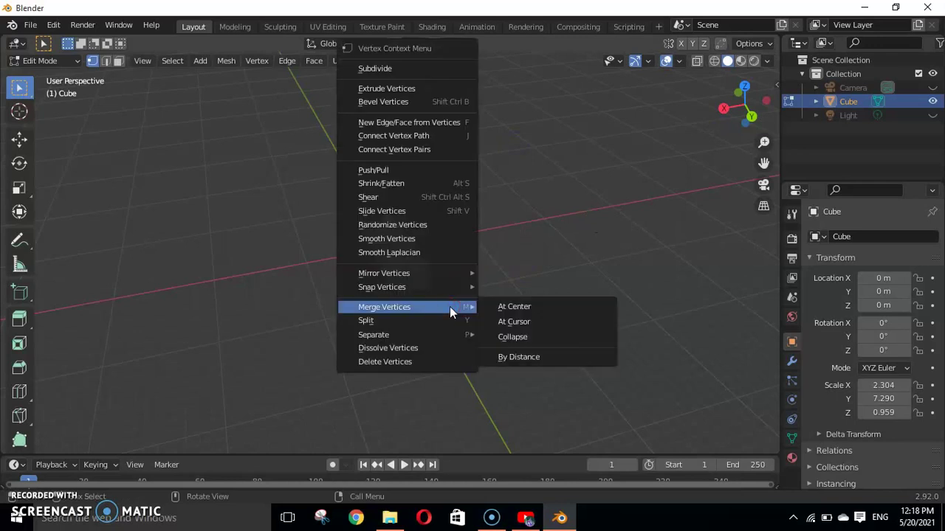
click(499, 307)
click(499, 307)
click(393, 297)
right_click(393, 297)
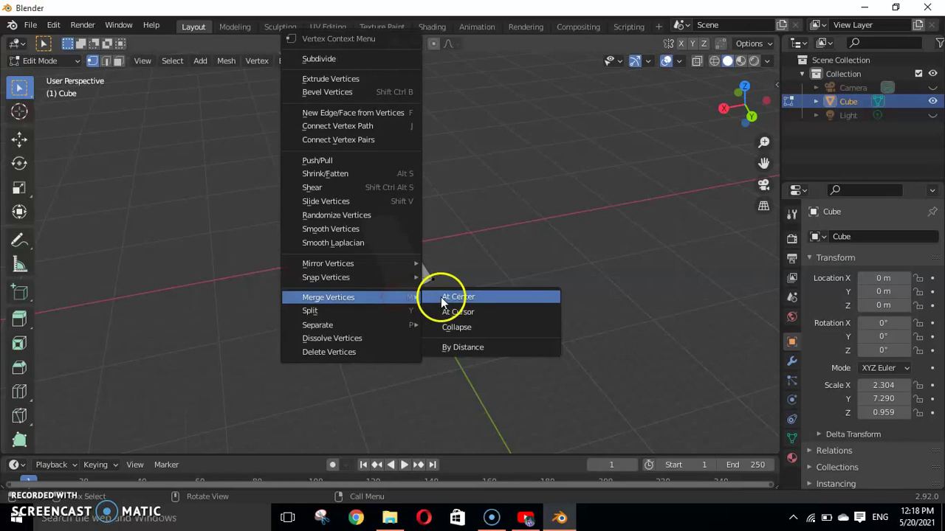
click(441, 297)
drag(729, 108, 413, 142)
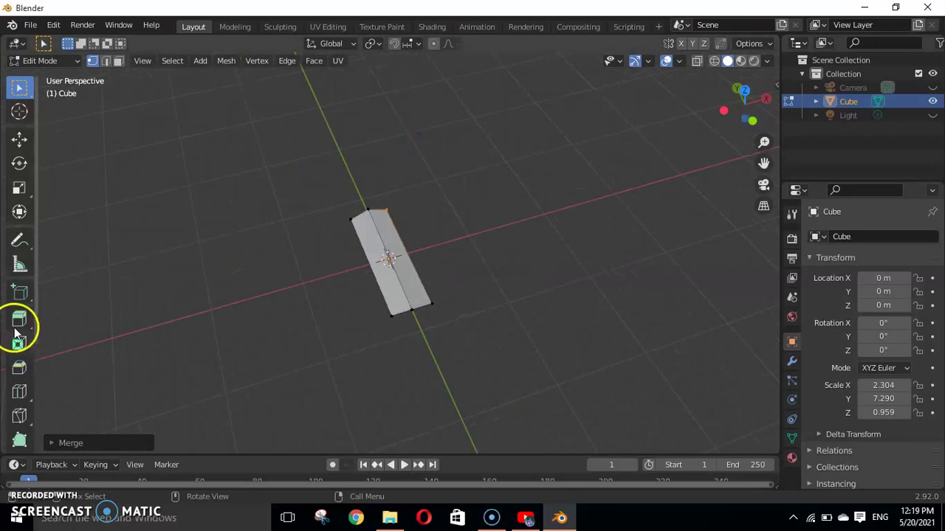
- Add an edge loop across the blade's middle and scale it up uniformly
click(19, 392)
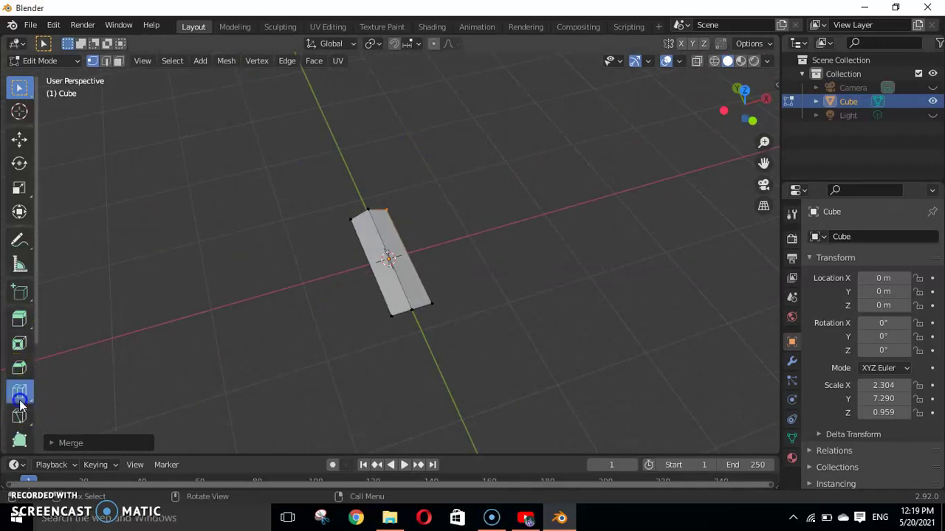
drag(392, 255, 395, 280)
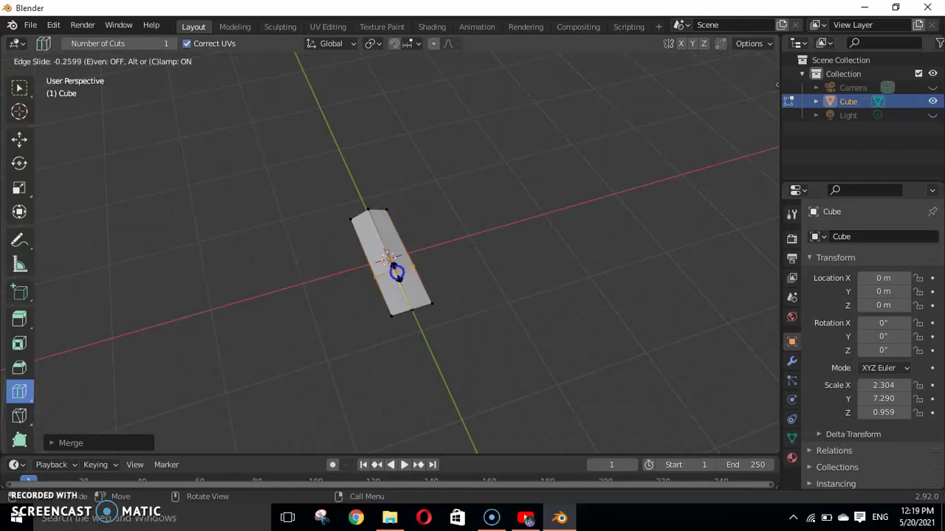
drag(393, 265, 390, 263)
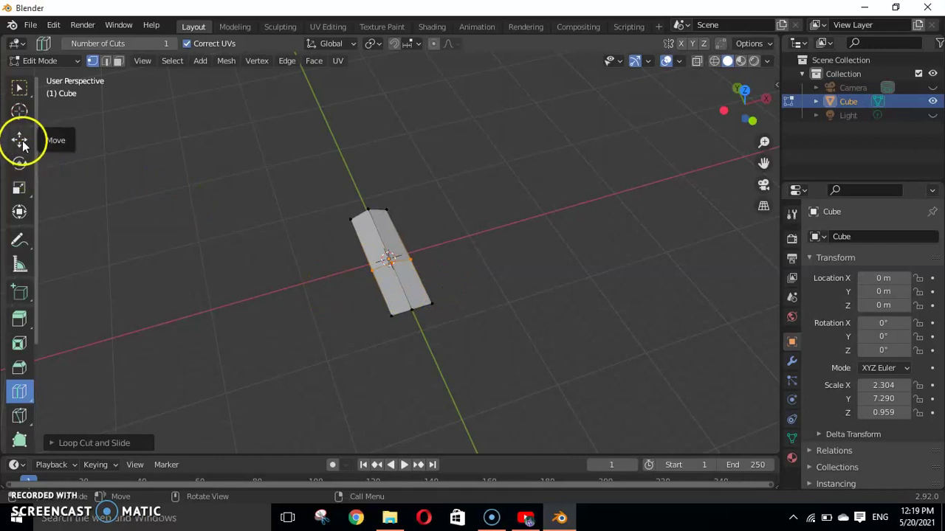
click(25, 193)
mouse_move(390, 316)
mouse_down()
mouse_move(430, 310)
mouse_move(417, 307)
mouse_up()
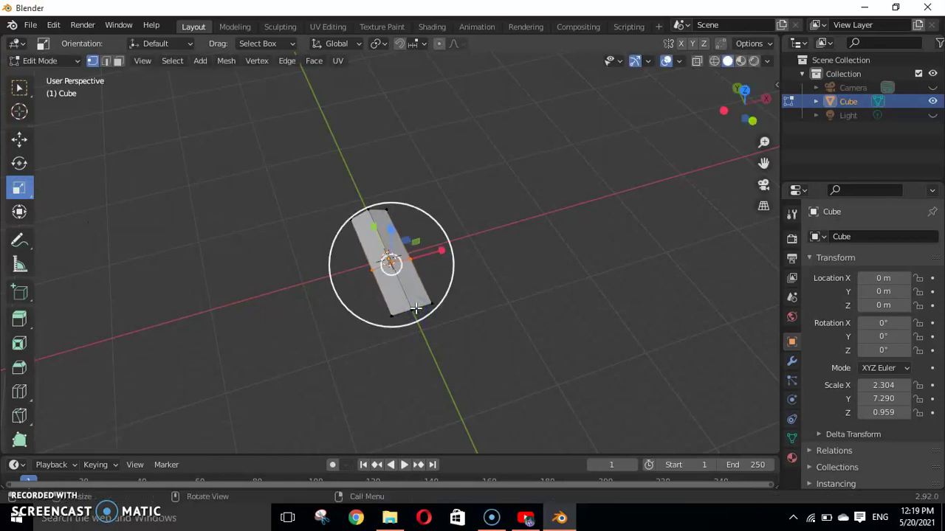
- Scale the vertex near the blade's lower-right corner inward along X
drag(736, 117, 723, 113)
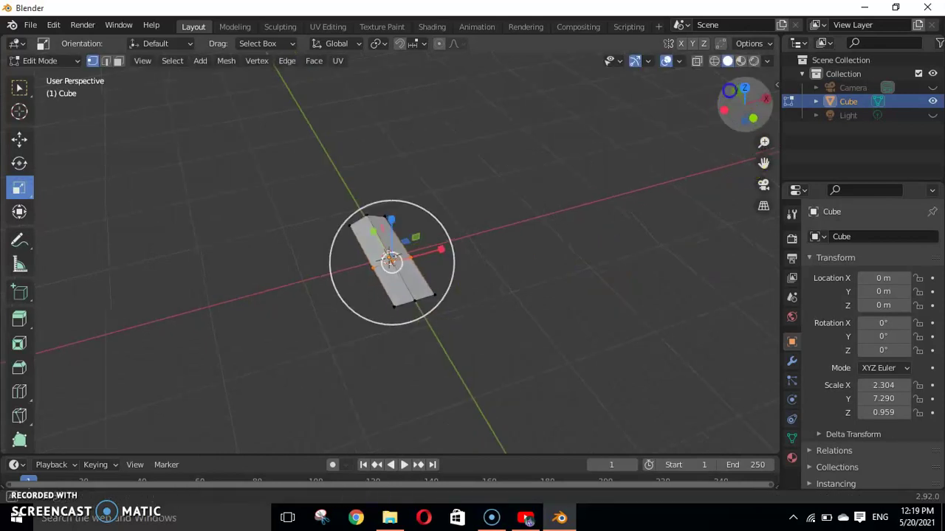
click(606, 226)
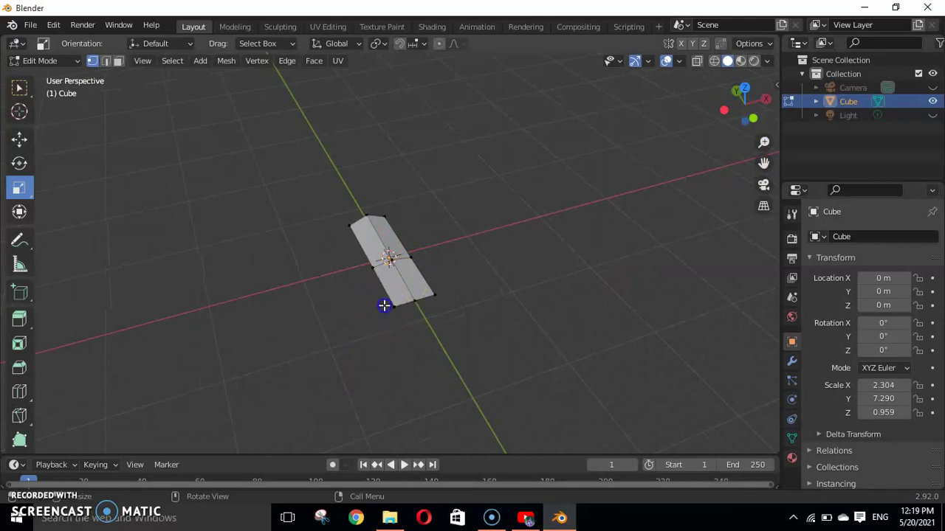
click(444, 291)
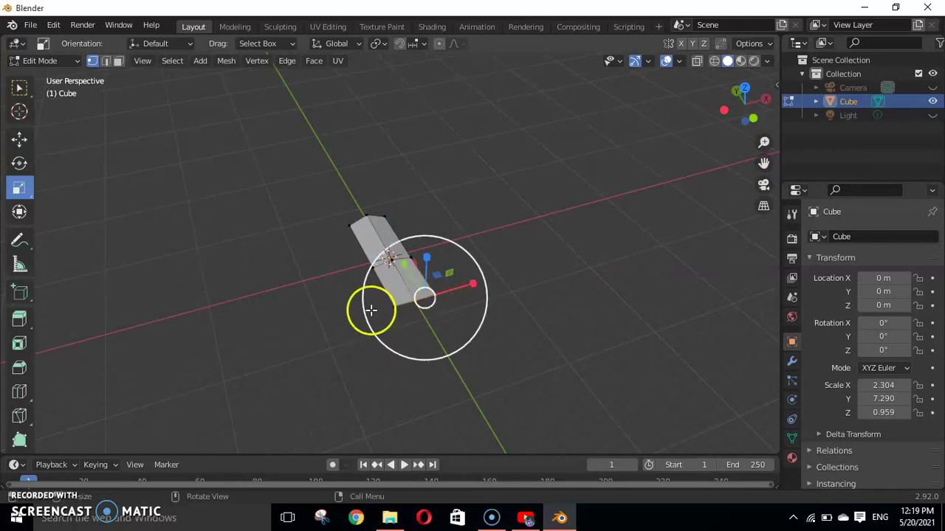
drag(375, 310, 422, 296)
click(667, 152)
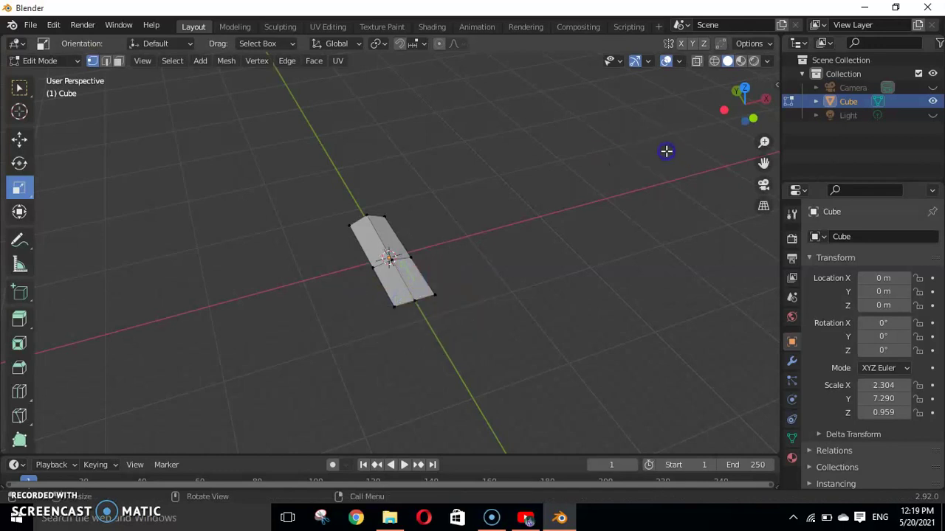
- In wireframe, scale the blade's end vertices to 0 along X, then restore Solid shading
click(714, 62)
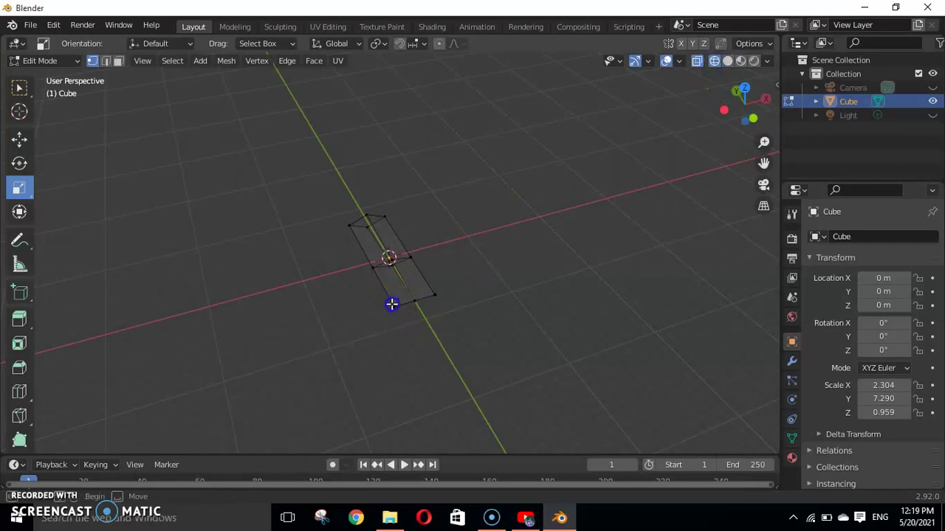
drag(448, 288, 448, 277)
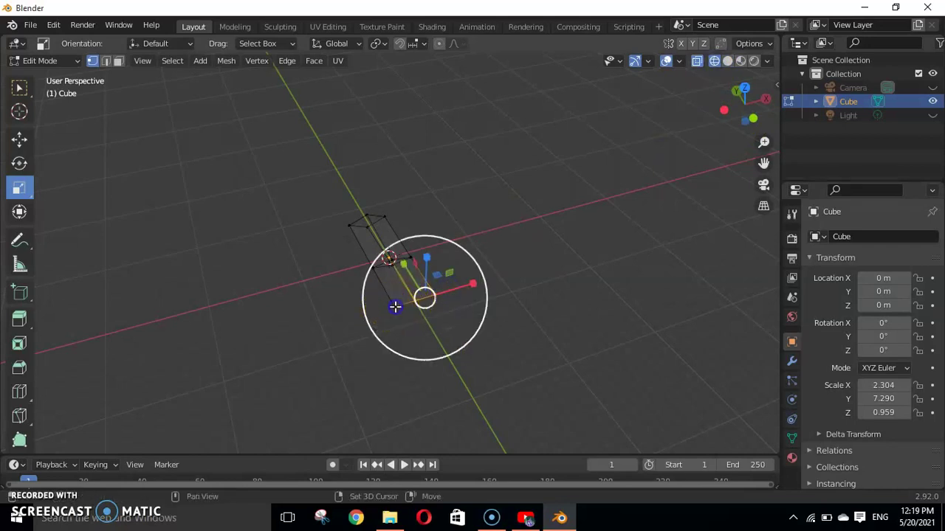
drag(467, 286, 453, 292)
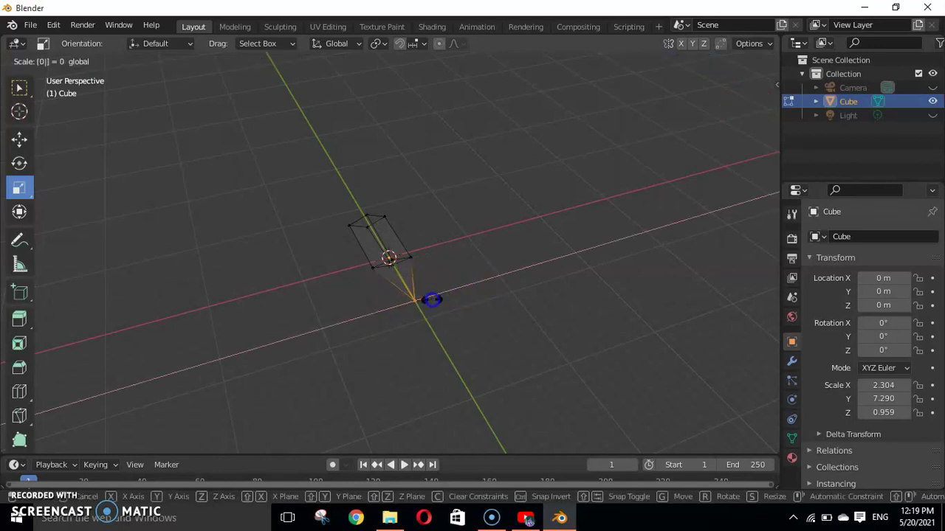
click(432, 300)
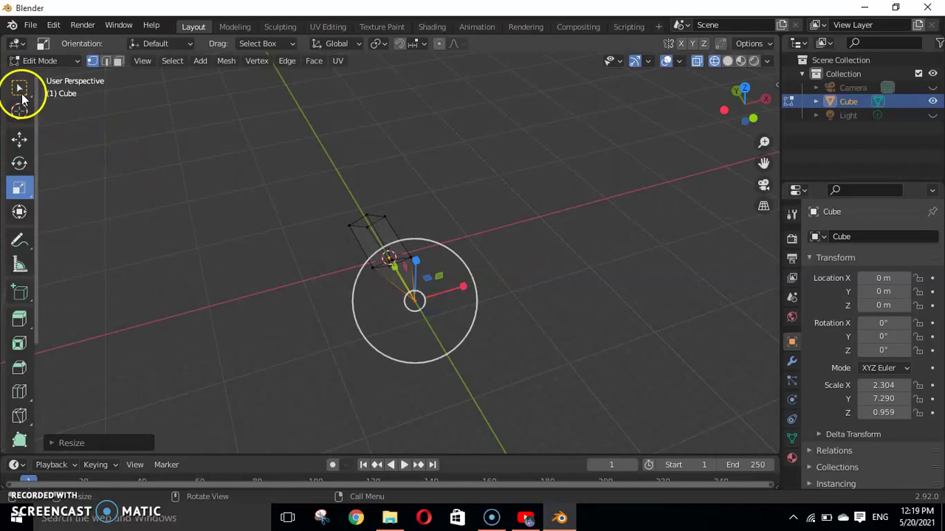
click(20, 89)
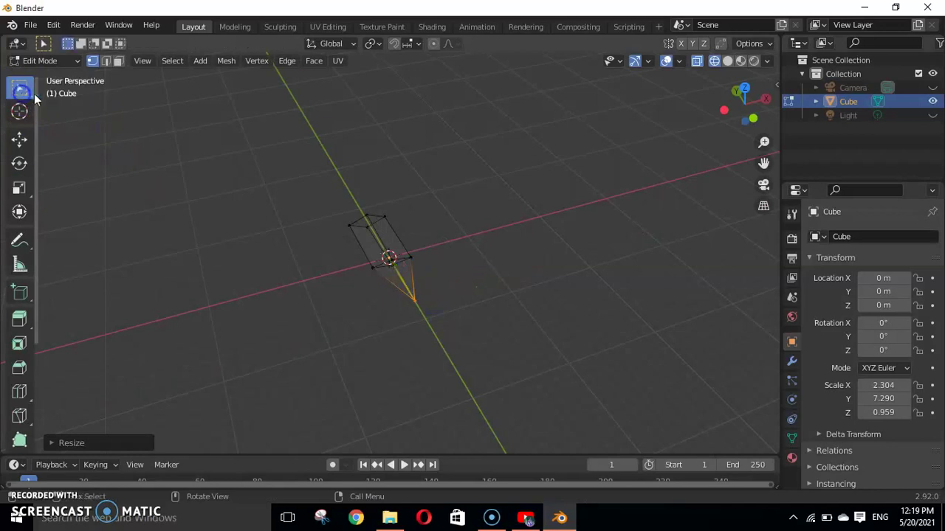
click(728, 62)
mouse_move(749, 120)
mouse_down()
mouse_move(595, 123)
mouse_move(443, 455)
mouse_move(434, 63)
mouse_move(418, 115)
mouse_up()
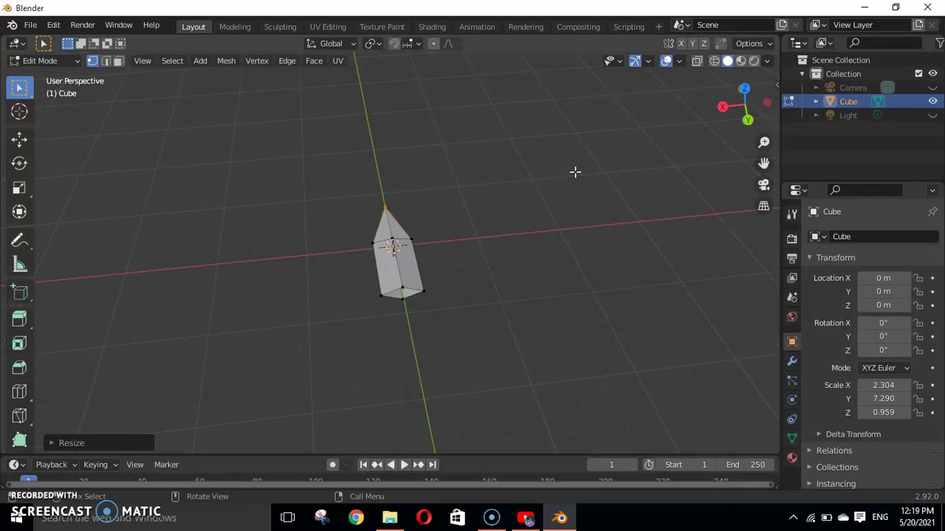
click(575, 172)
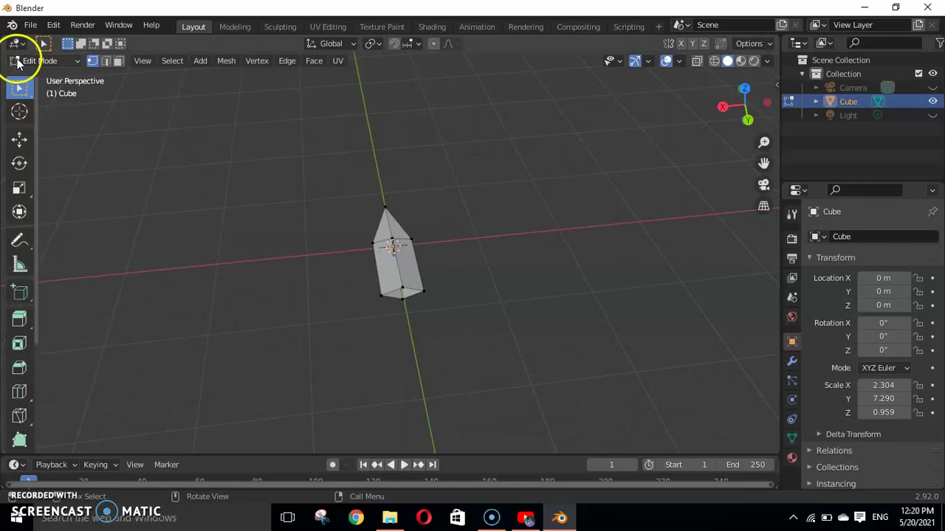
- Switch the blade from Edit Mode back to Object Mode
click(18, 62)
click(30, 78)
key(Tab)
key(Tab)
click(179, 62)
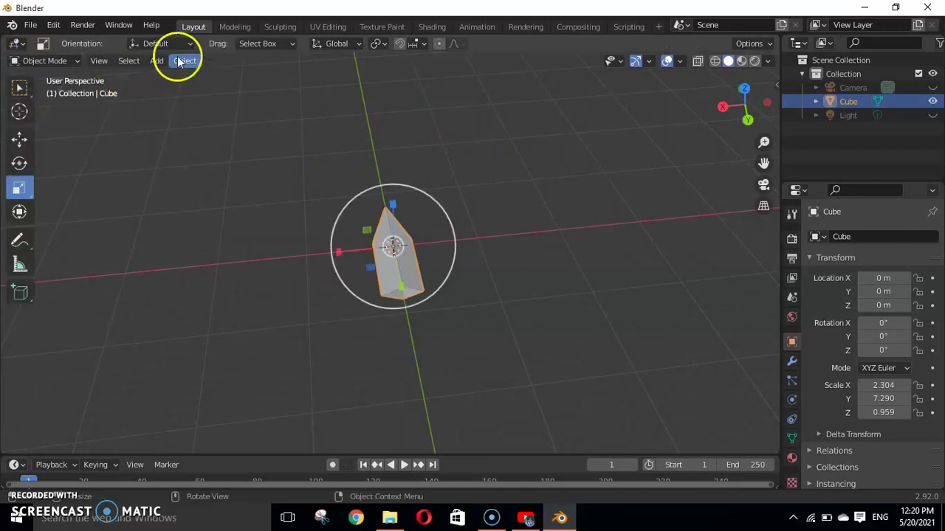
- Deselect the blade and add a cylinder mesh at the world origin
click(156, 61)
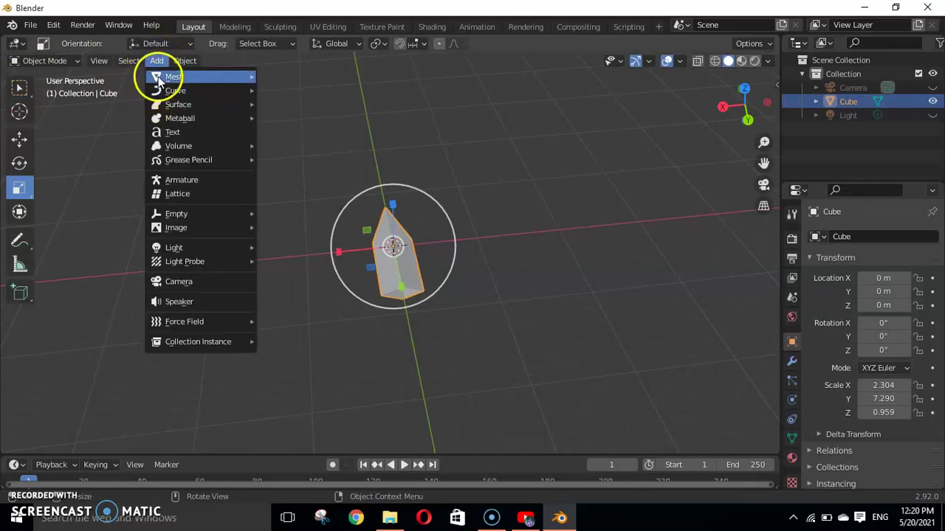
click(106, 251)
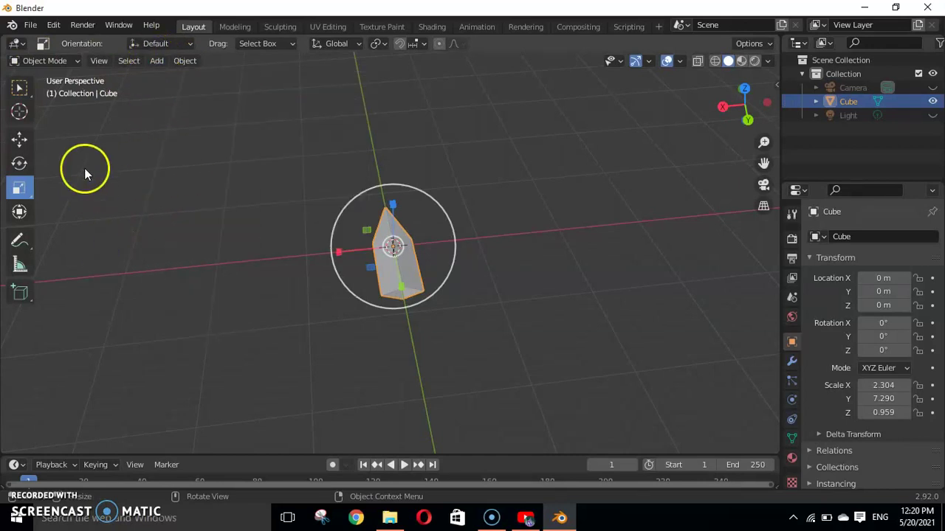
click(85, 171)
click(24, 94)
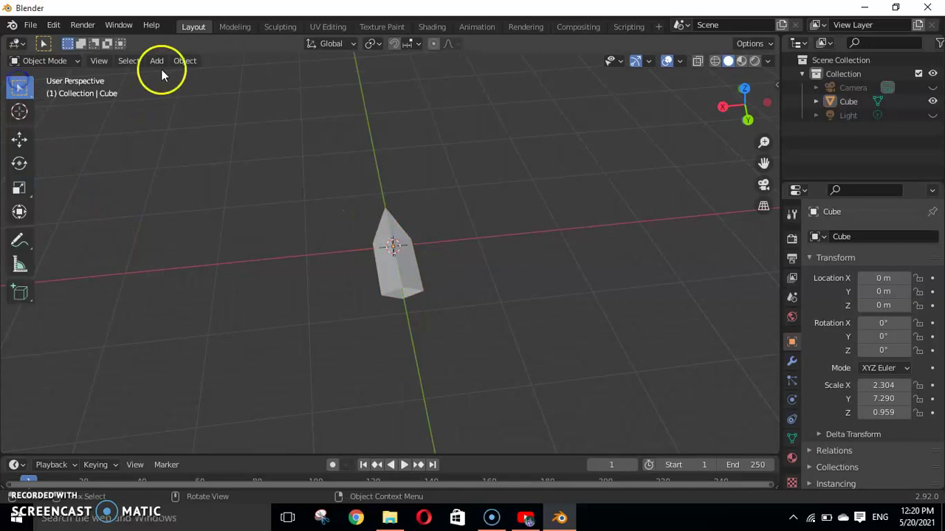
click(156, 60)
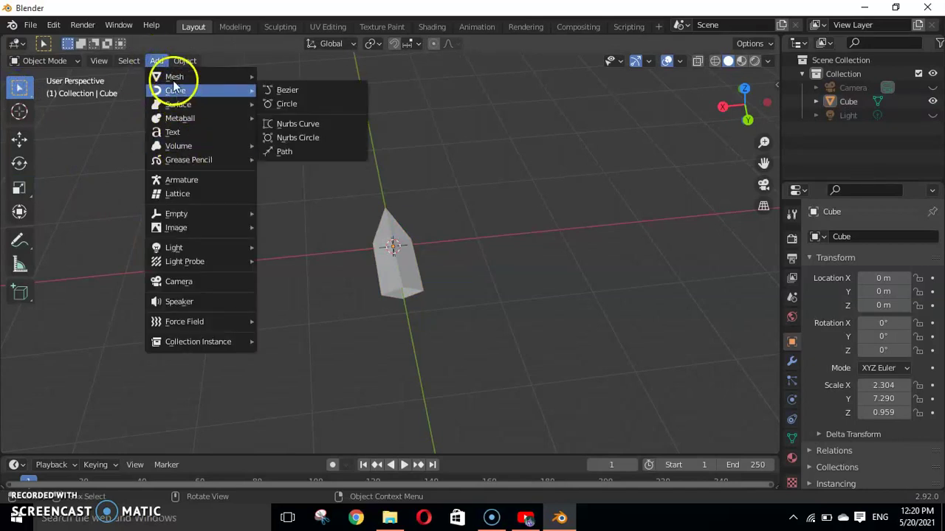
mouse_move(174, 77)
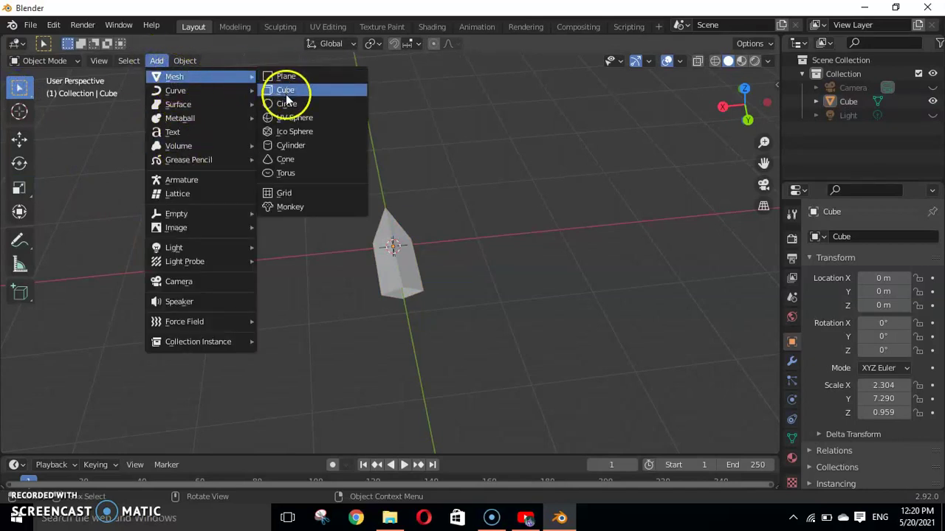
click(287, 149)
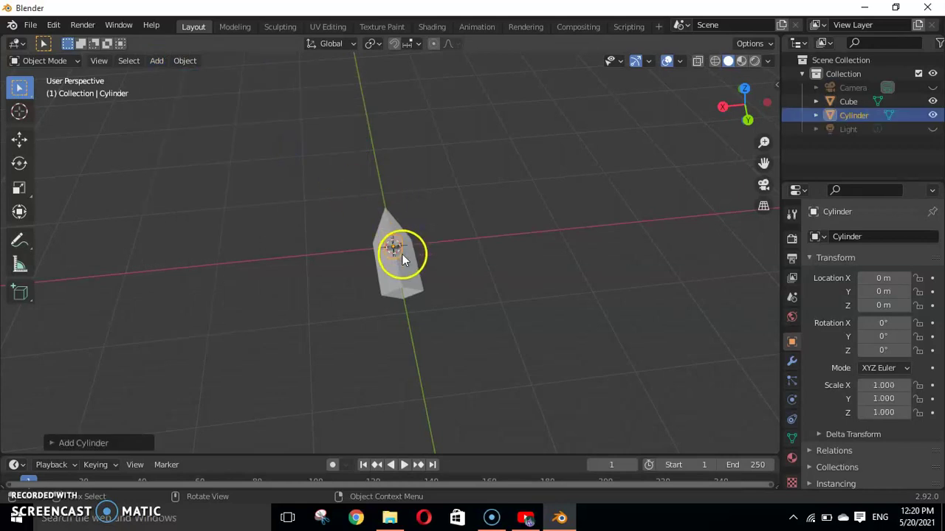
- Grab the cylinder and drag it toward the blade's base
key(g)
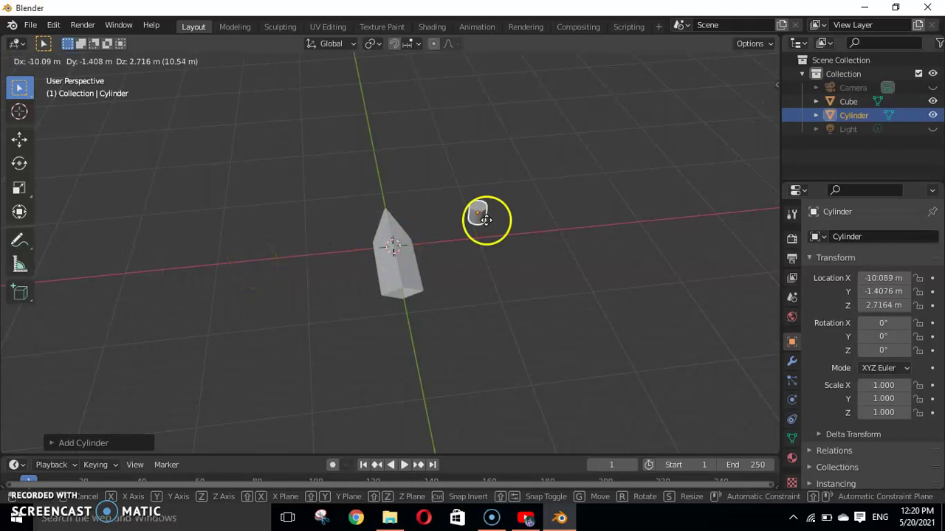
click(540, 201)
drag(728, 110, 636, 74)
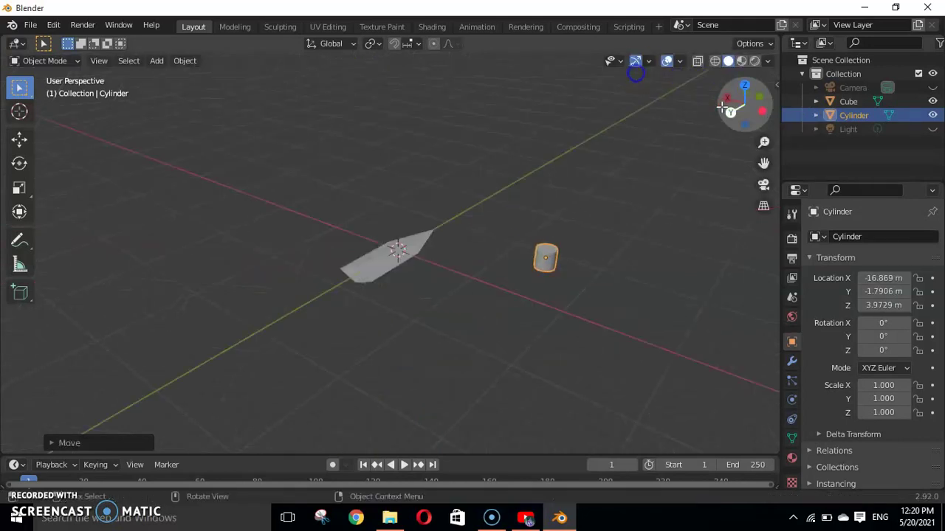
click(547, 255)
drag(549, 257, 347, 274)
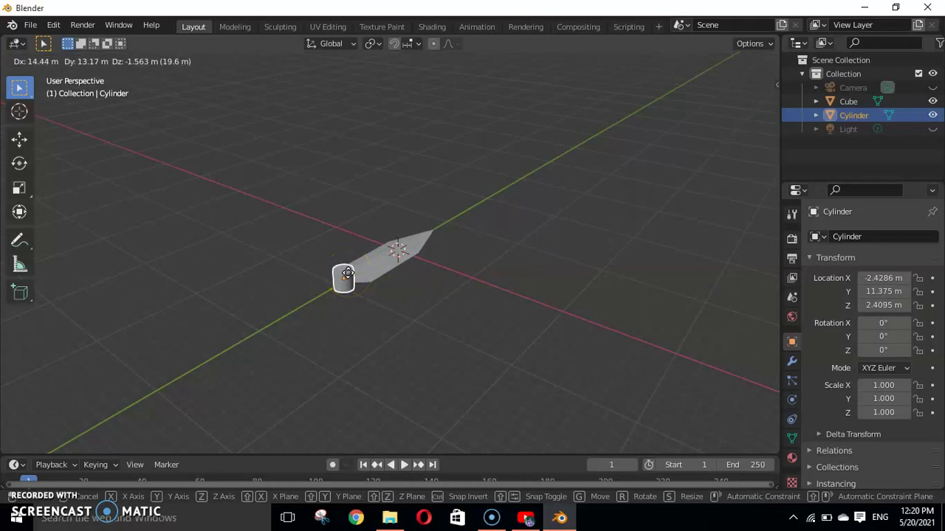
- Constrain the move to X, then Z, placing the cylinder at X -16.869, Y -1.7906, Z -1.6641 m
key(y)
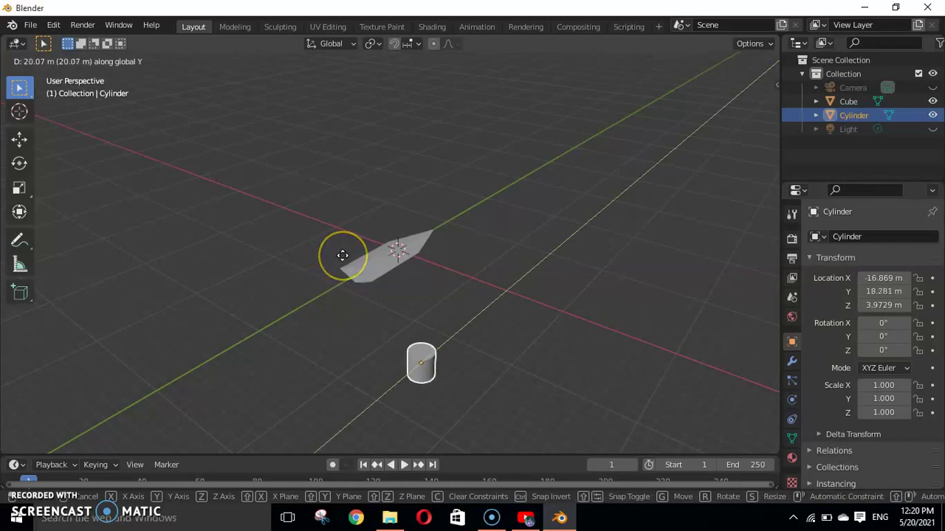
key(x)
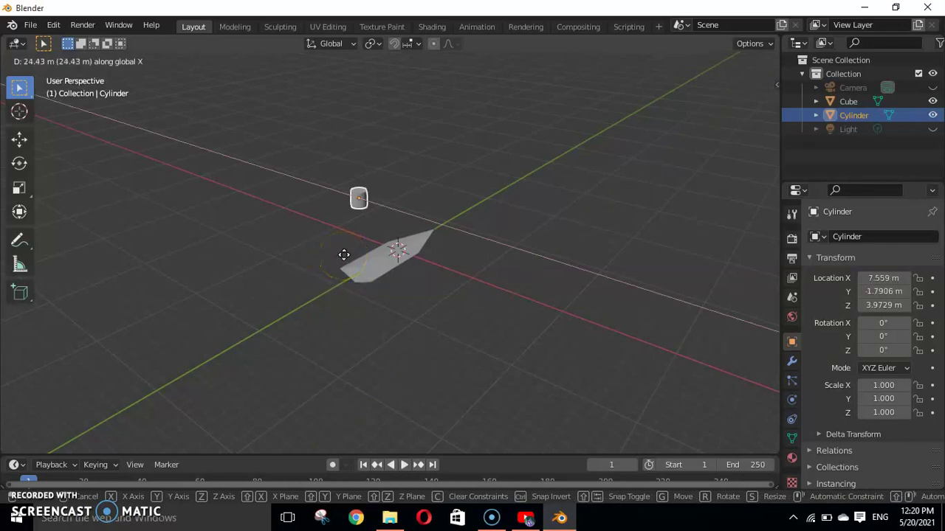
middle_drag(335, 256, 353, 262)
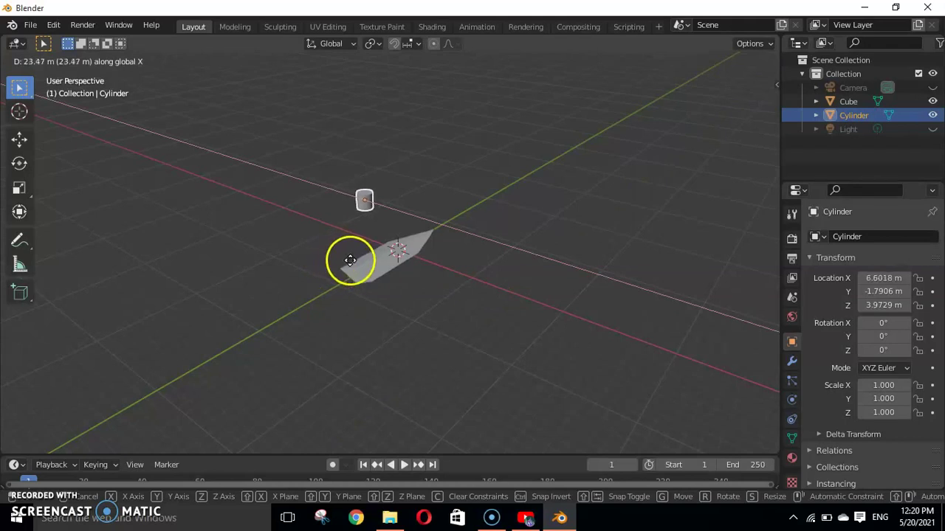
key(z)
middle_drag(352, 262, 353, 267)
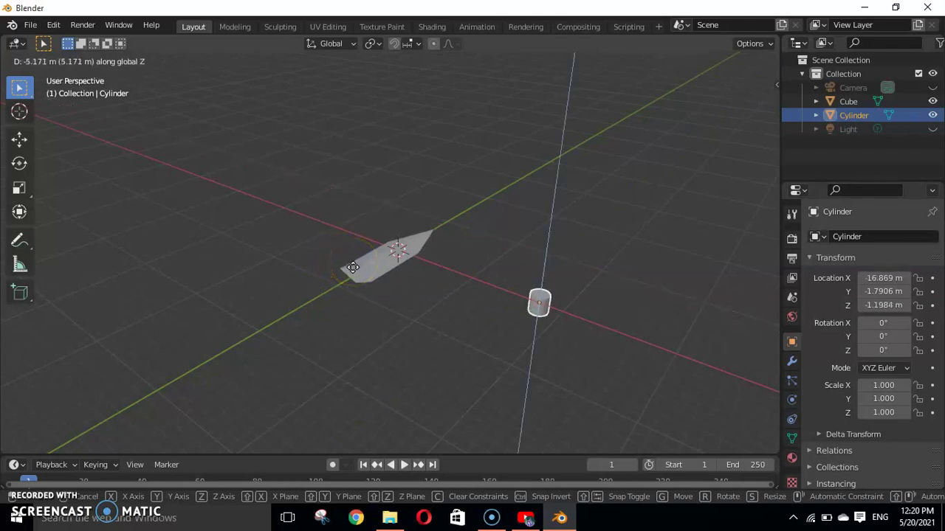
click(352, 270)
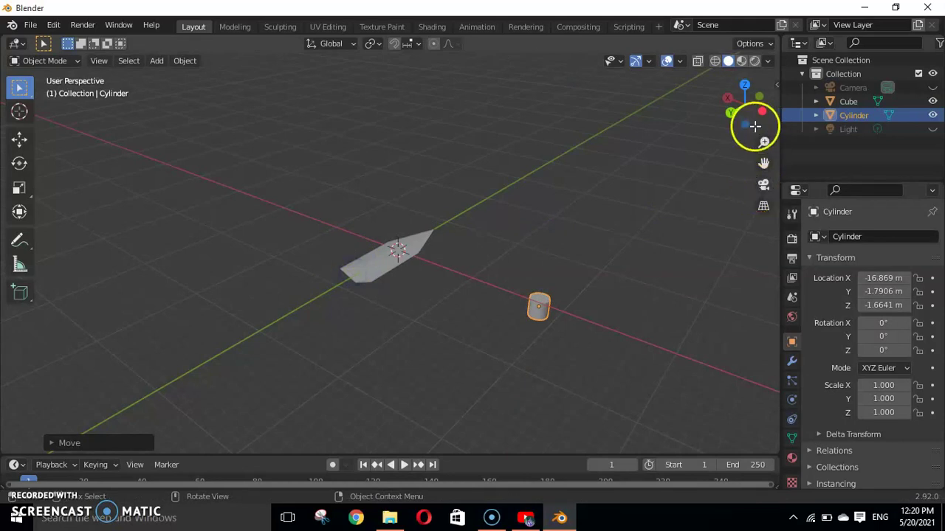
drag(732, 118, 745, 111)
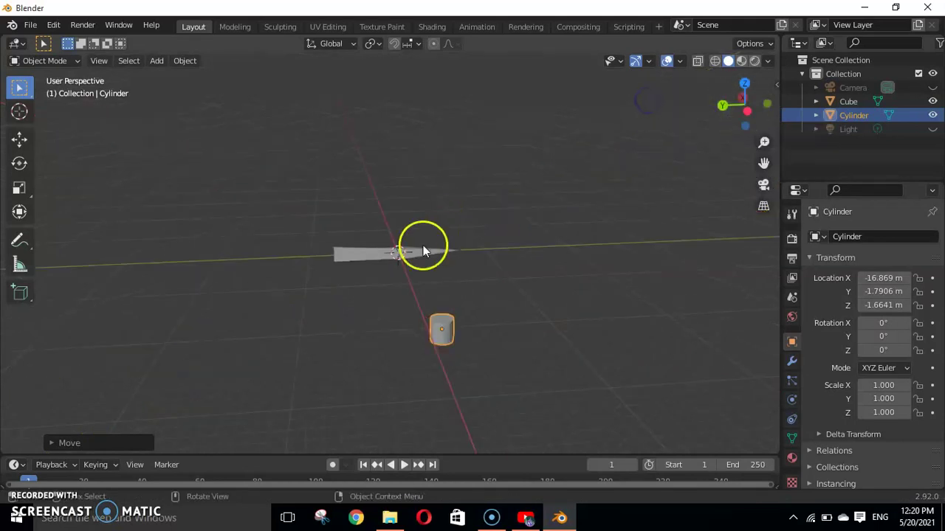
- Drag the cylinder along Y and X to the blade's wide end at X 1.364 m, Y 7.7728 m
click(14, 141)
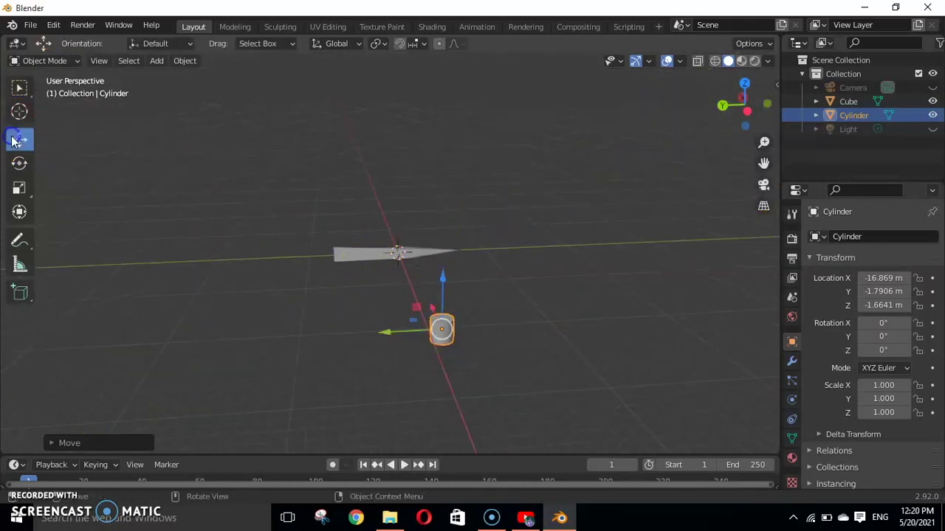
drag(406, 328, 294, 331)
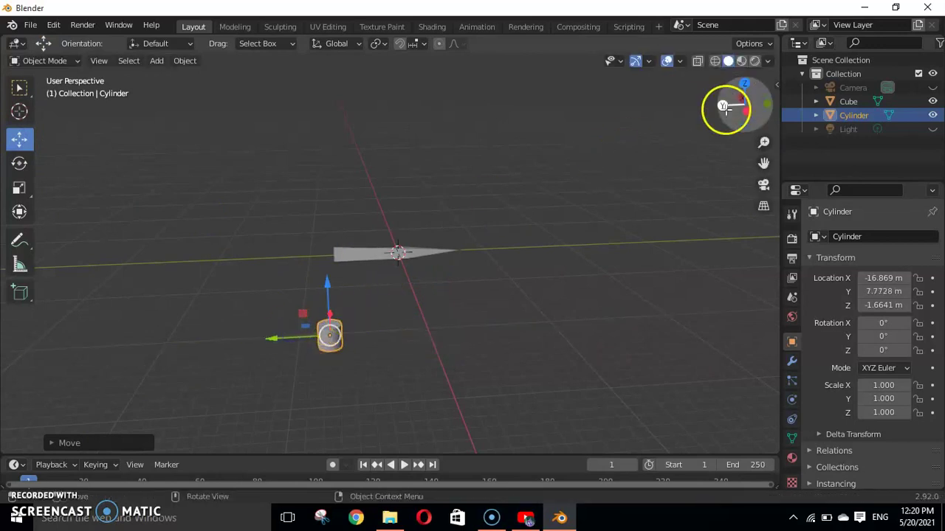
drag(728, 106, 659, 109)
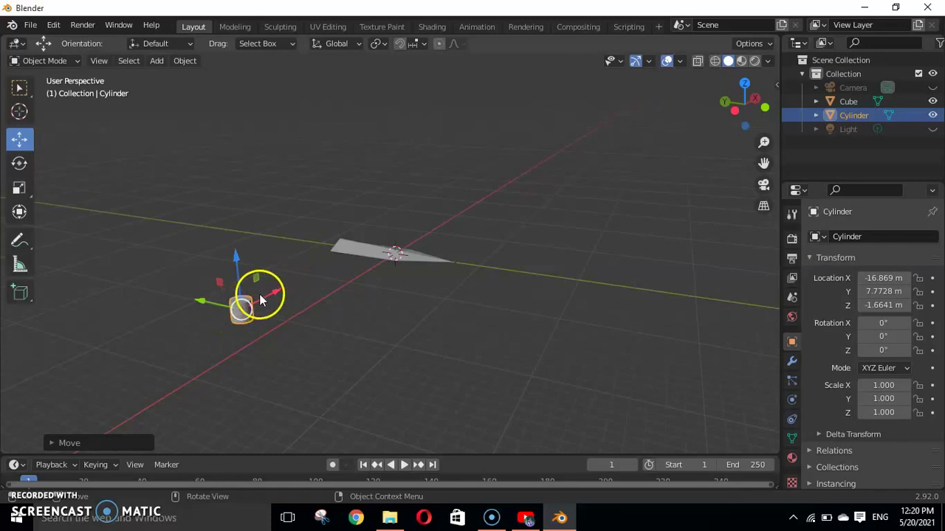
drag(259, 294, 377, 208)
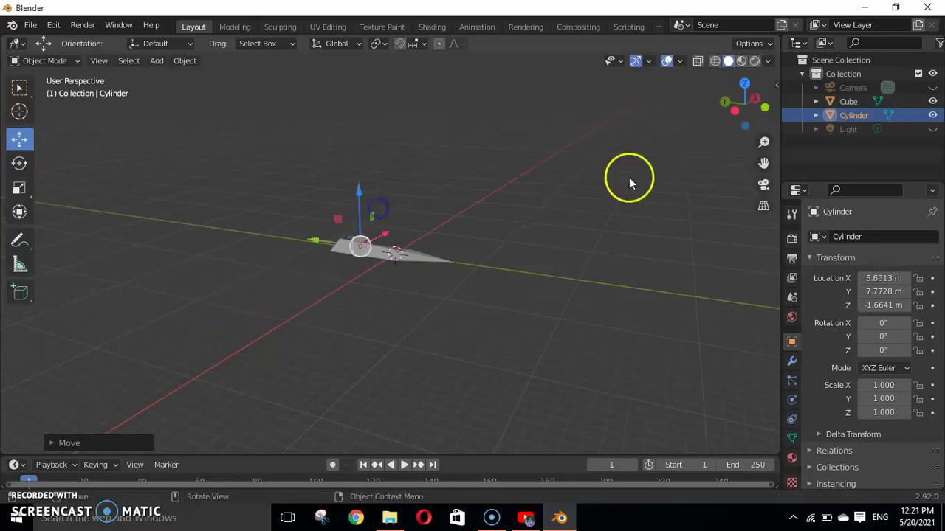
mouse_move(733, 106)
mouse_down()
mouse_move(767, 161)
mouse_move(361, 179)
mouse_move(334, 206)
mouse_move(334, 219)
mouse_up()
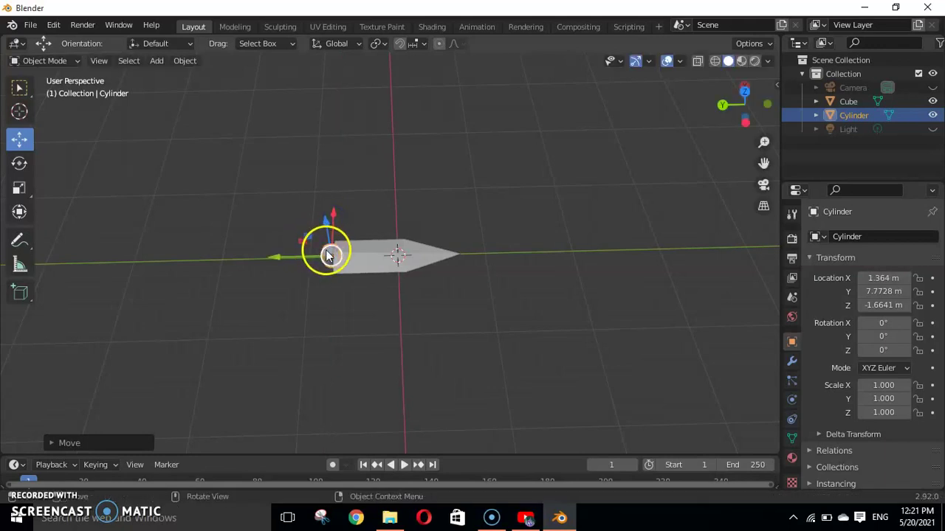
- Rotate the cylinder 92.4° about X and slide it along Y to 8.6699 m
click(15, 166)
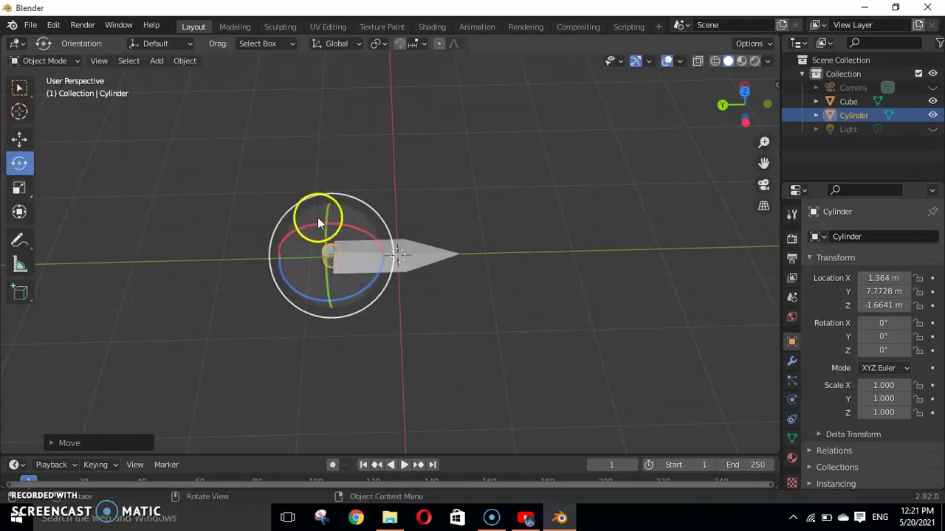
drag(313, 224, 369, 239)
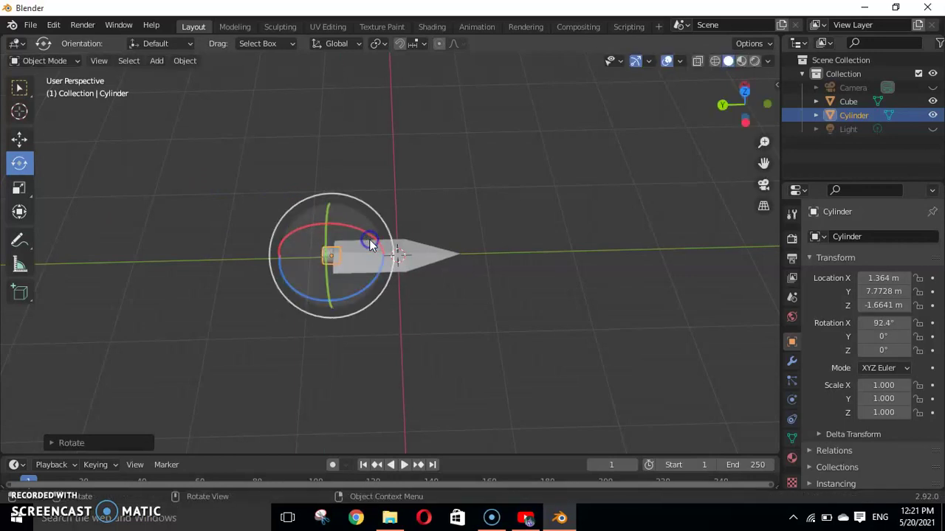
click(501, 175)
click(330, 253)
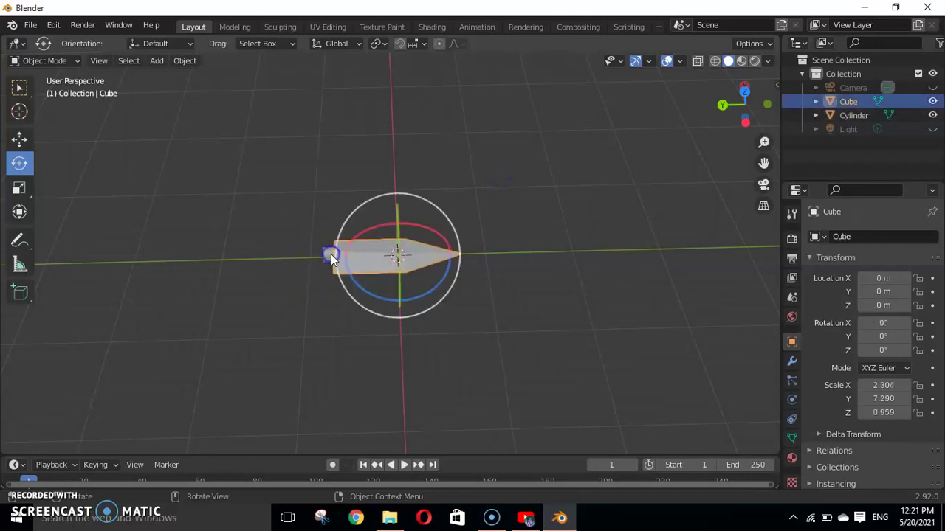
click(320, 253)
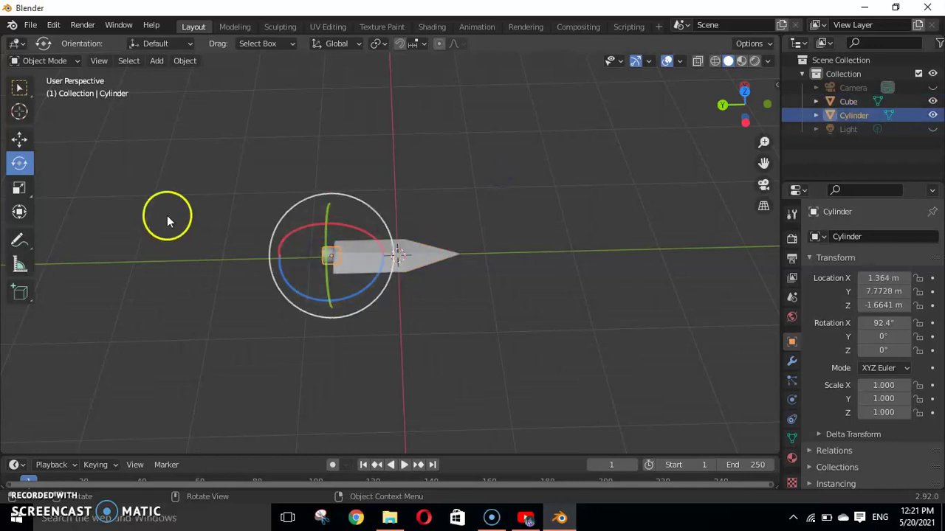
click(27, 139)
drag(283, 262, 269, 262)
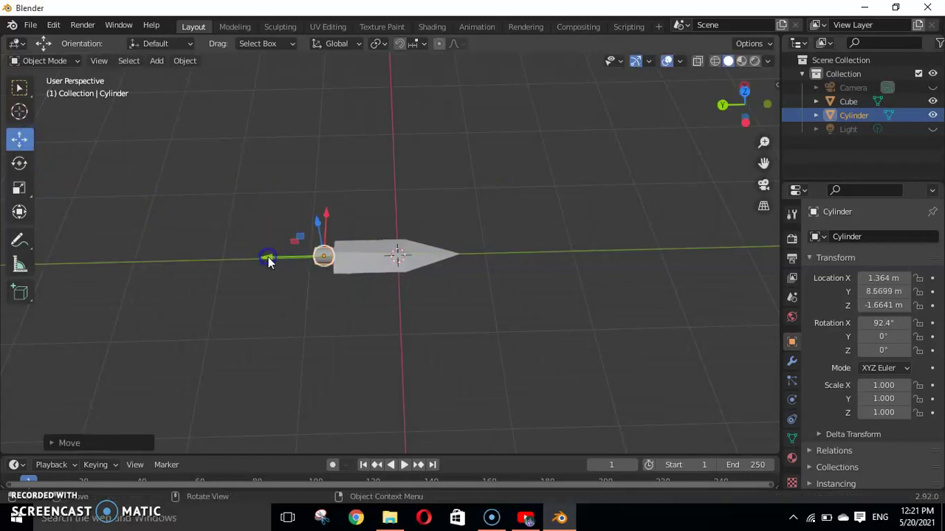
click(541, 157)
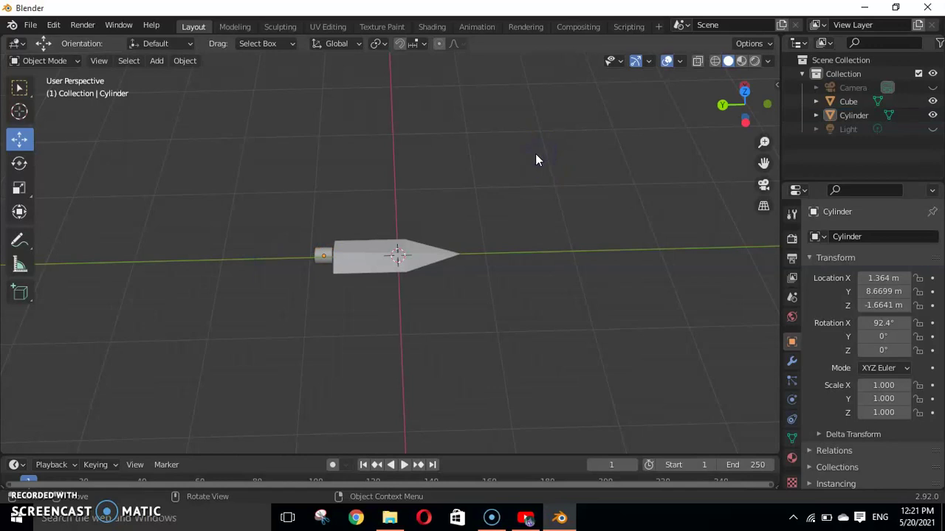
- From a side view, raise the cylinder to Z 0.089417 m, level with the blade's base
right_click(722, 103)
click(611, 128)
mouse_move(721, 106)
mouse_down()
mouse_move(502, 389)
mouse_move(382, 412)
mouse_up()
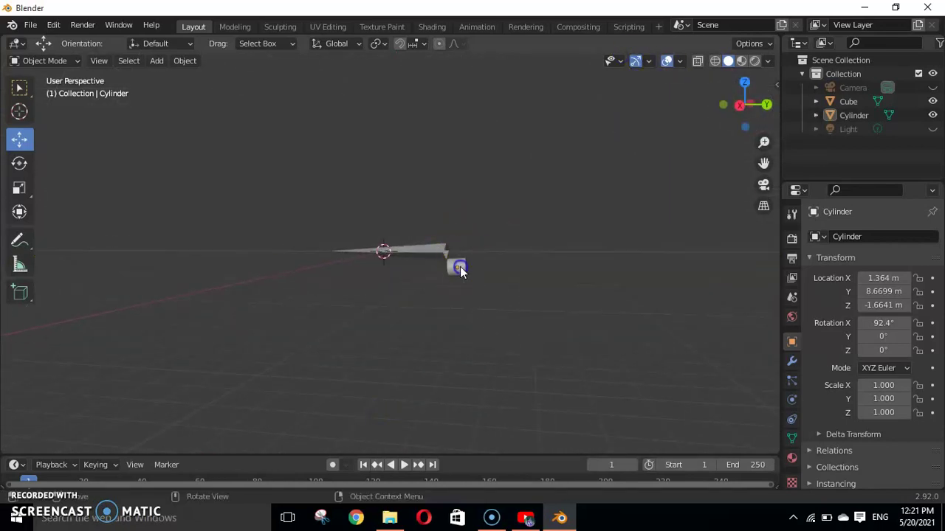
click(458, 268)
drag(456, 227, 456, 195)
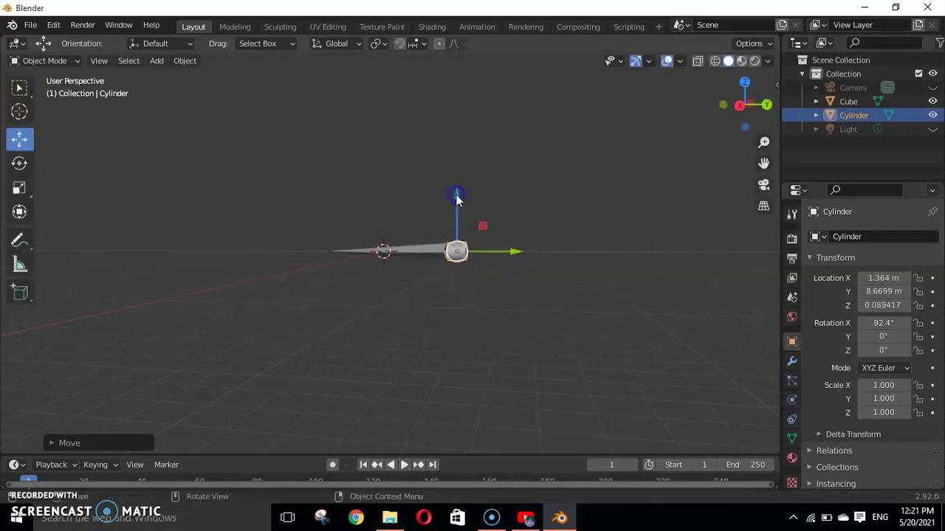
click(560, 181)
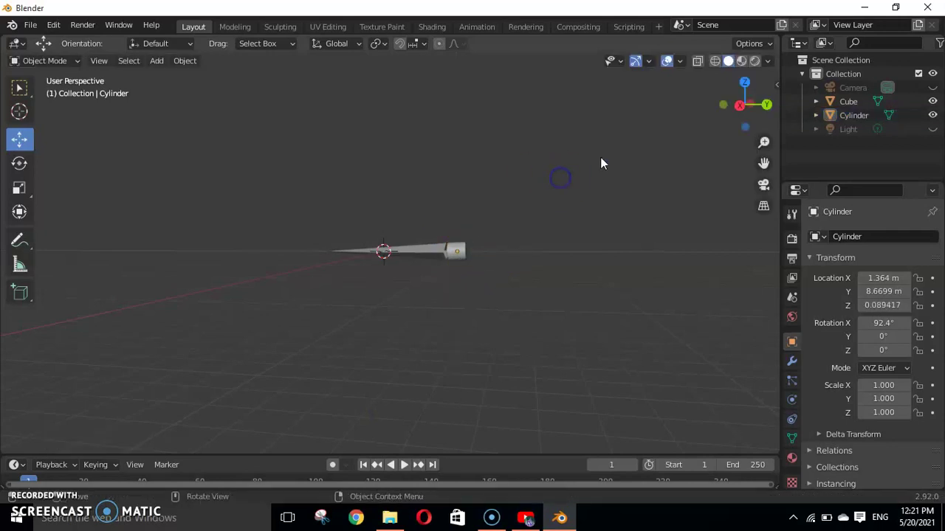
- Put the cylinder into Edit Mode and try moving its mesh along X, undoing the change
click(59, 63)
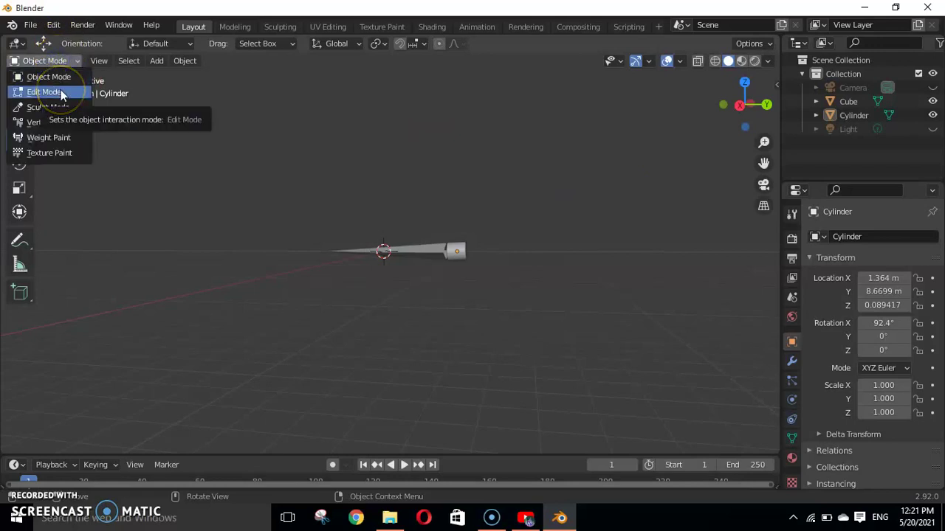
click(62, 93)
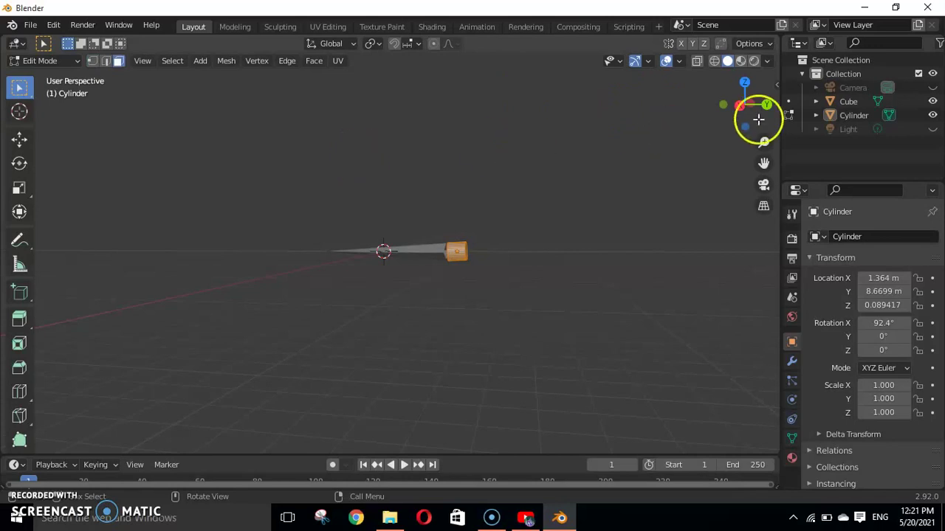
drag(738, 105, 647, 120)
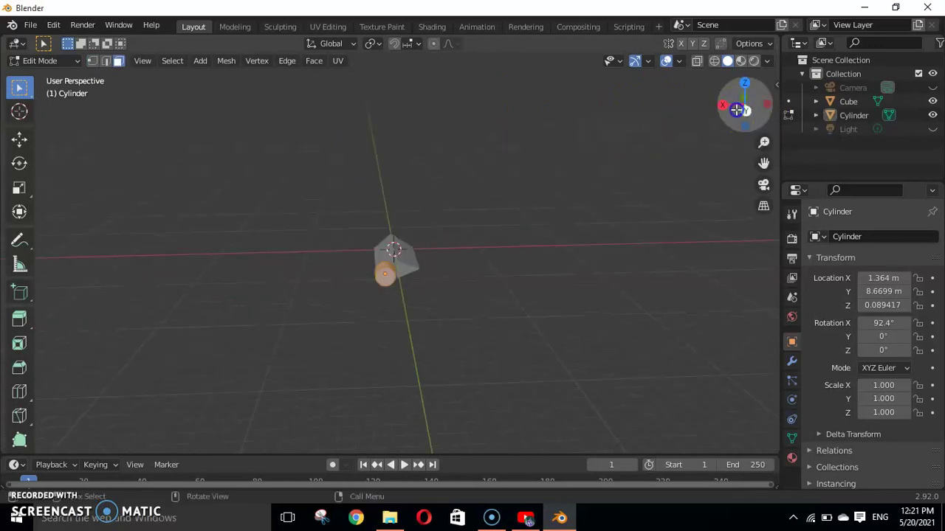
drag(709, 113, 738, 105)
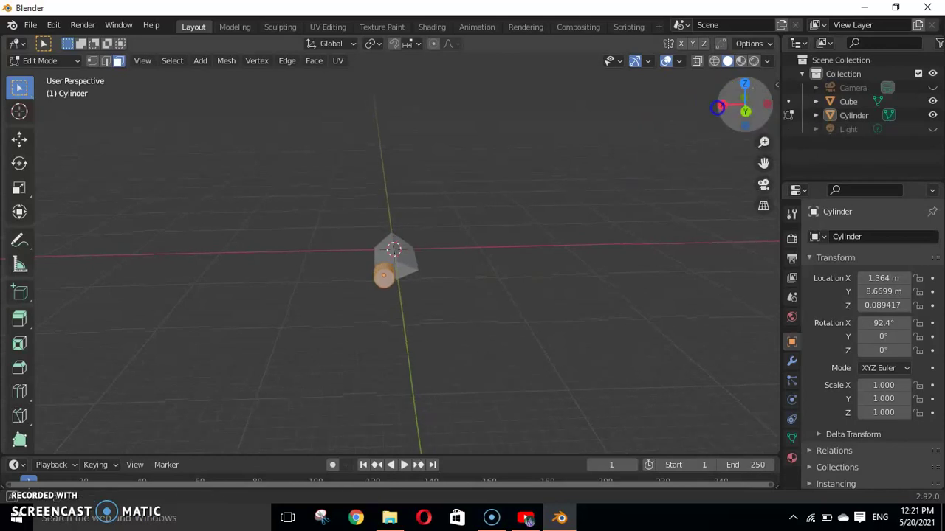
click(19, 139)
drag(332, 277, 344, 277)
key(ctrl+z)
mouse_move(468, 247)
mouse_down()
mouse_move(431, 268)
mouse_move(335, 276)
mouse_up()
click(524, 148)
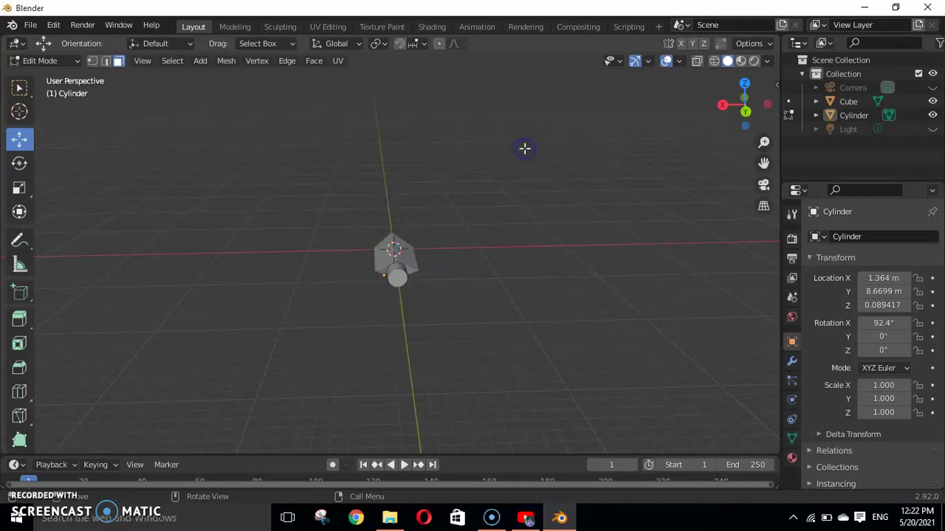
- From side-on and end-on views, select the cylinder's edge loop and then a side face
mouse_move(738, 110)
mouse_down()
mouse_move(763, 121)
mouse_move(742, 118)
mouse_move(604, 421)
mouse_move(764, 145)
mouse_move(738, 155)
mouse_up()
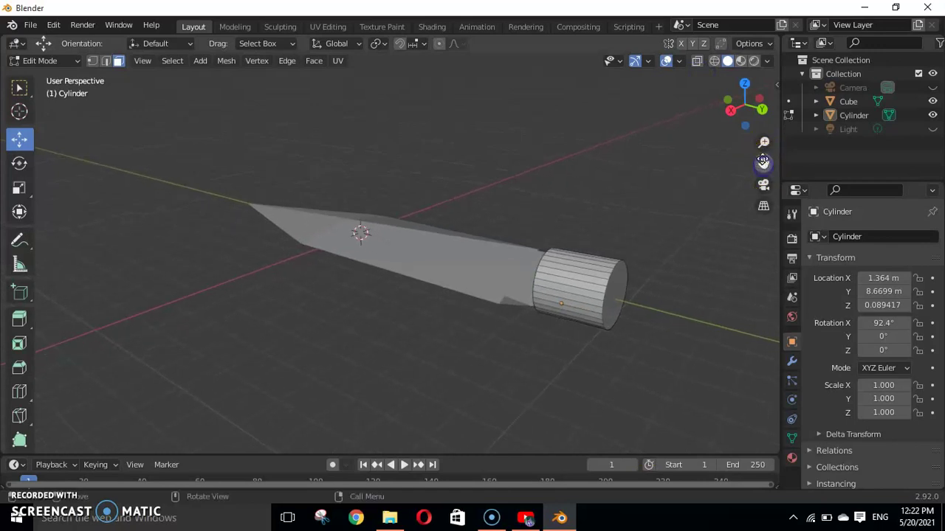
drag(761, 110, 766, 90)
click(594, 250)
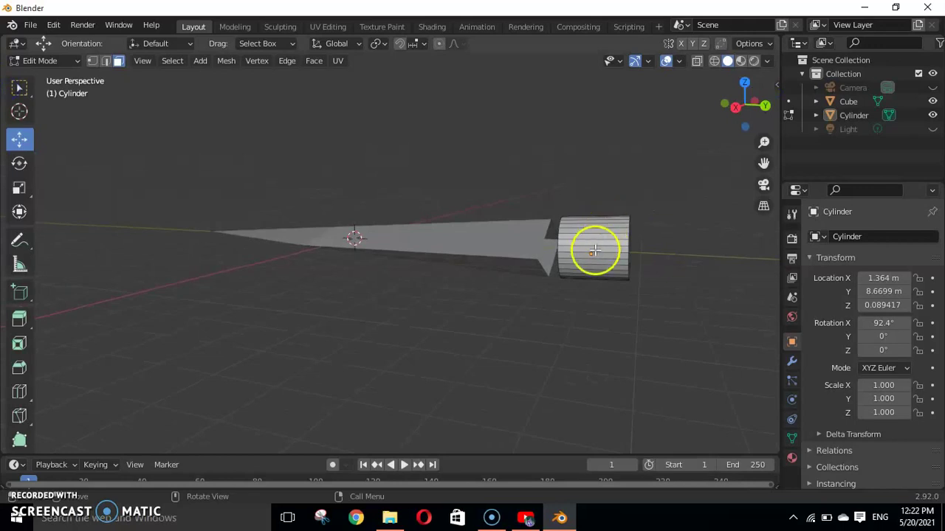
alt+click(594, 251)
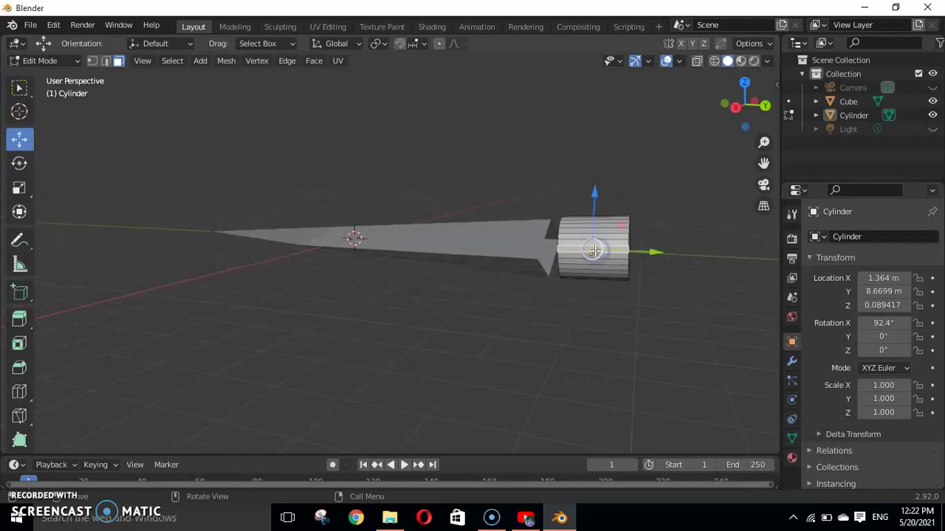
mouse_move(759, 123)
mouse_down()
mouse_move(703, 104)
mouse_move(622, 100)
mouse_up()
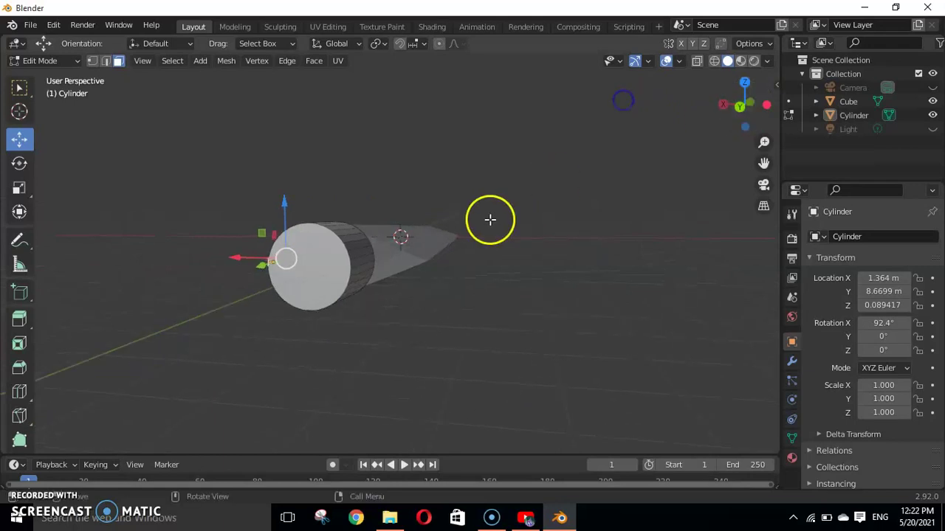
click(353, 267)
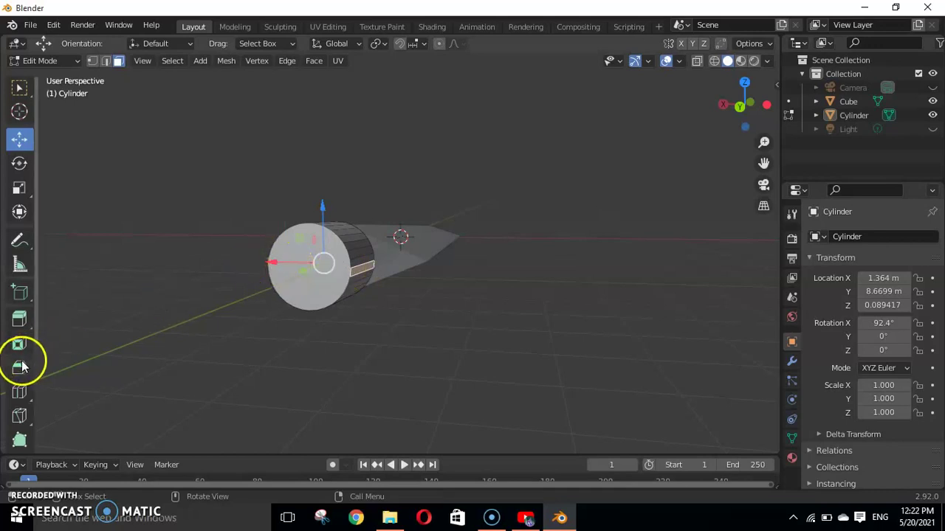
- Extrude the cylinder face a short way and scale the extrusion wide into a flat crossguard
click(17, 323)
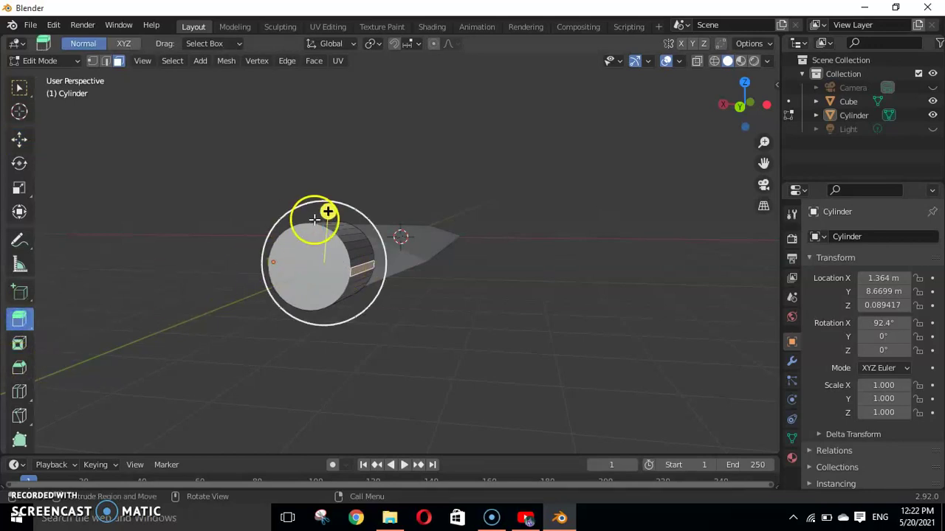
mouse_move(327, 211)
mouse_down()
mouse_move(418, 221)
mouse_move(406, 220)
mouse_up()
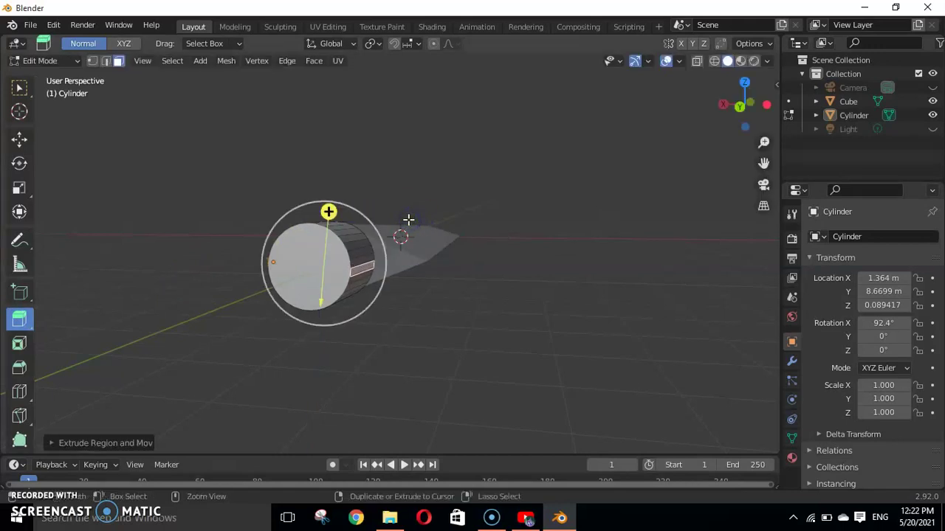
click(18, 189)
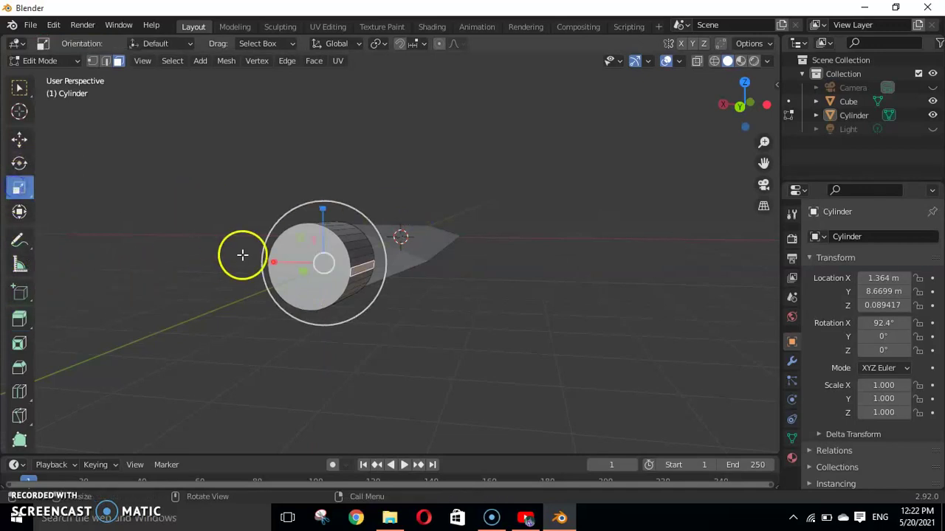
drag(274, 263, 113, 243)
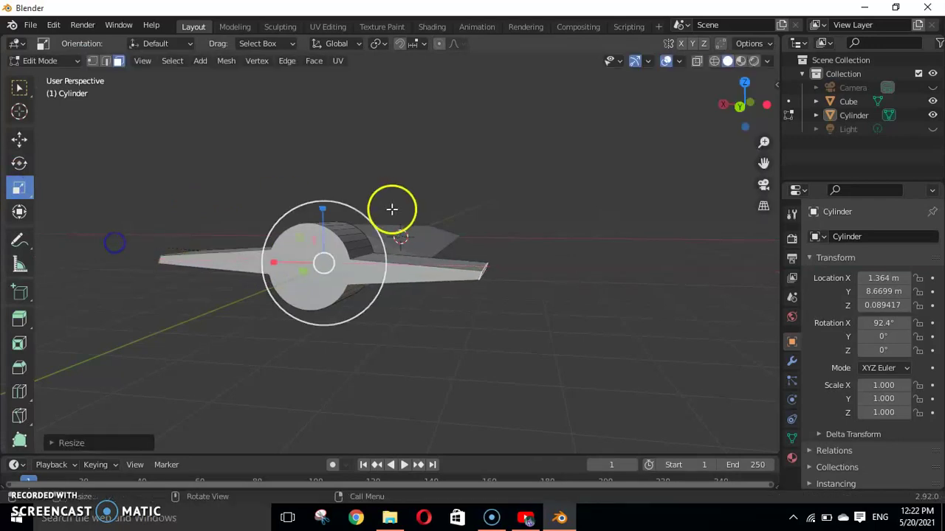
drag(764, 141, 764, 148)
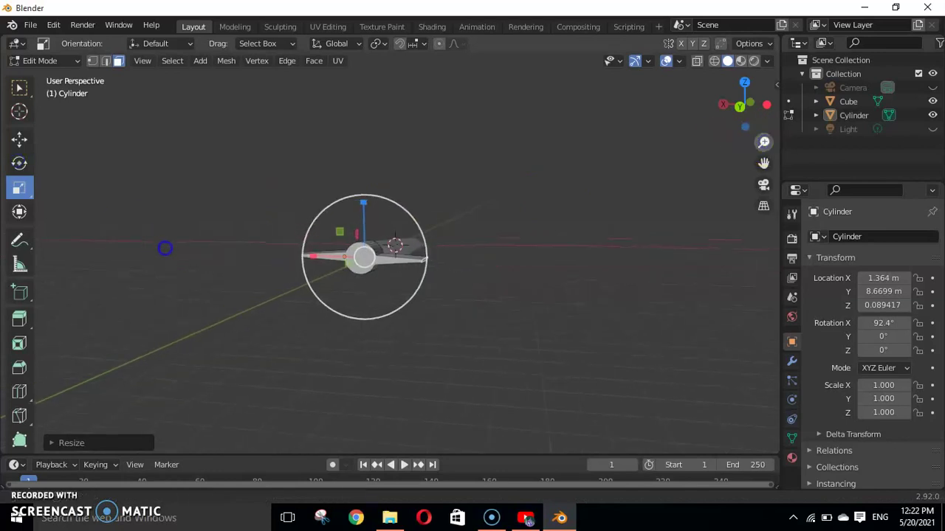
drag(748, 101, 745, 104)
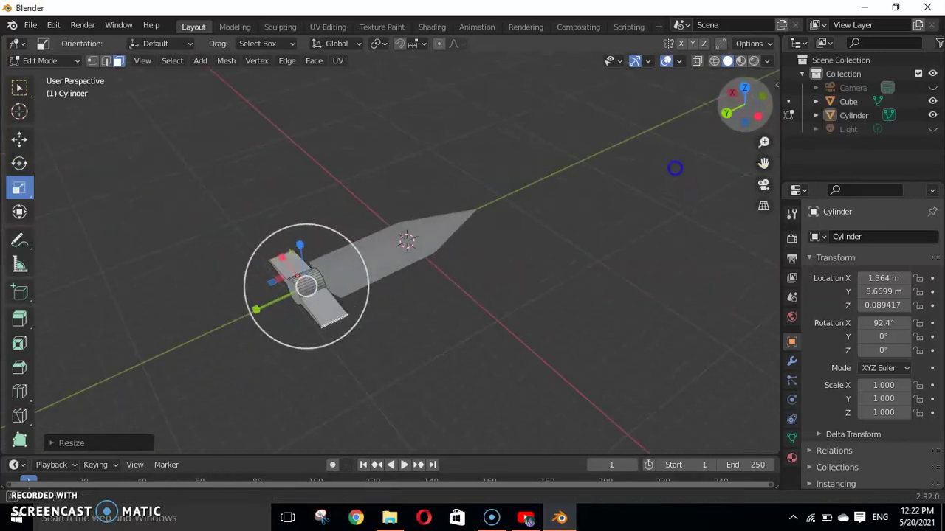
drag(766, 144, 765, 151)
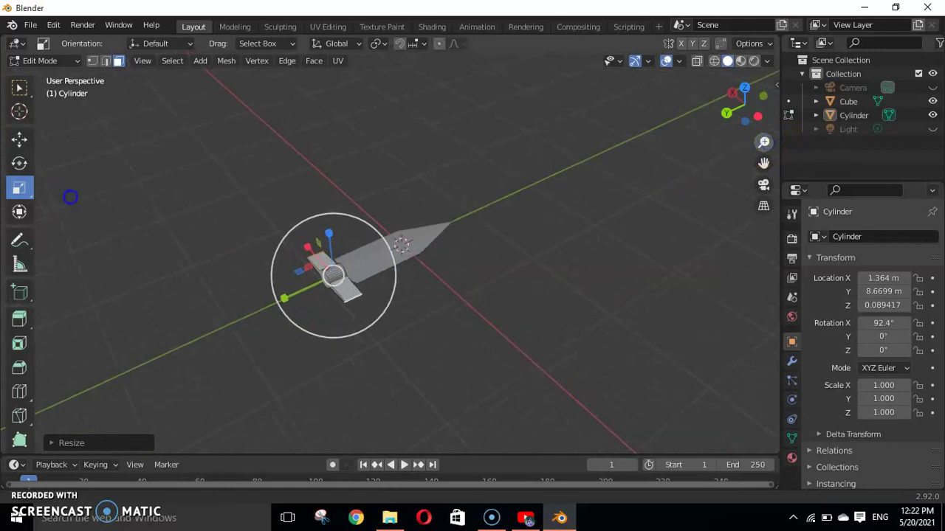
click(569, 151)
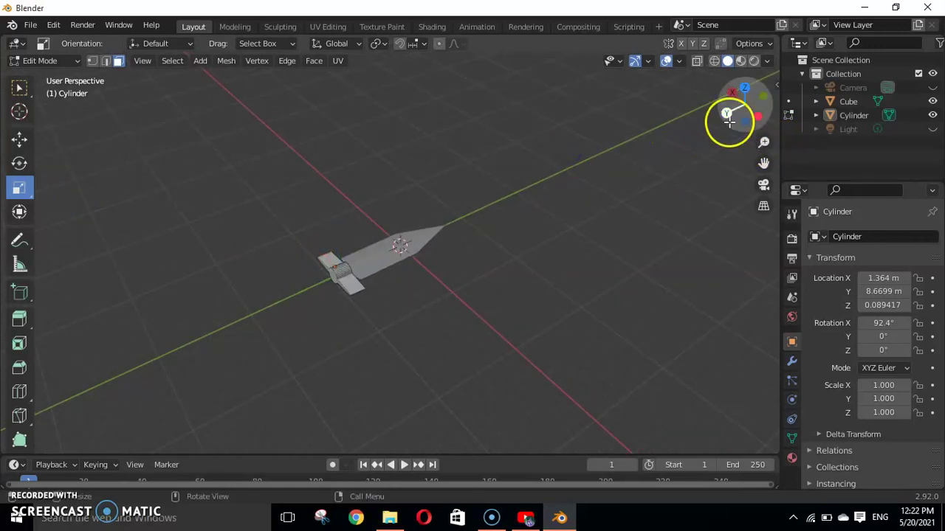
drag(732, 92, 683, 148)
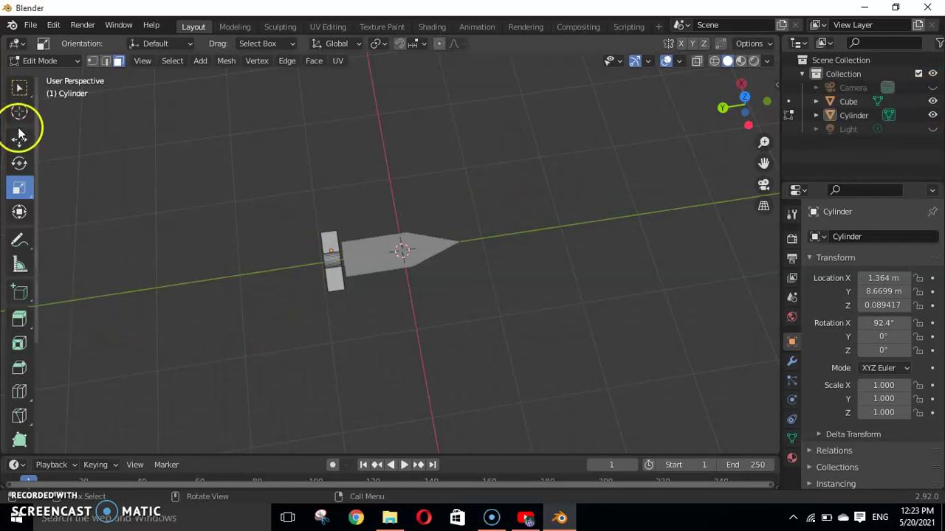
- In Object Mode, move the crossguard to Y 8.1668 m and X 1.1591 m against the blade
key(Tab)
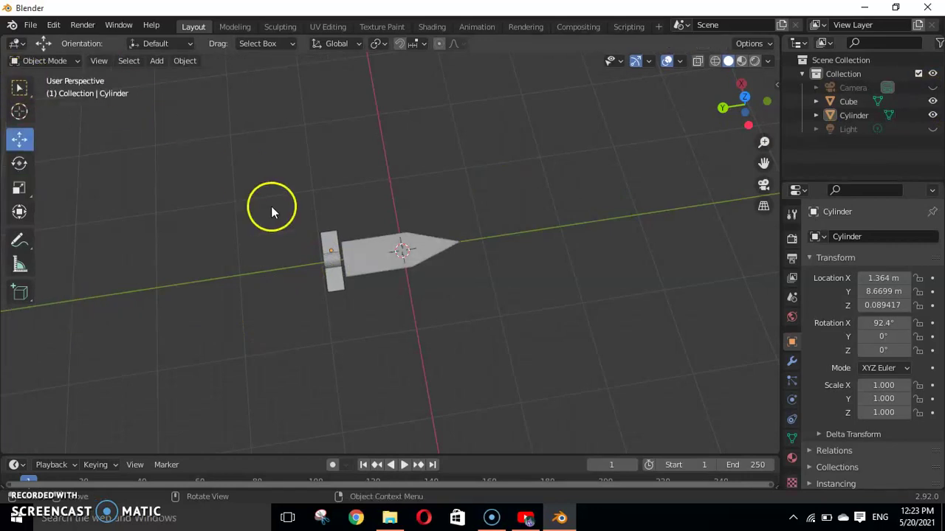
click(328, 268)
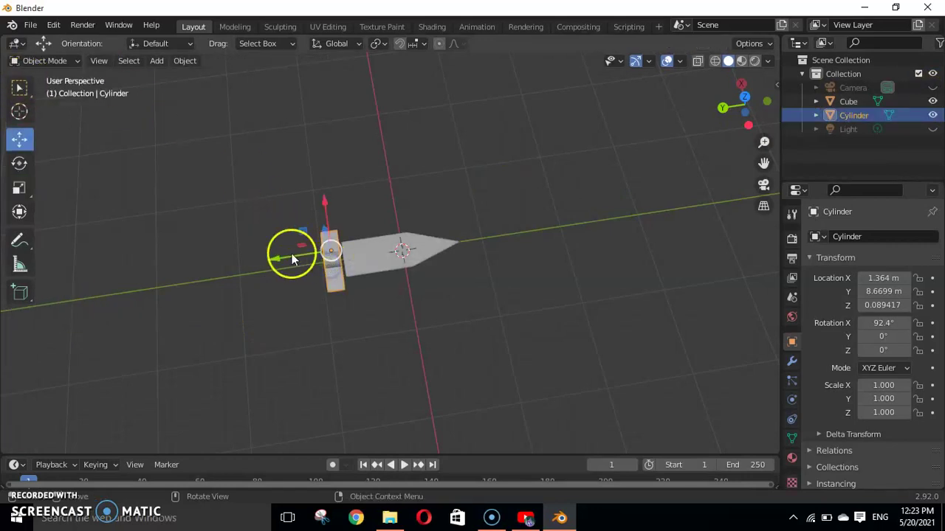
drag(276, 256, 354, 242)
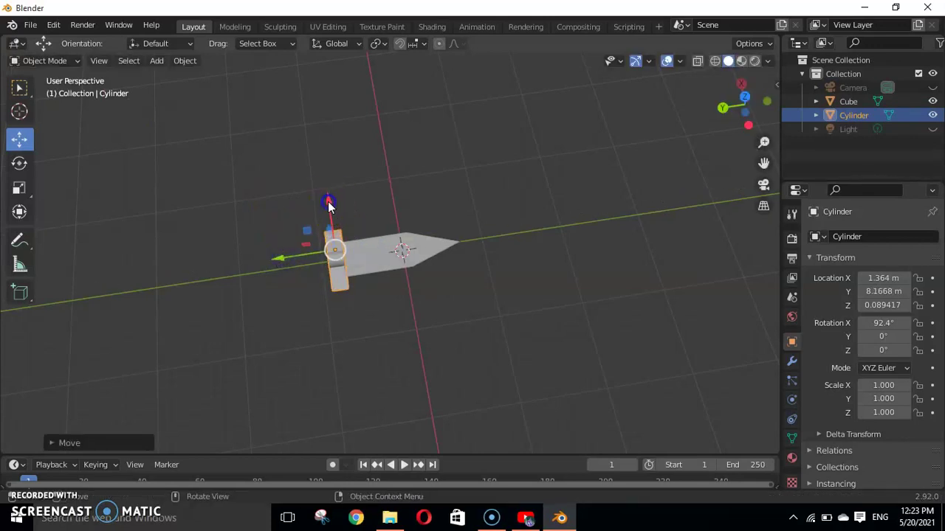
drag(328, 206, 329, 206)
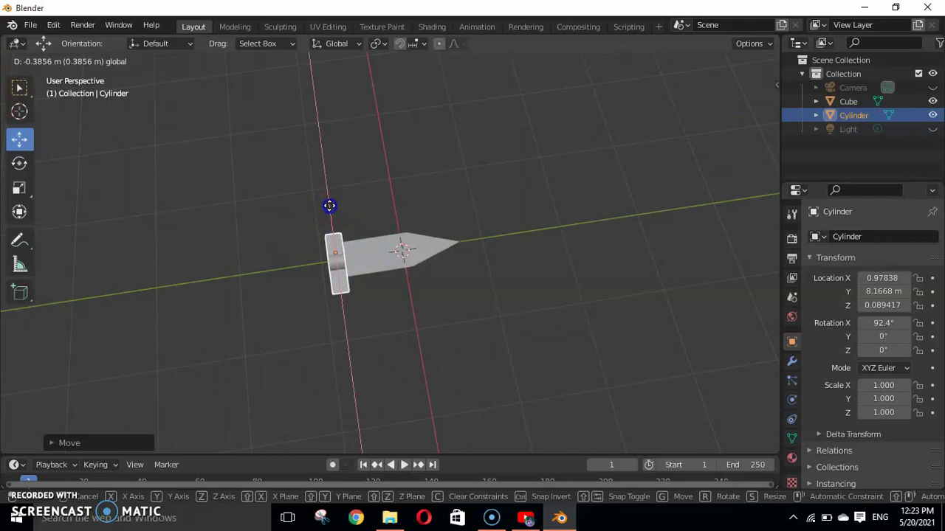
drag(329, 206, 329, 206)
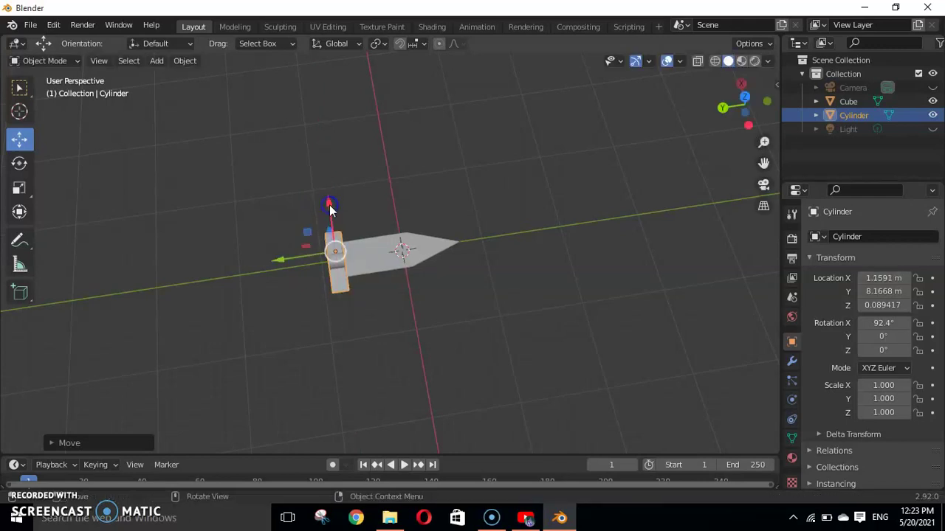
click(472, 180)
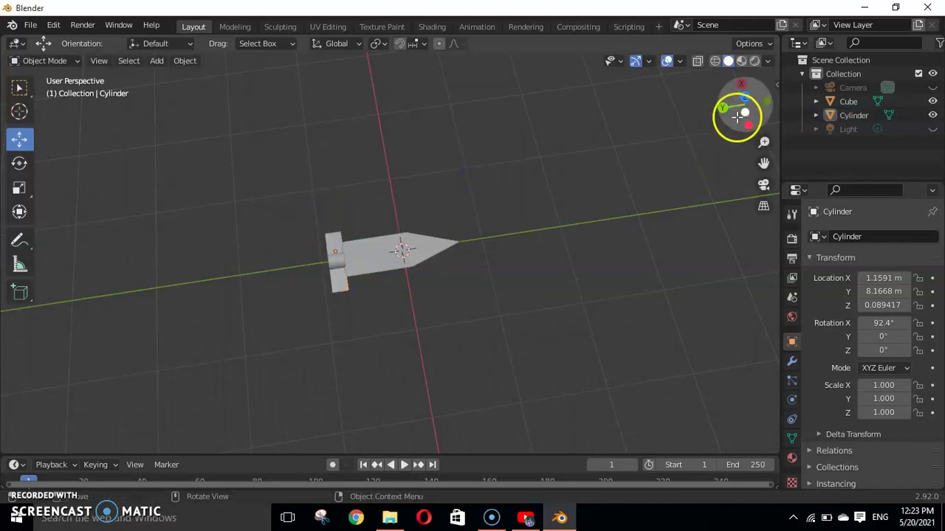
- Orbit to a front-facing view of the sword and bring up the Add menu
drag(723, 109, 742, 103)
mouse_move(66, 61)
middle_down()
mouse_move(96, 439)
mouse_move(88, 449)
middle_up()
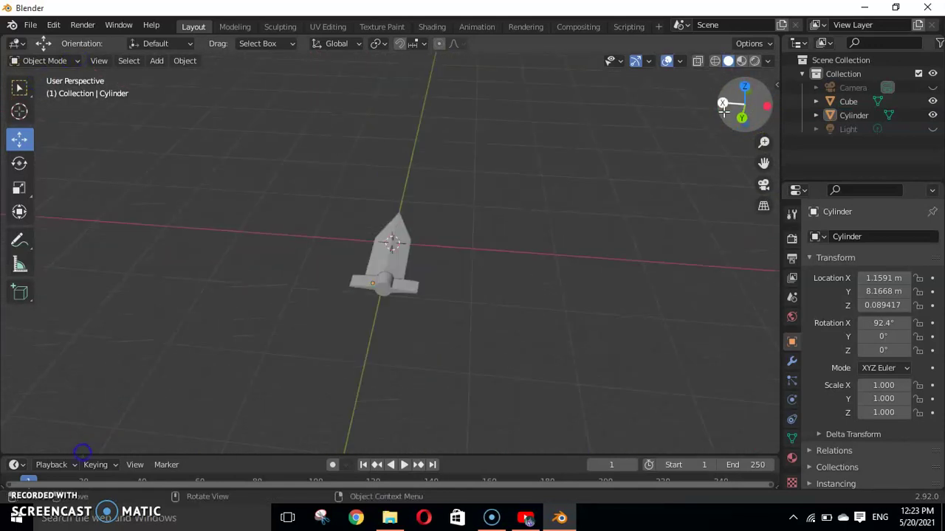
click(157, 61)
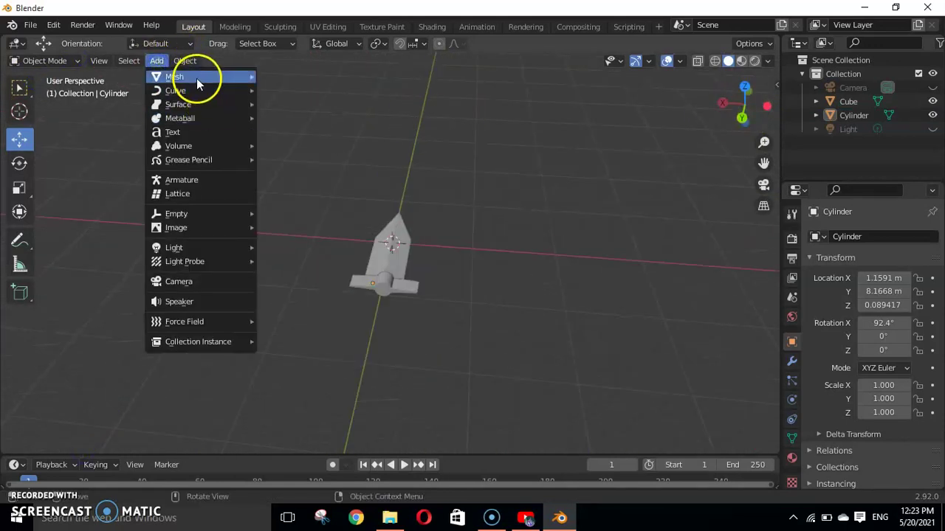
mouse_move(174, 77)
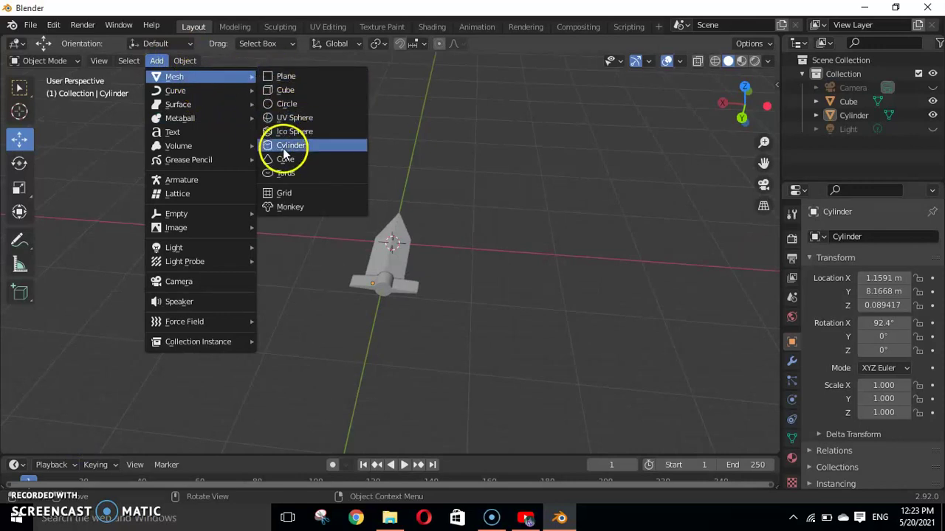
- Add a new cylinder, move it below the crossguard, and rotate it 89.3° on X
click(285, 148)
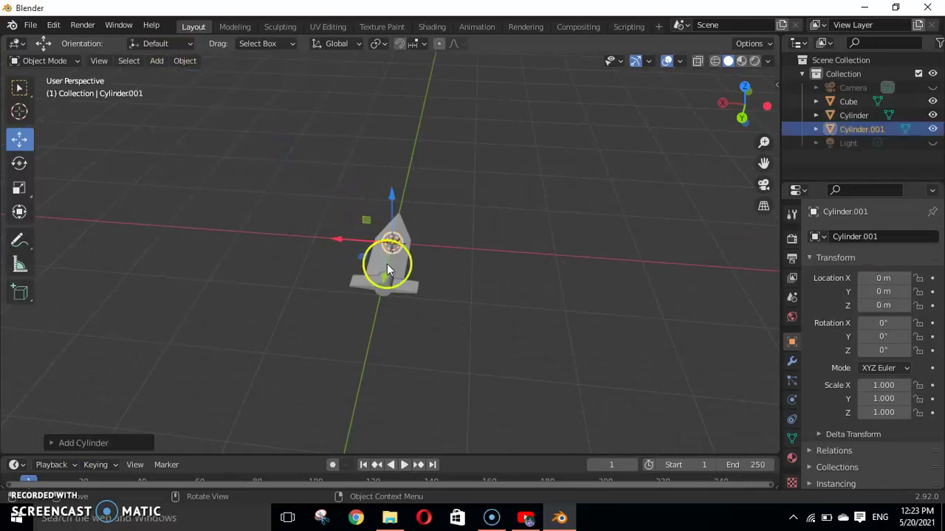
drag(384, 272, 372, 332)
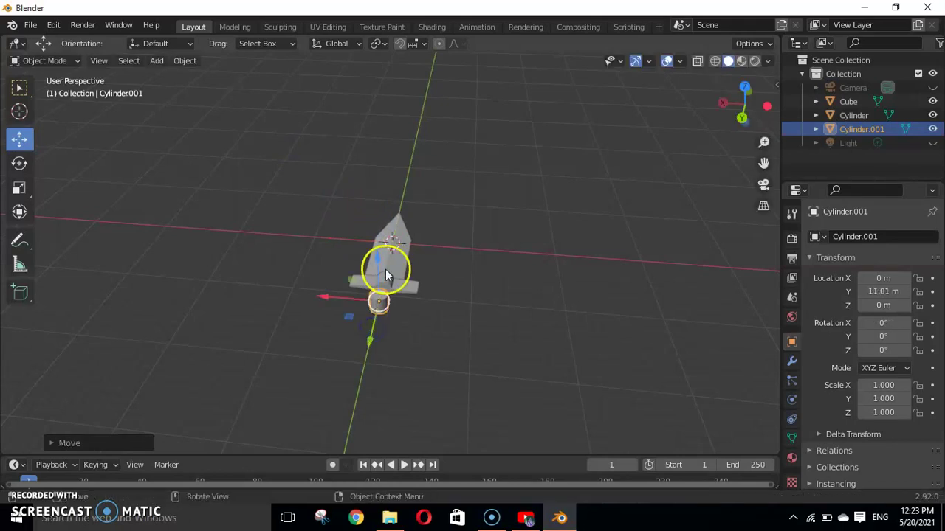
click(19, 164)
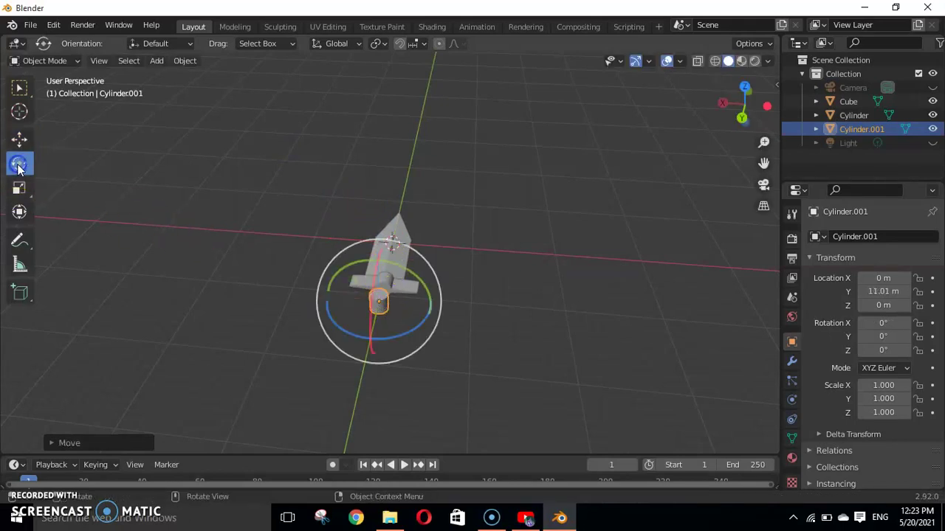
drag(370, 313, 376, 288)
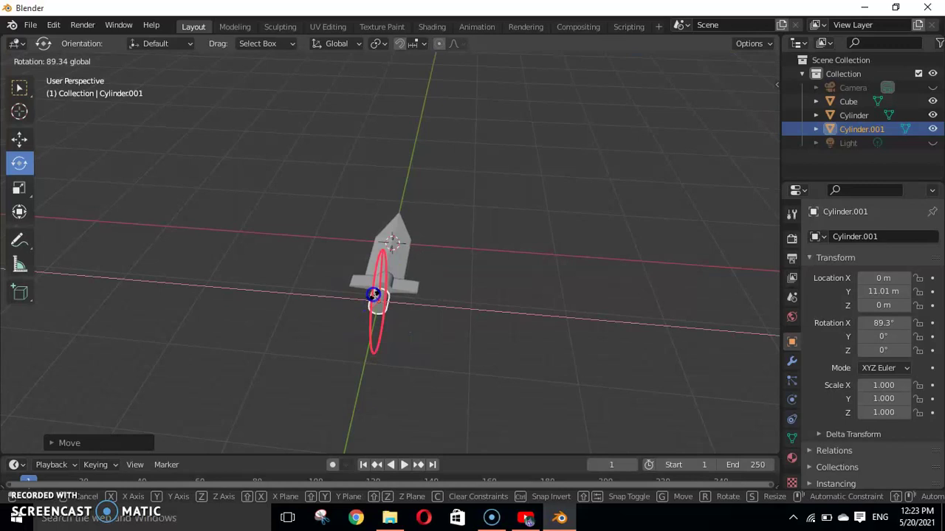
drag(375, 294, 375, 295)
drag(770, 107, 731, 111)
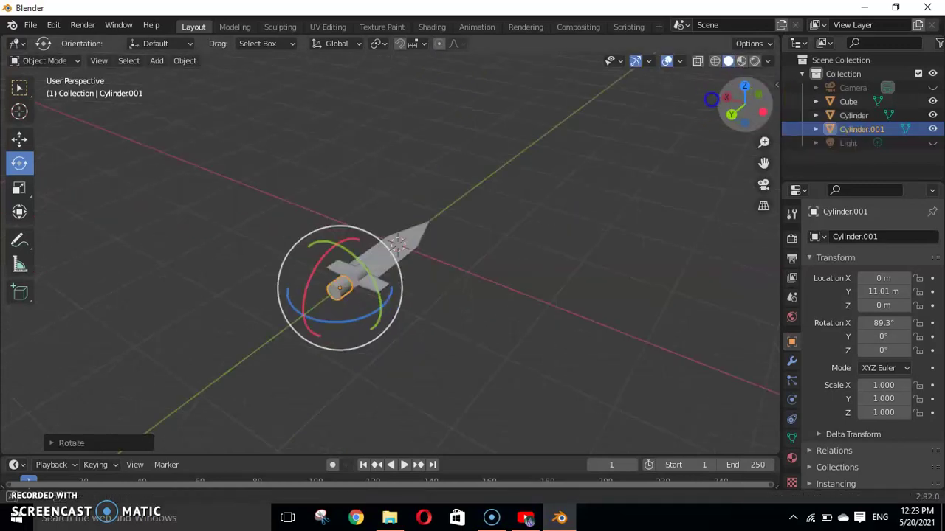
middle_drag(711, 98, 582, 126)
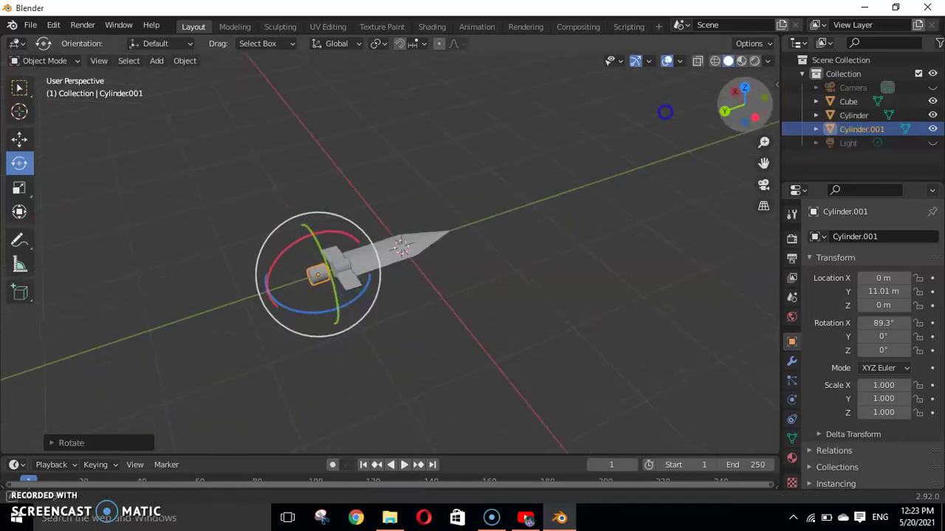
click(533, 145)
- Stretch the new cylinder to Z scale 2.149 as the grip, then select the blade
click(20, 188)
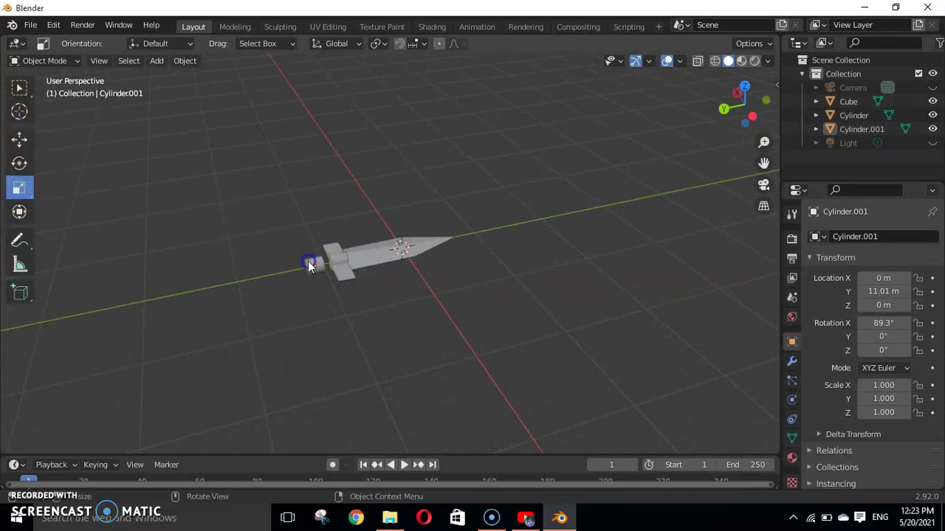
click(307, 260)
drag(292, 268, 235, 284)
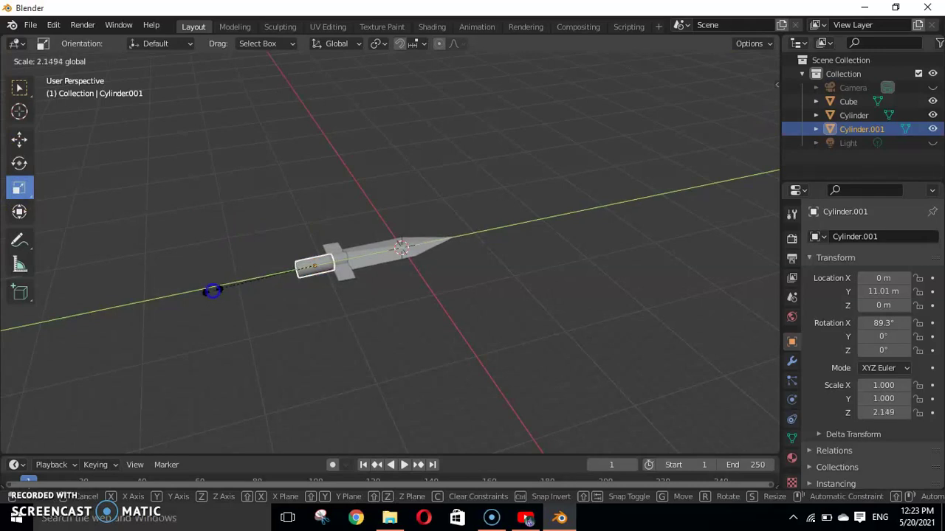
drag(212, 290, 212, 291)
click(365, 184)
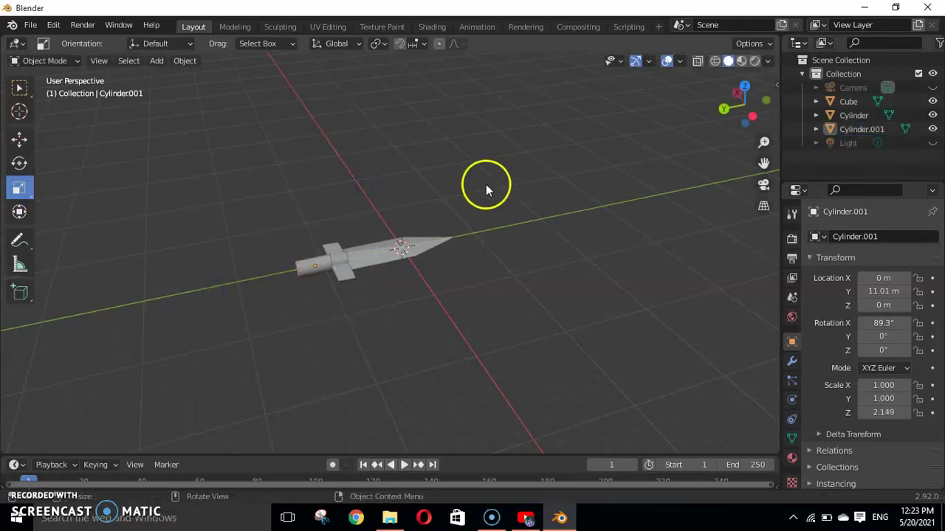
middle_drag(32, 147, 395, 262)
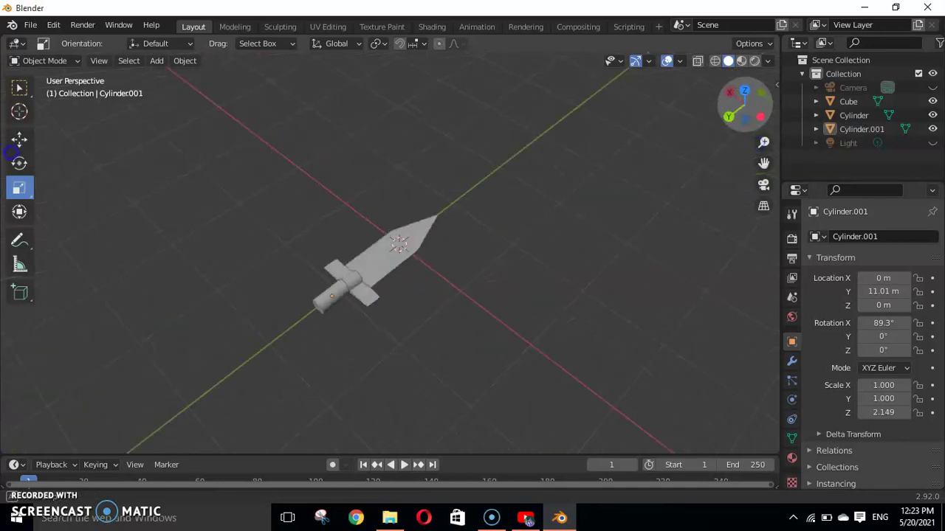
click(392, 262)
- Nudge the blade along X and lengthen it to Y scale 7.543, then zoom in
click(22, 138)
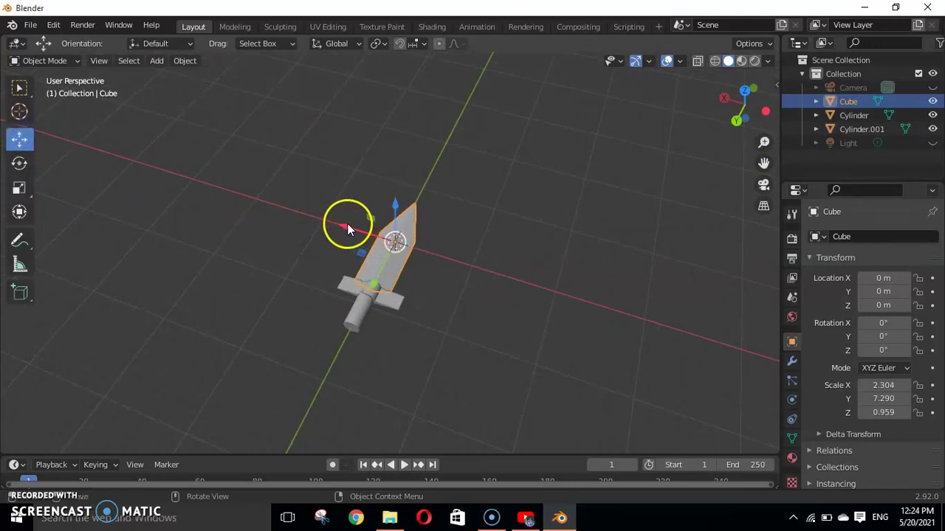
drag(349, 223, 350, 226)
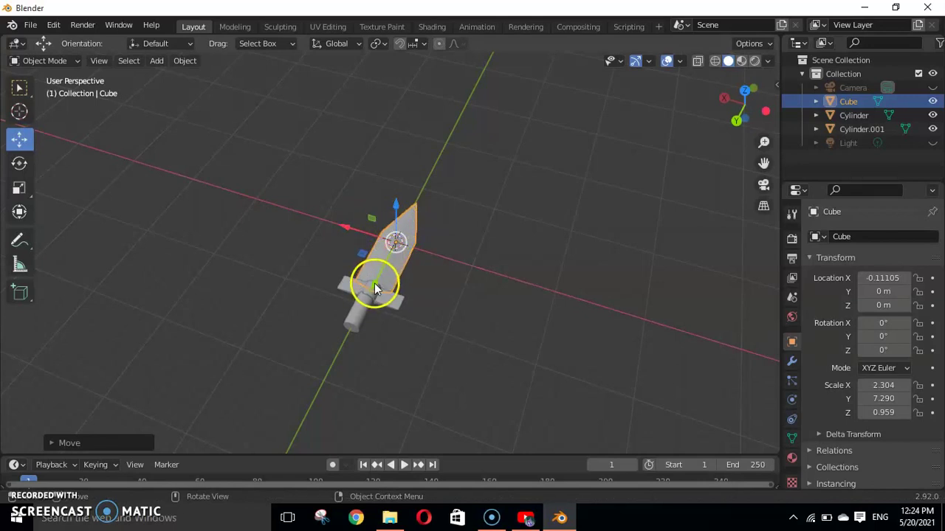
click(20, 188)
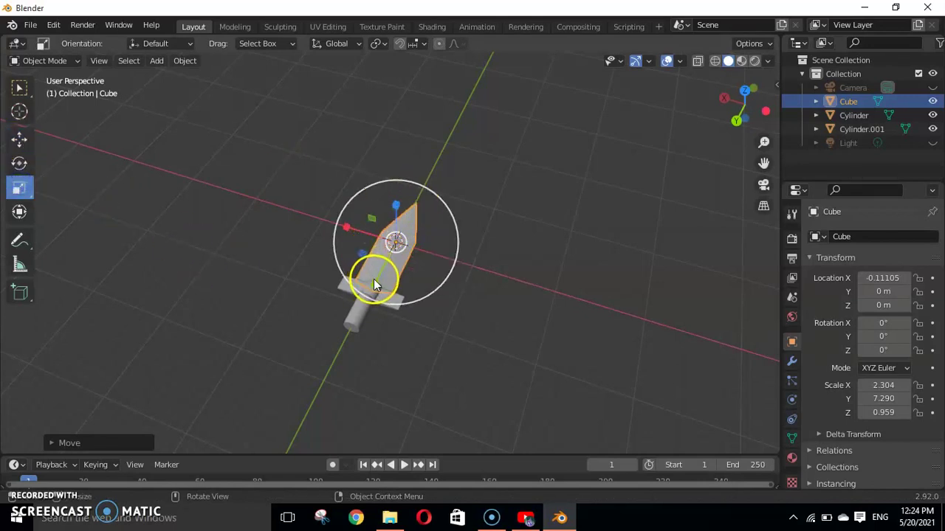
drag(375, 278, 374, 279)
click(312, 218)
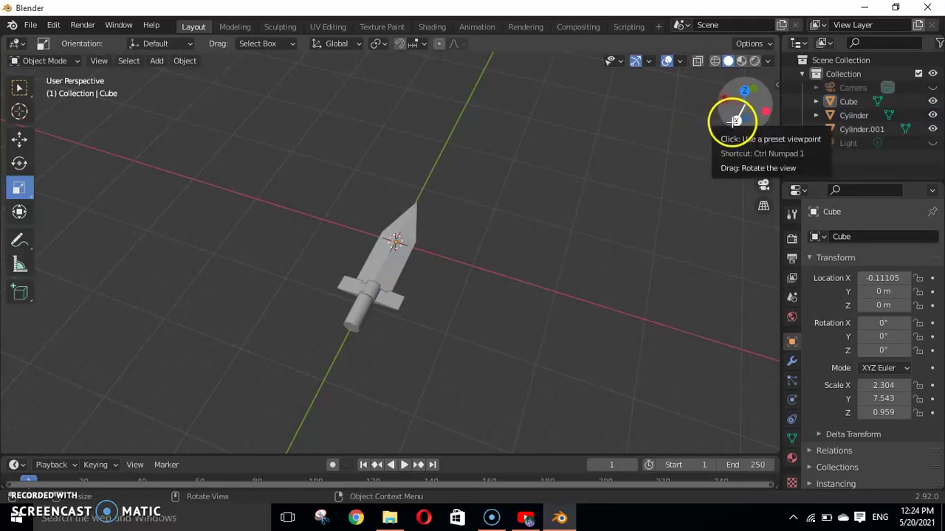
drag(731, 118, 664, 107)
drag(764, 141, 764, 110)
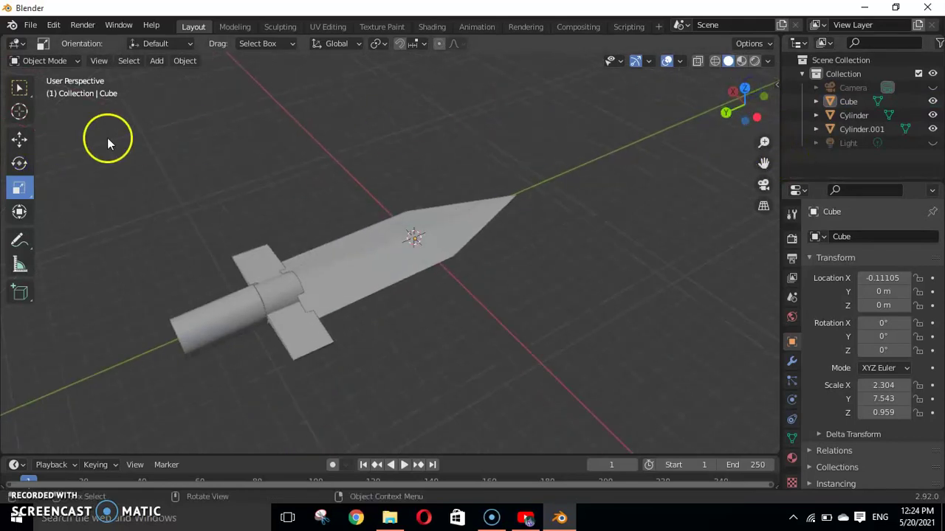
click(41, 60)
- Leave the blade's Edit Mode and open the Cylinder crossguard's mesh in Edit Mode instead
click(44, 76)
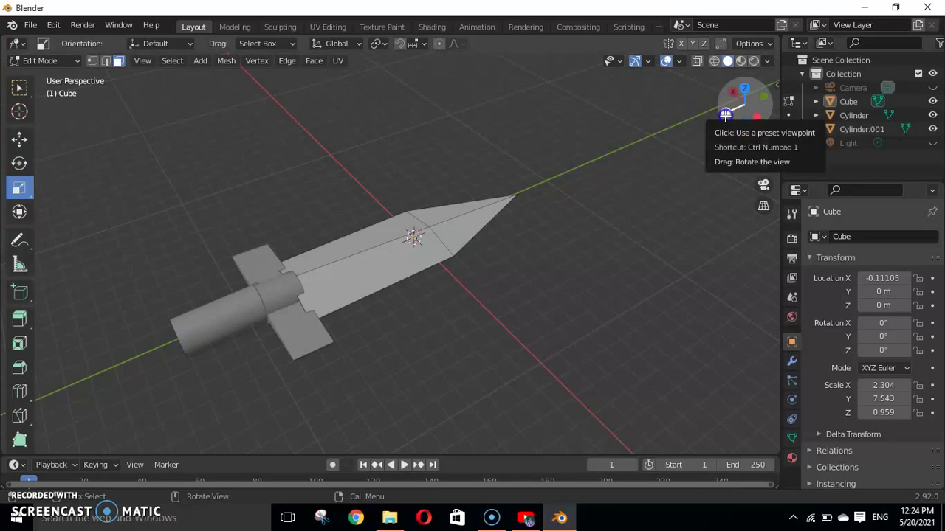
click(725, 115)
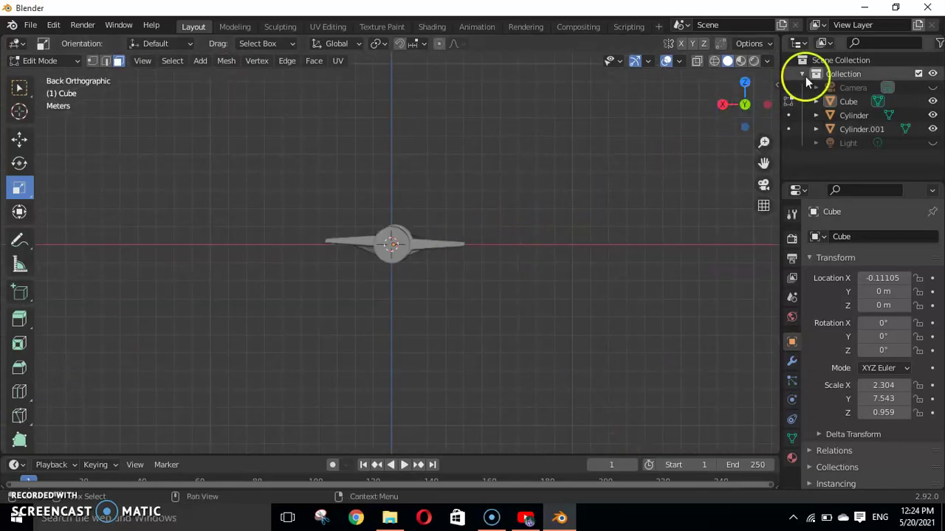
drag(746, 103, 654, 149)
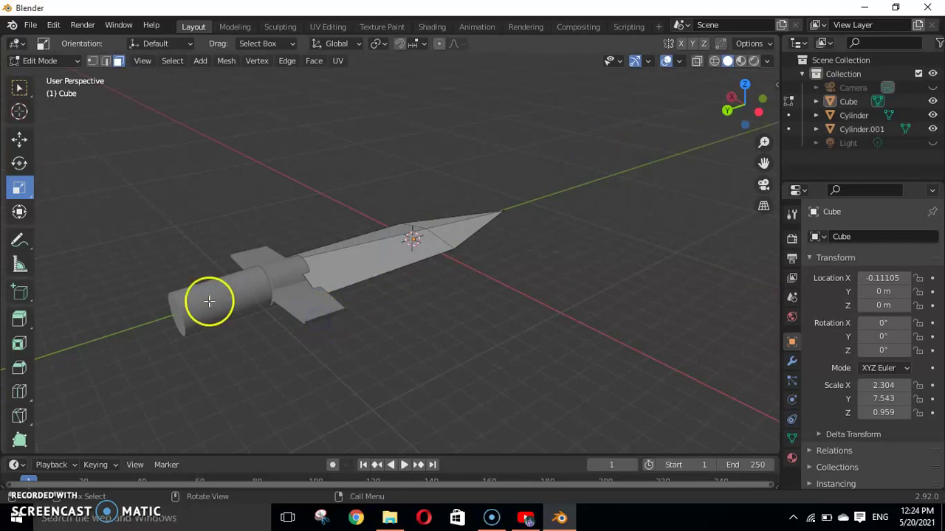
click(109, 202)
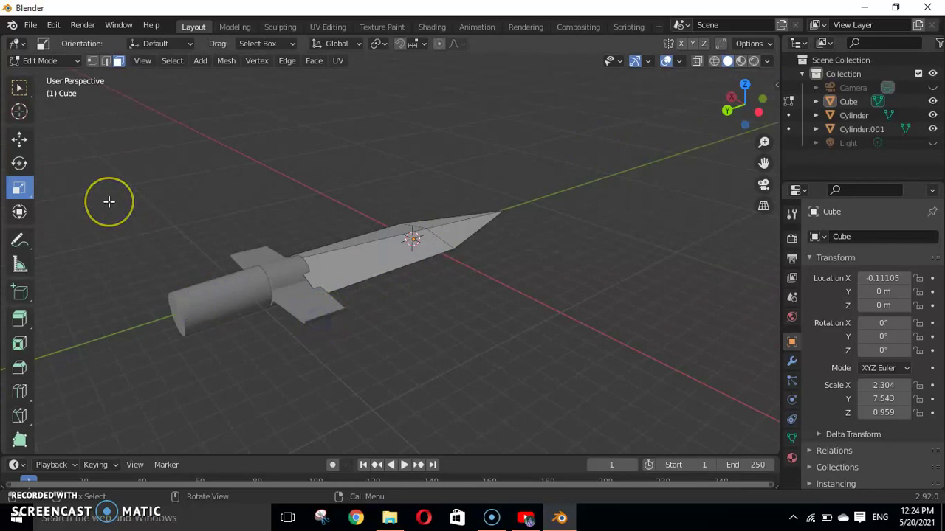
key(Tab)
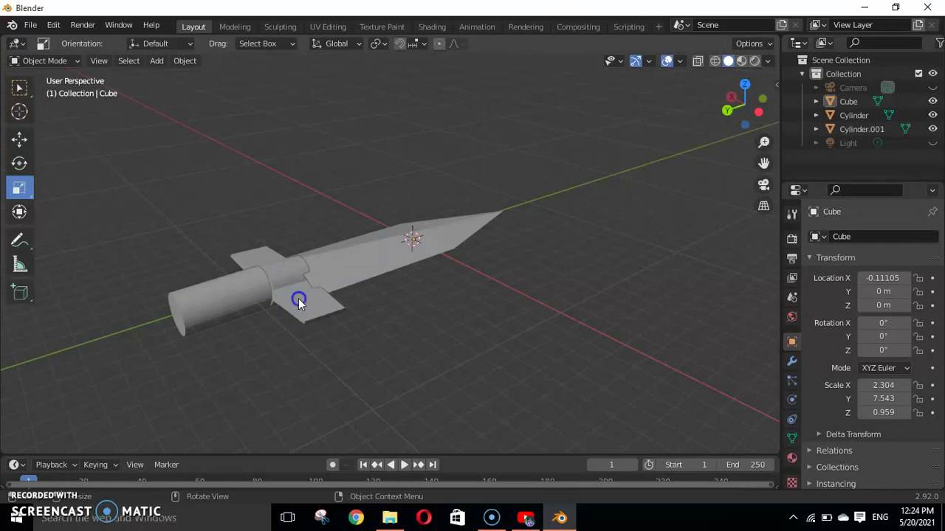
click(298, 298)
key(Tab)
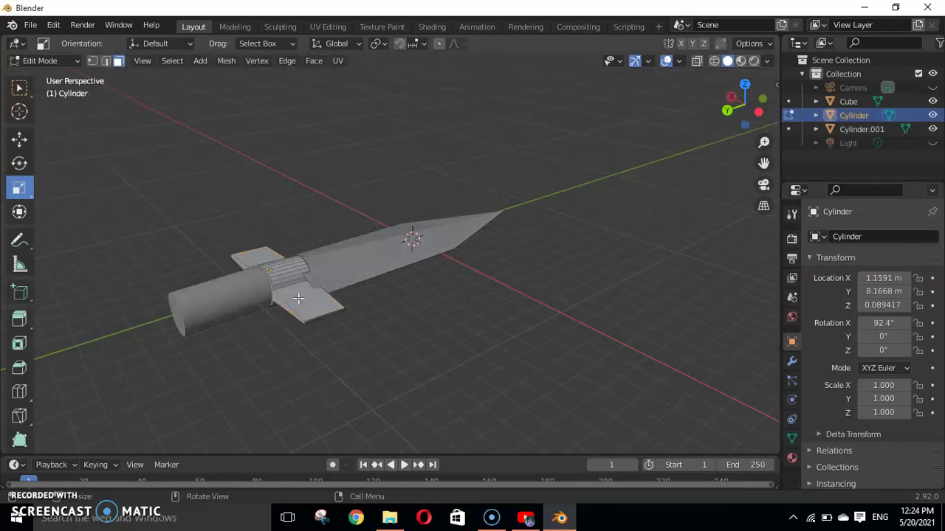
- Select the crossguard's lower edge, look down the handle, and pick the Loop Cut tool
click(319, 323)
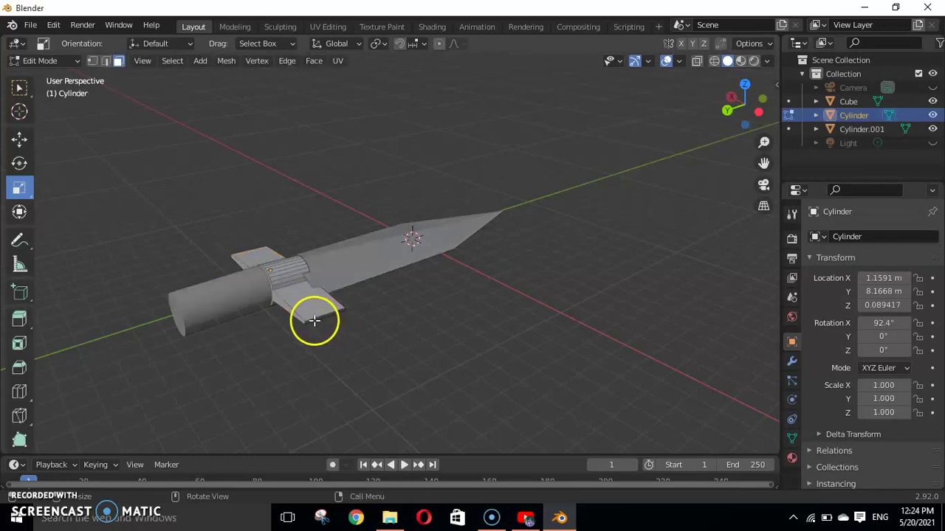
drag(727, 112, 29, 103)
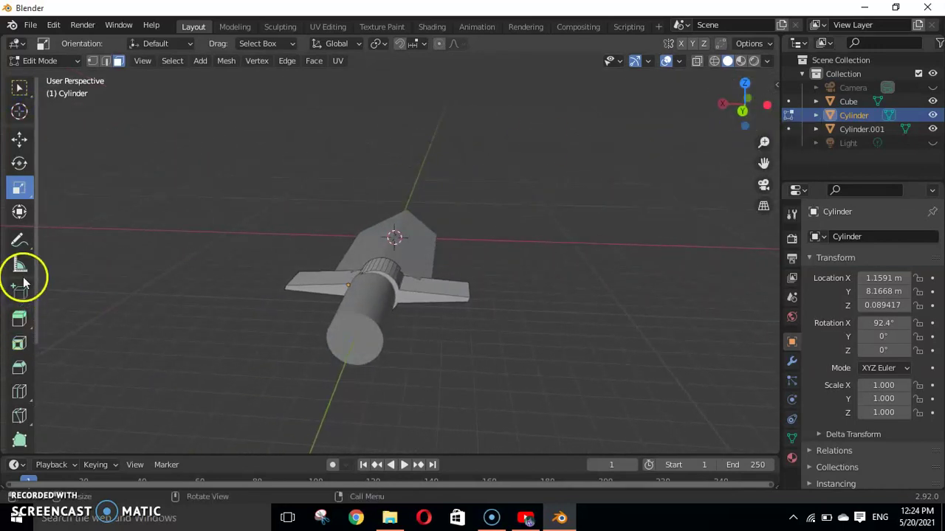
click(19, 393)
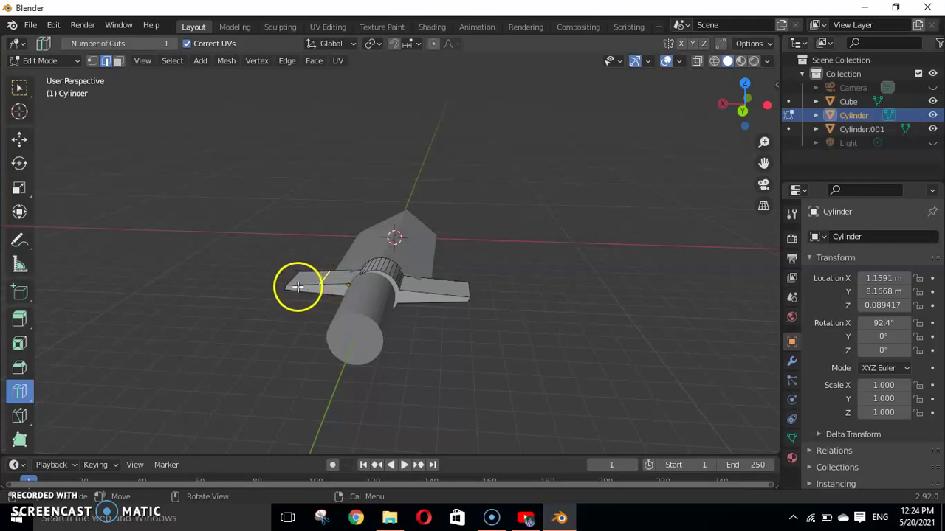
- Box-select the crossguard's lower wing faces and move them about 0.119 m along Y
click(19, 88)
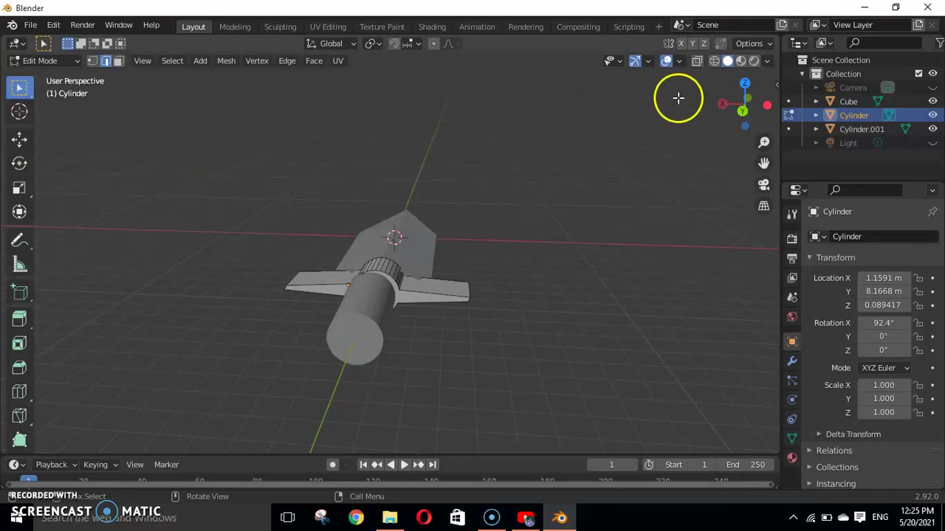
mouse_move(723, 105)
mouse_down()
mouse_move(666, 112)
mouse_move(642, 142)
mouse_up()
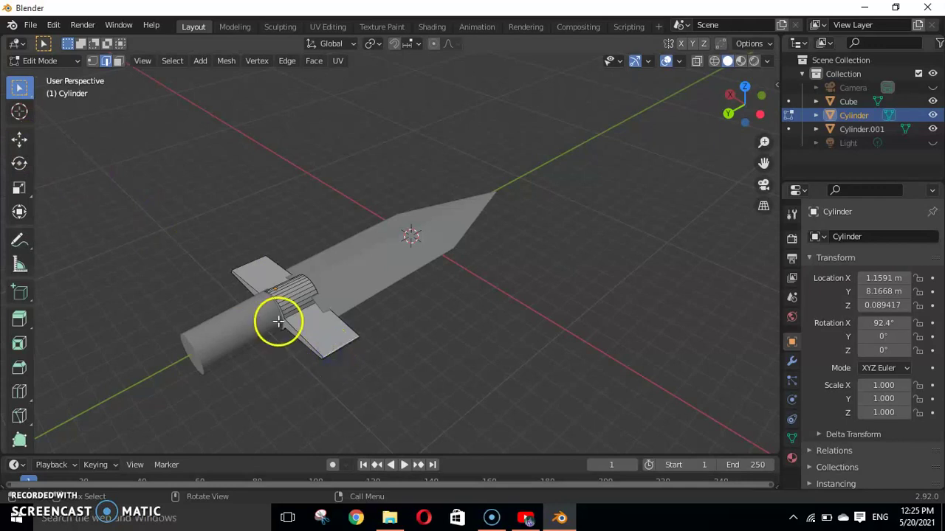
drag(371, 372, 340, 356)
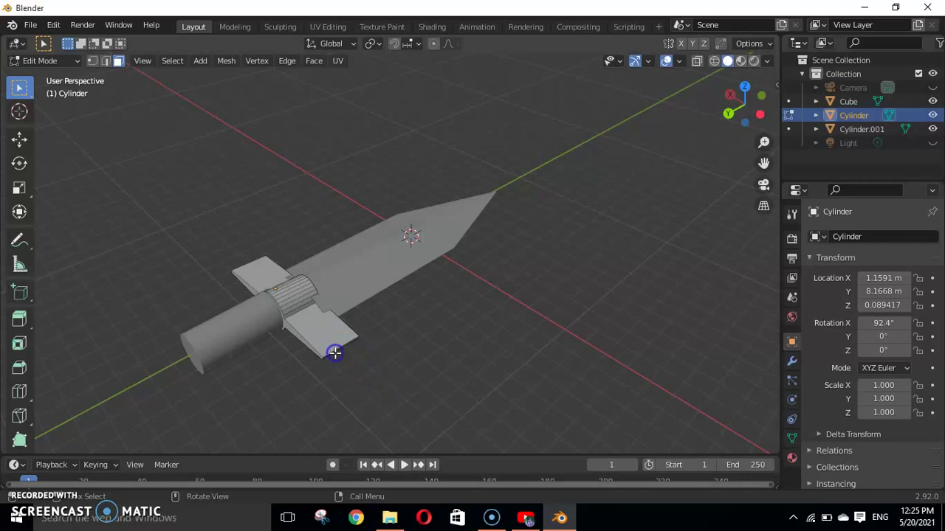
drag(731, 110, 727, 82)
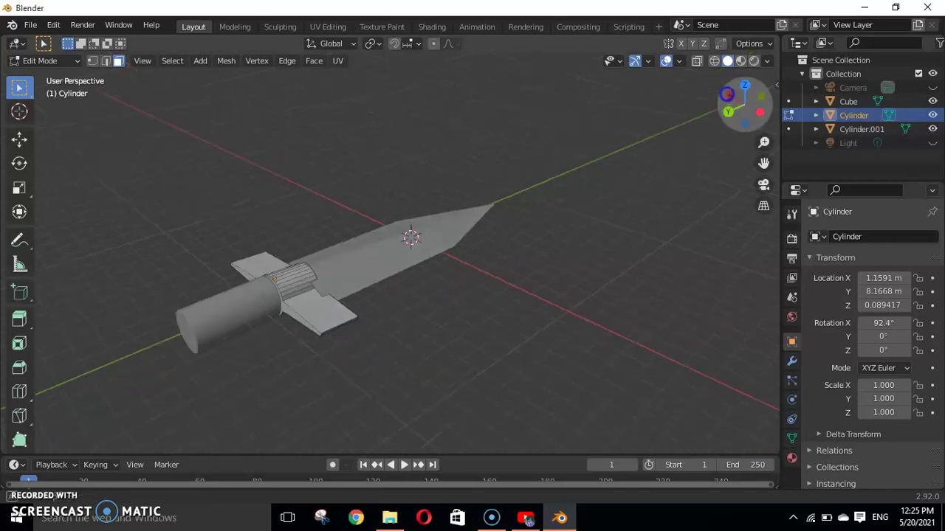
drag(344, 291, 324, 306)
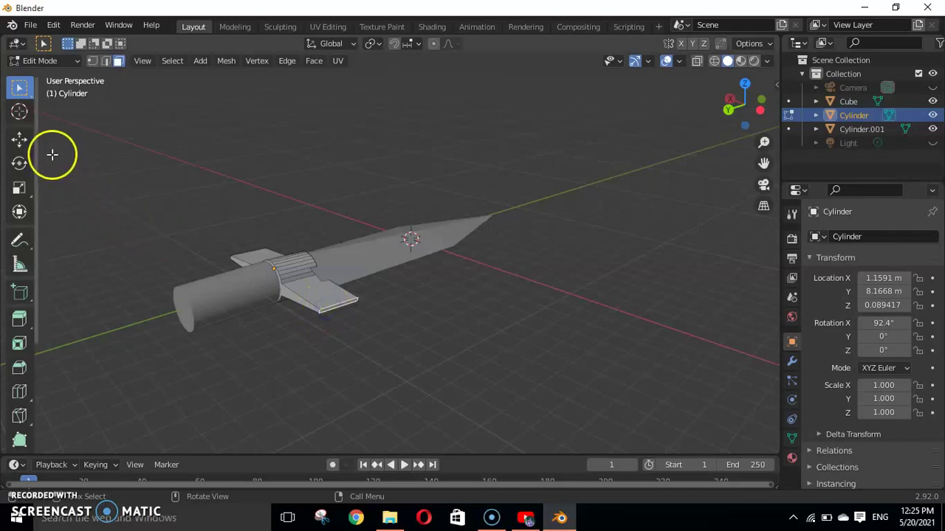
click(19, 139)
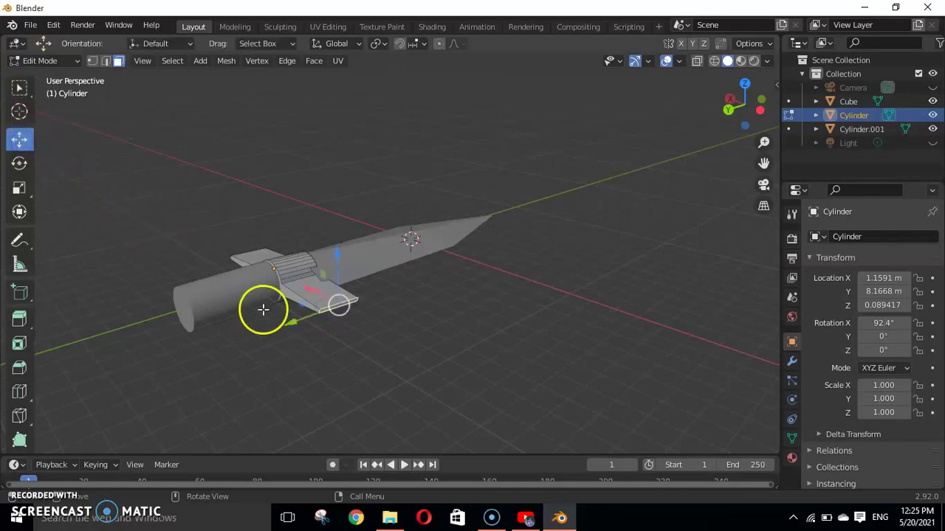
drag(299, 322, 271, 321)
- Scale up the selected crossguard wing faces
click(20, 189)
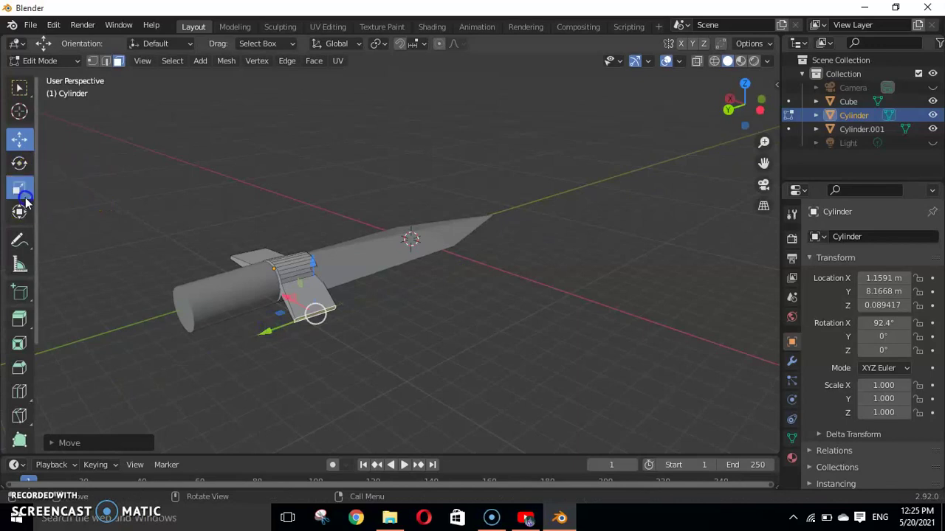
drag(287, 301, 268, 282)
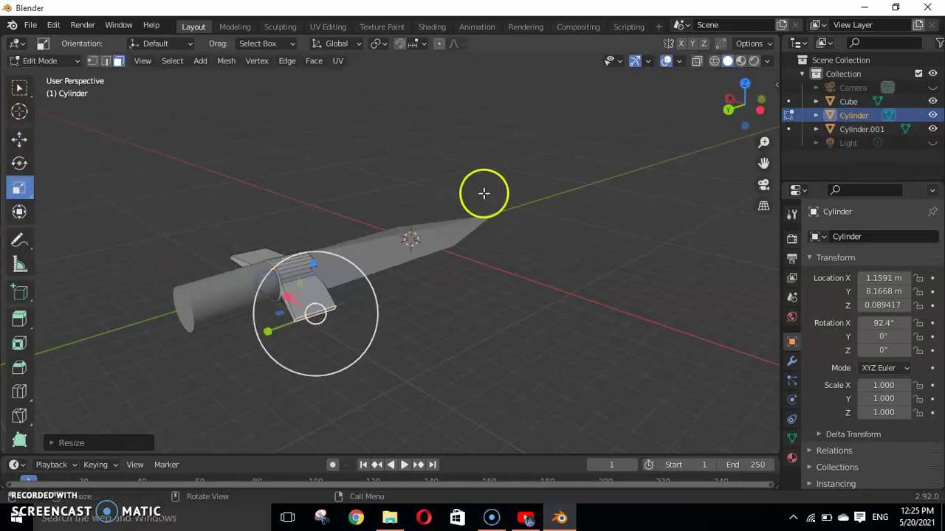
drag(727, 109, 723, 108)
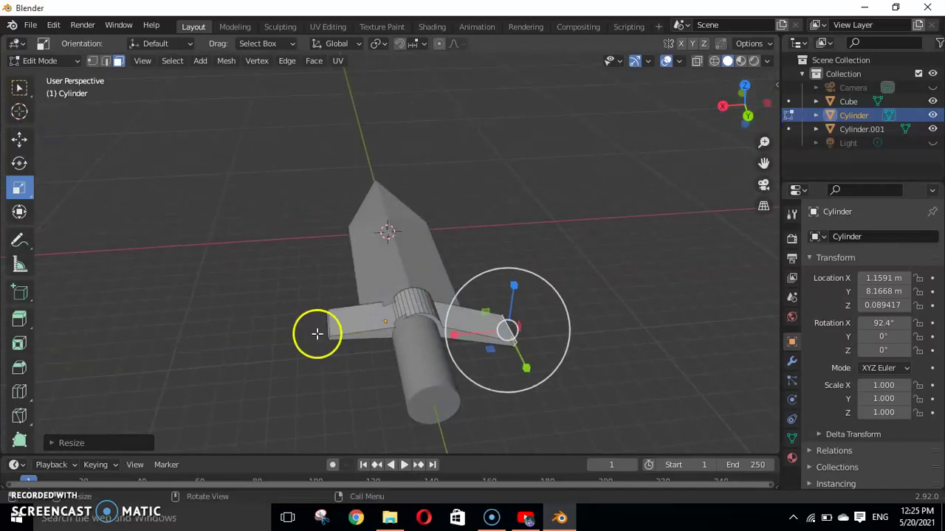
click(330, 331)
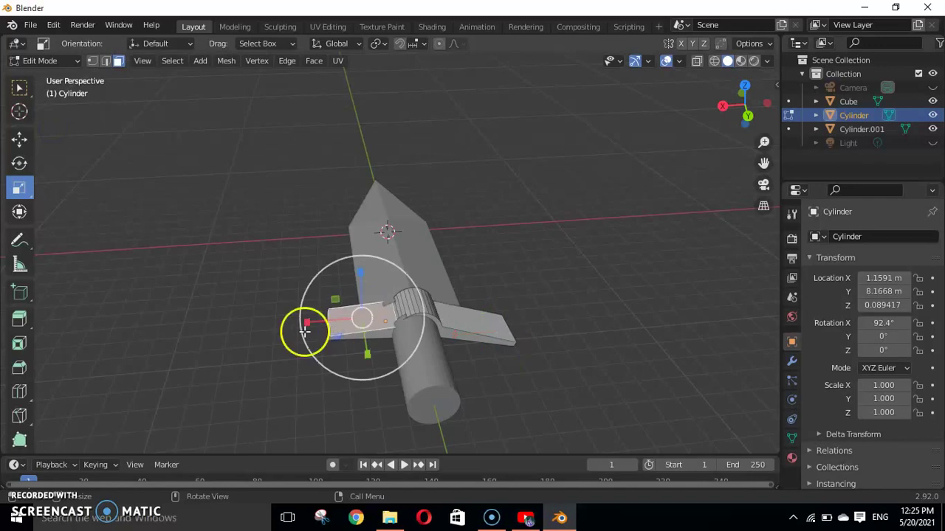
click(196, 334)
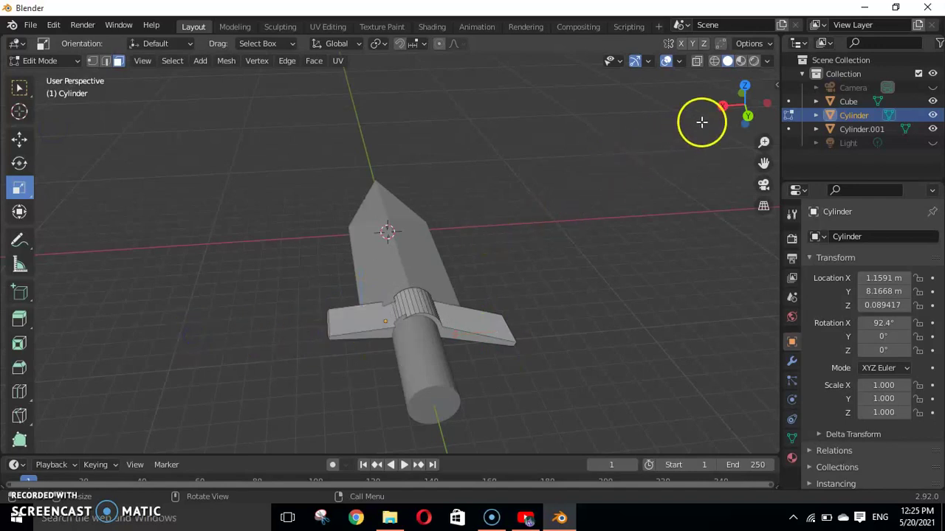
- Move the left wing's end vertex about 0.24 m along Y and -0.058 m along X
drag(727, 106, 738, 110)
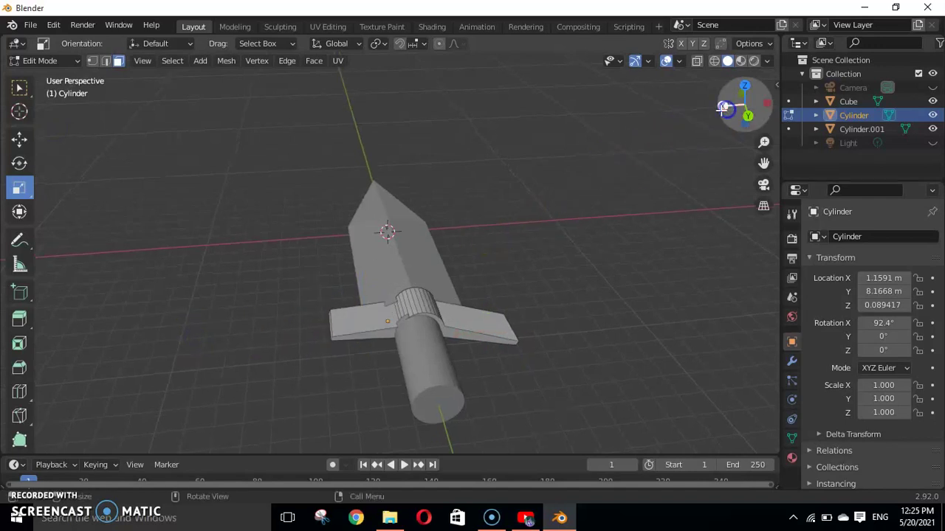
click(330, 330)
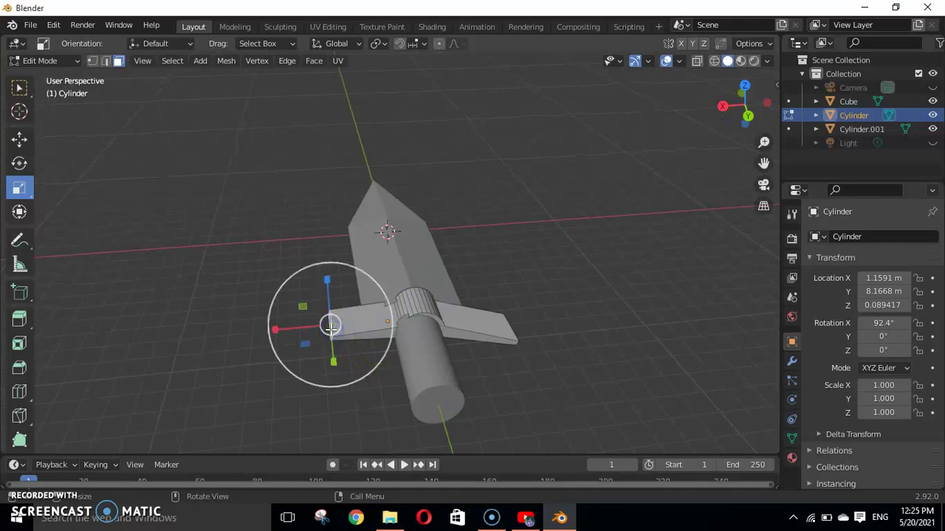
click(23, 141)
drag(332, 360, 335, 373)
mouse_move(327, 338)
mouse_down()
mouse_move(282, 342)
mouse_move(292, 342)
mouse_up()
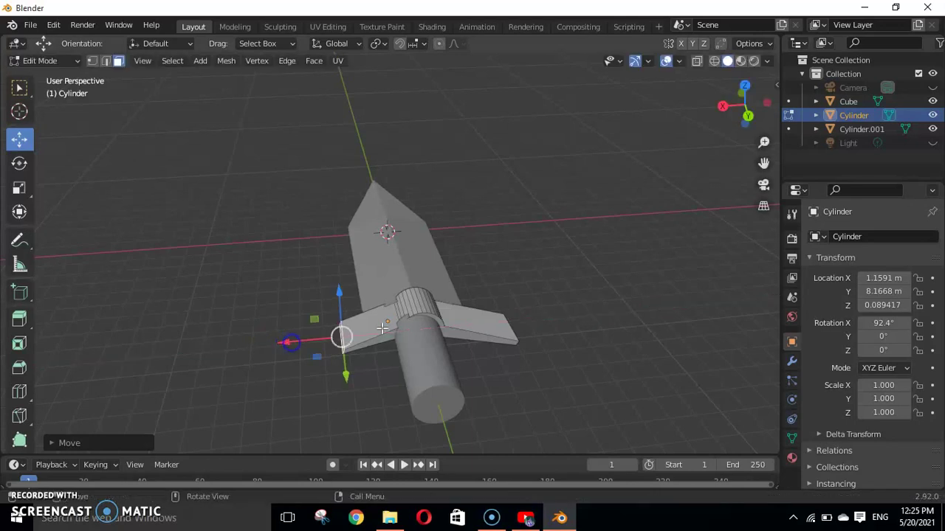
- Select the crossguard's wing faces and slide them outward along X
click(517, 343)
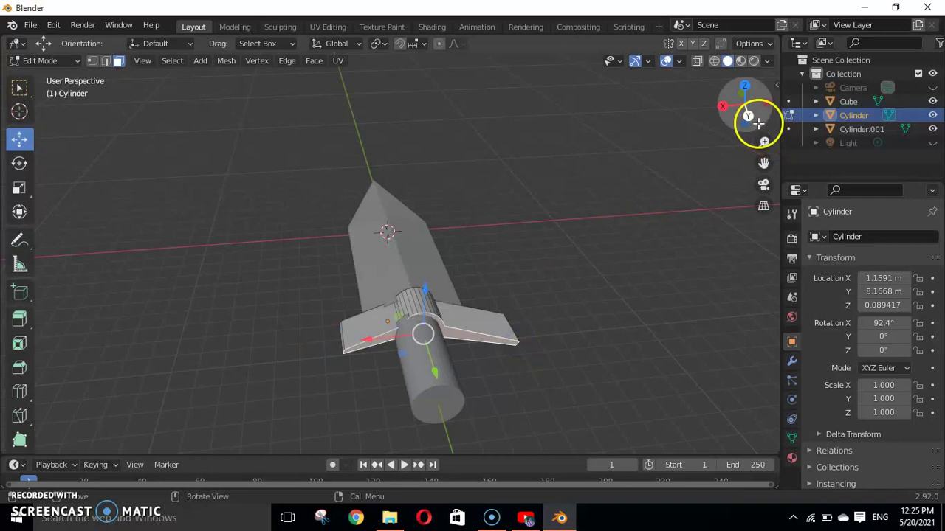
drag(755, 123, 702, 111)
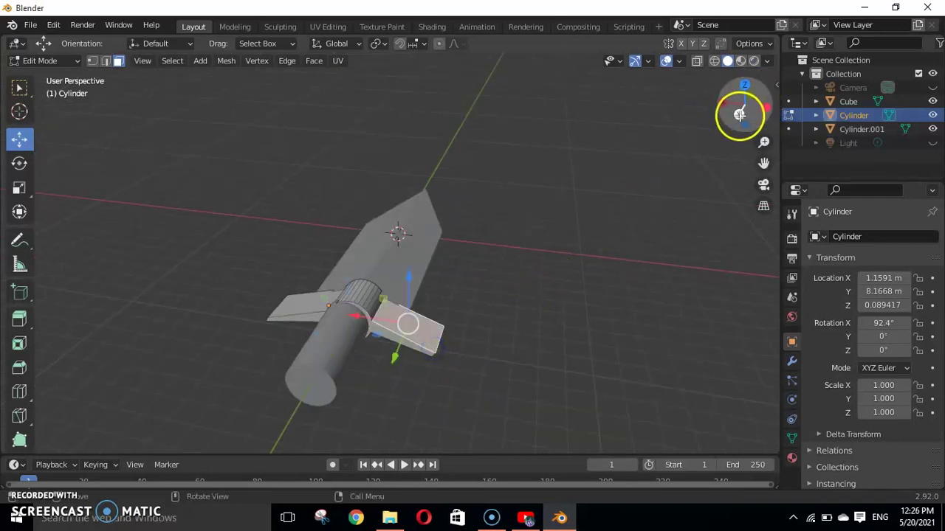
drag(738, 116, 700, 394)
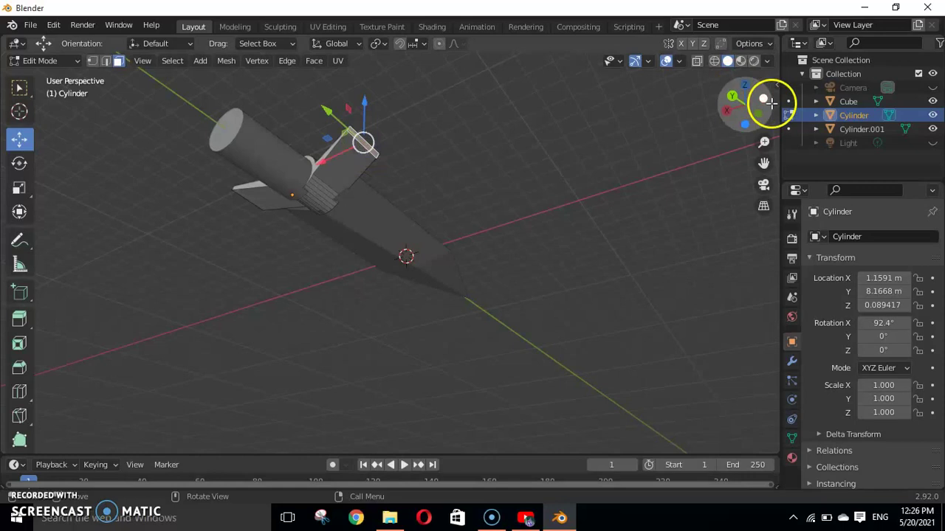
mouse_move(733, 96)
mouse_down()
mouse_move(763, 178)
mouse_move(730, 184)
mouse_up()
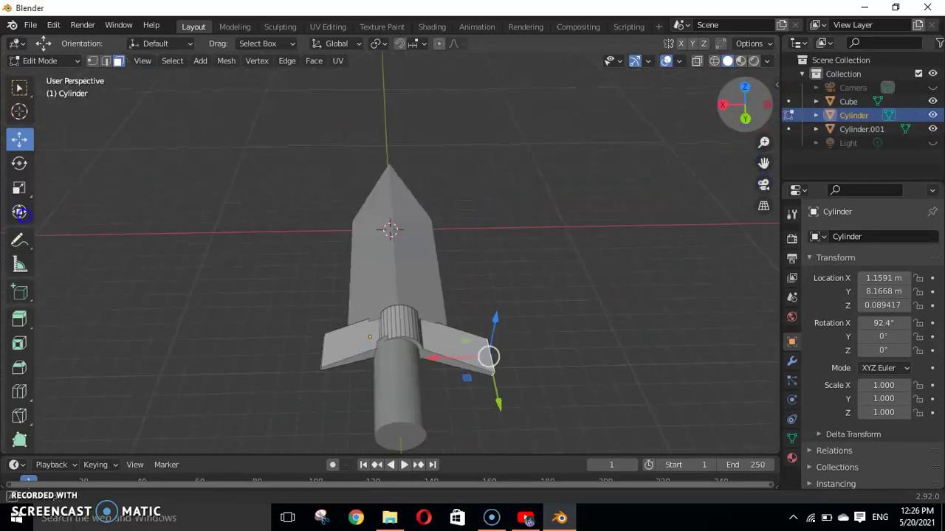
drag(442, 359, 421, 357)
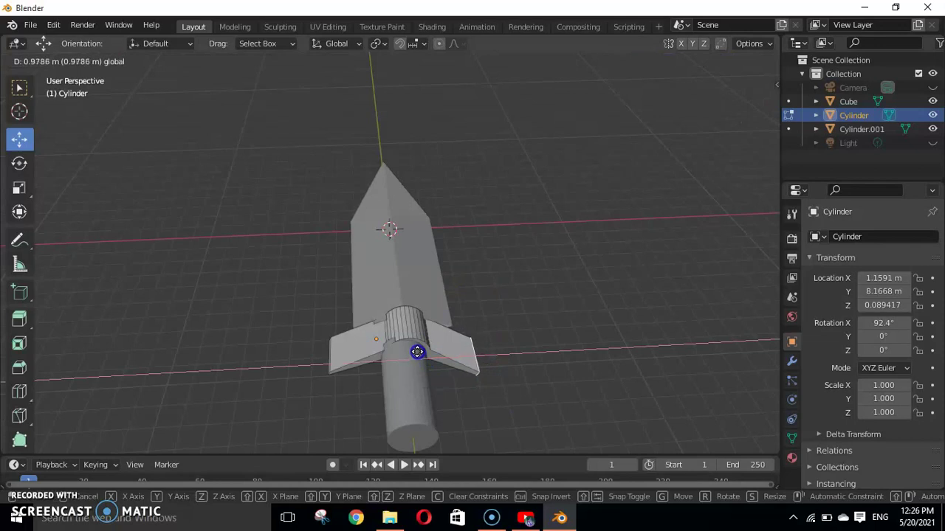
drag(418, 349, 418, 349)
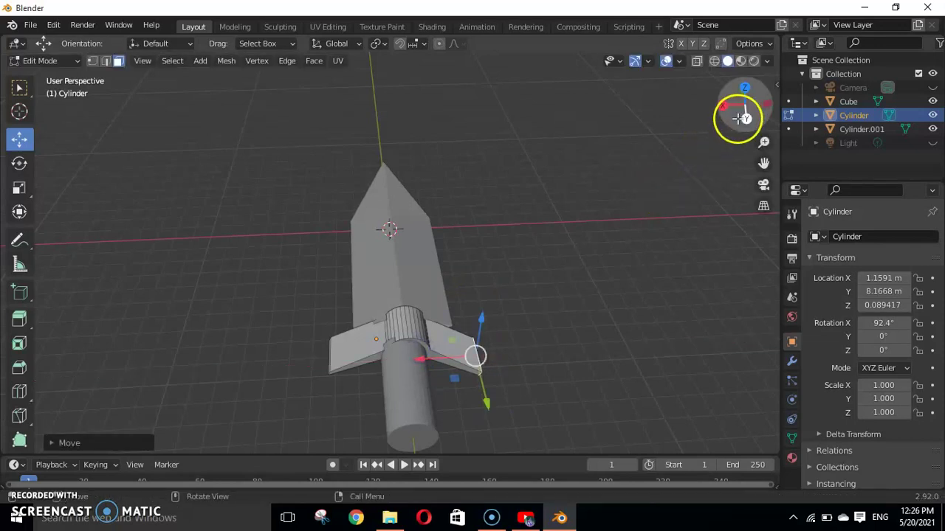
- Sweep the fin tip into an angled point by moving it along Z, then slightly along Y
mouse_move(743, 108)
mouse_down()
mouse_move(754, 377)
mouse_move(738, 281)
mouse_move(736, 289)
mouse_up()
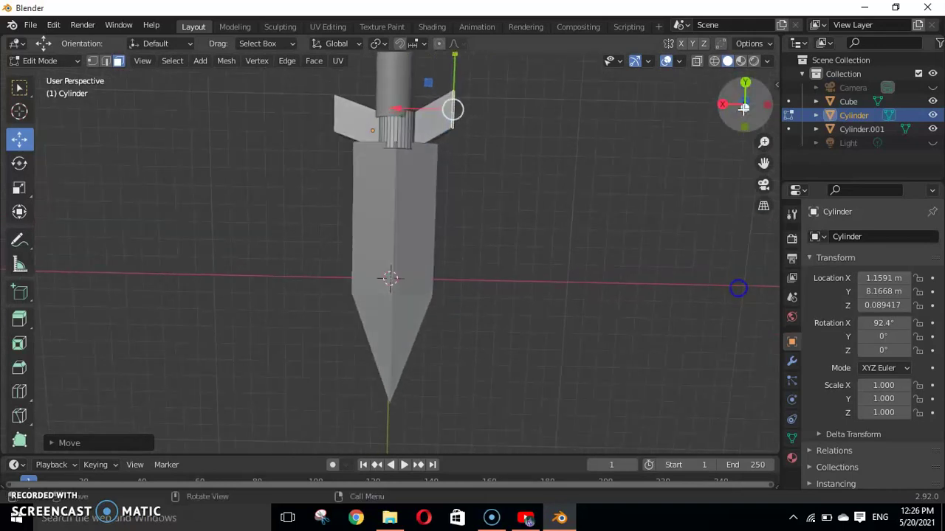
drag(451, 59, 453, 63)
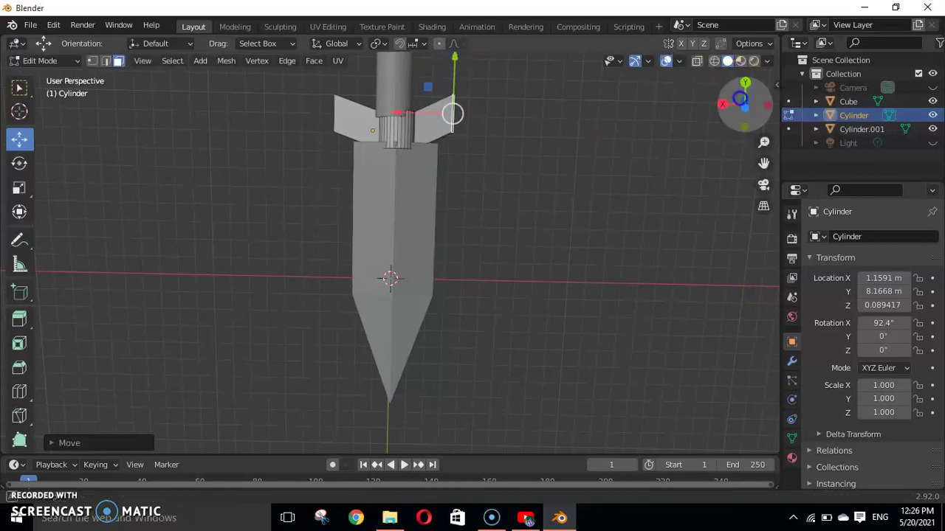
drag(739, 99, 739, 320)
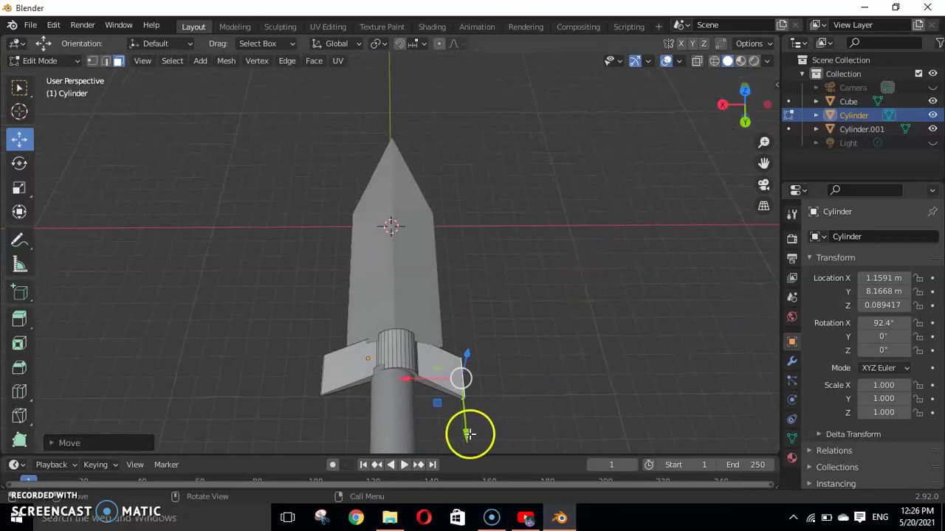
drag(468, 434, 470, 428)
- Return to Object Mode and shift the grip (Cylinder.001) slightly along X
key(Tab)
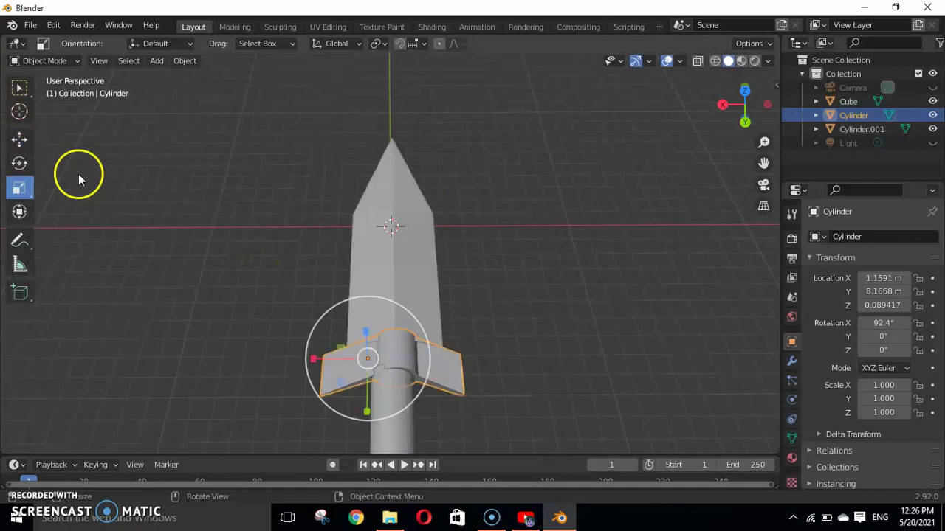
click(160, 258)
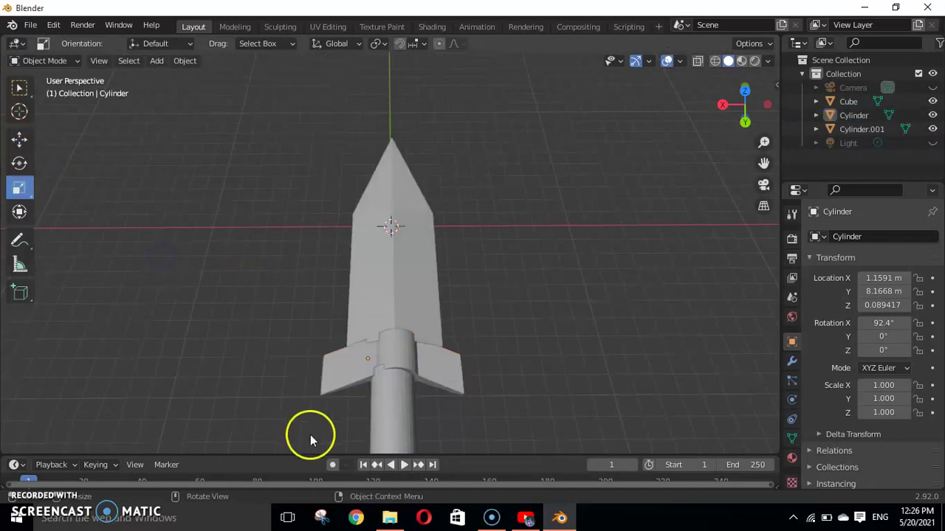
click(397, 428)
click(22, 138)
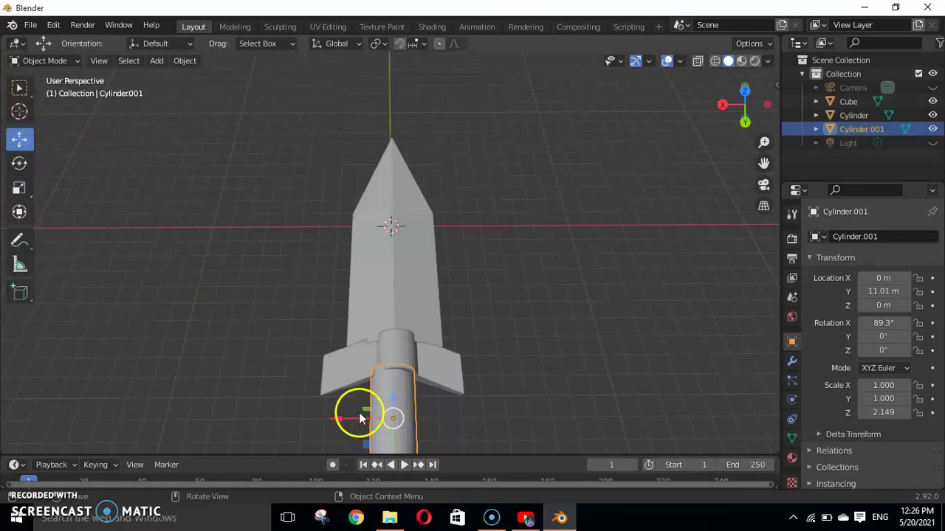
drag(340, 417, 347, 420)
- Box-select the blade, crossguard and grip and apply Shade Smooth to all three
click(561, 284)
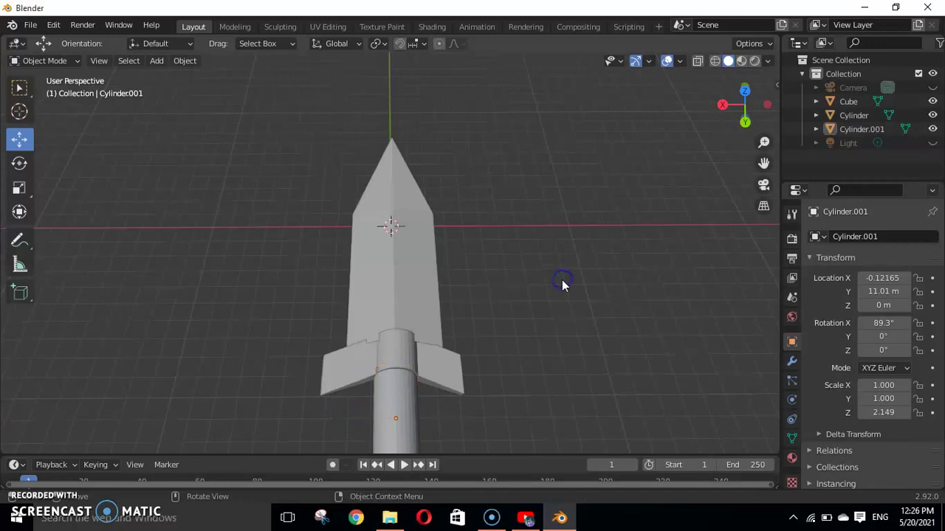
drag(291, 184, 508, 473)
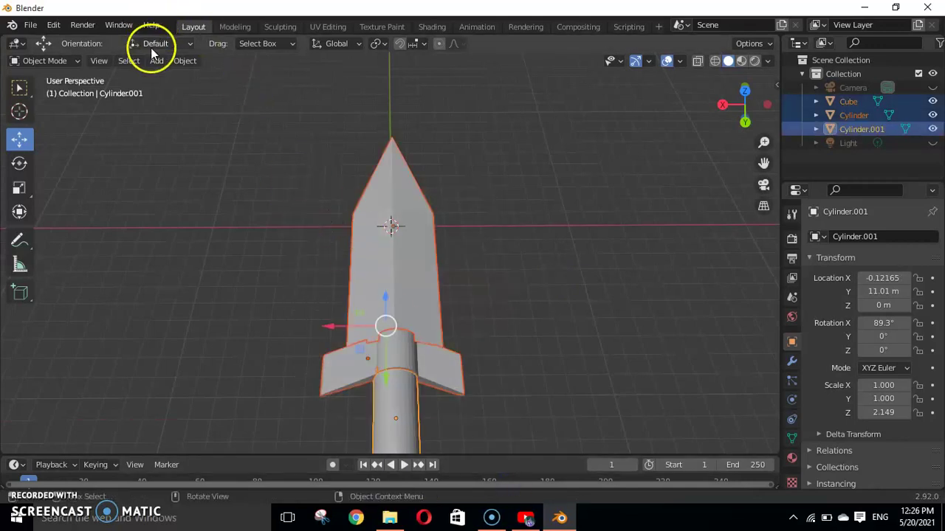
click(182, 60)
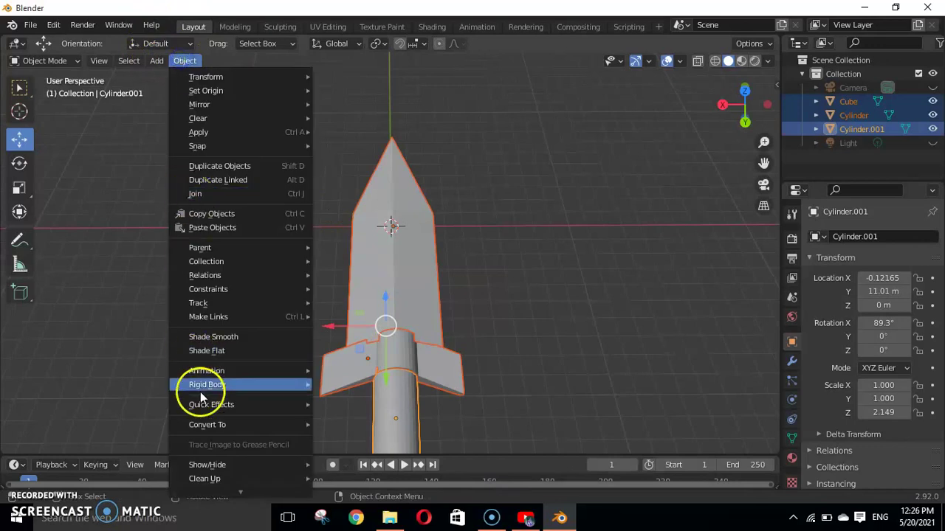
click(226, 337)
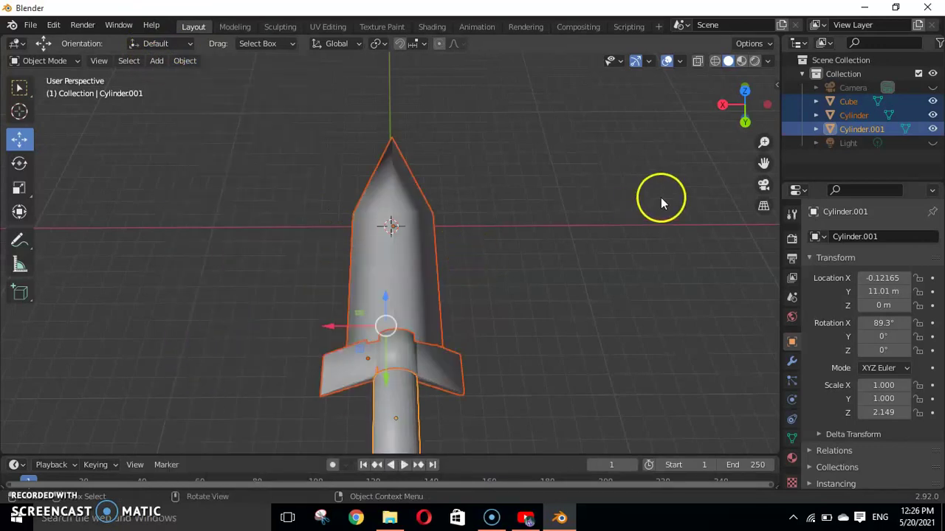
drag(744, 122, 797, 140)
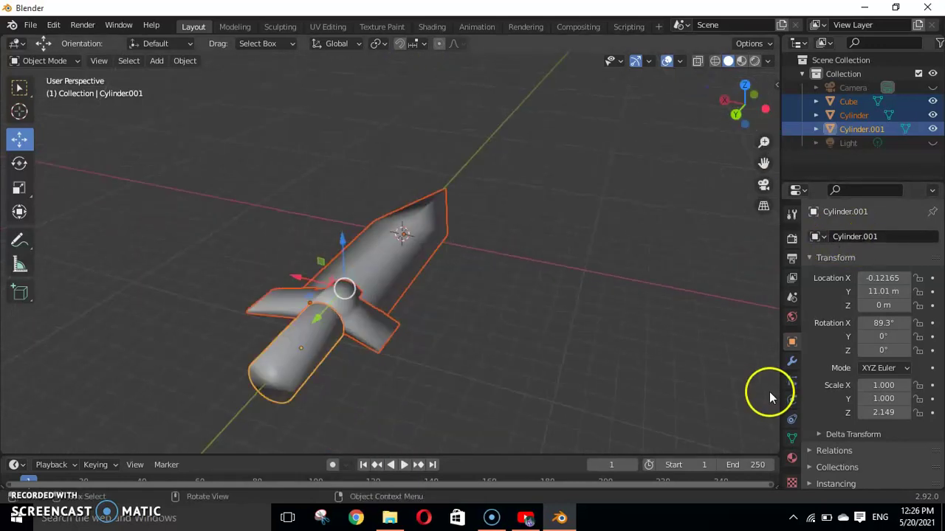
- Add a Bevel and a Subdivision Surface modifier to the grip
click(792, 361)
click(860, 238)
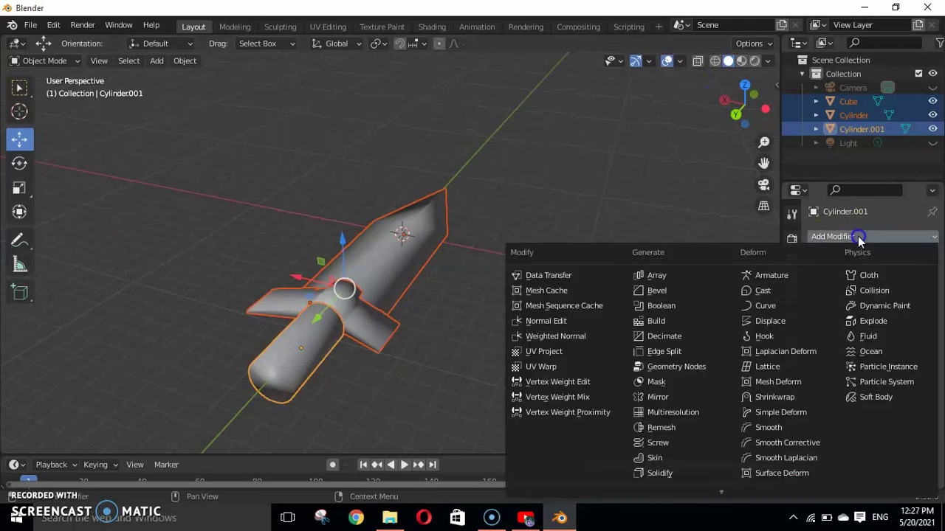
click(696, 290)
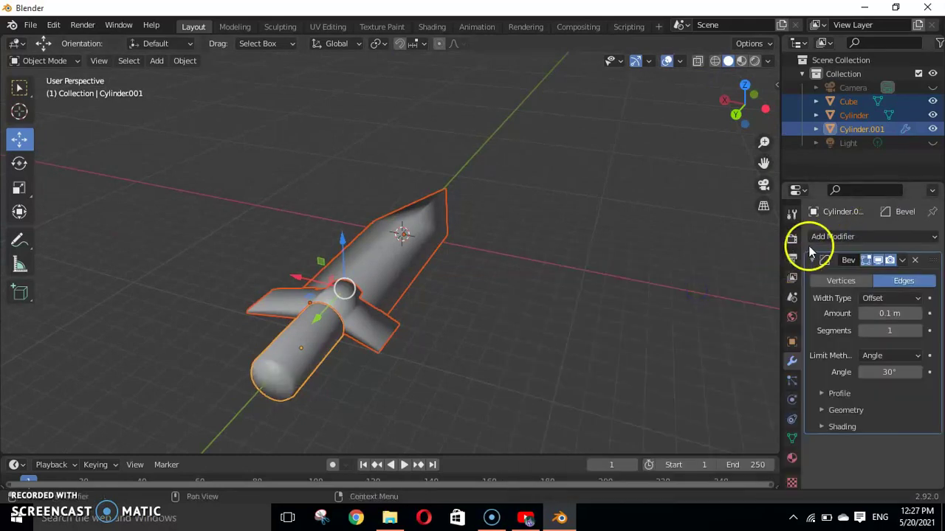
click(824, 237)
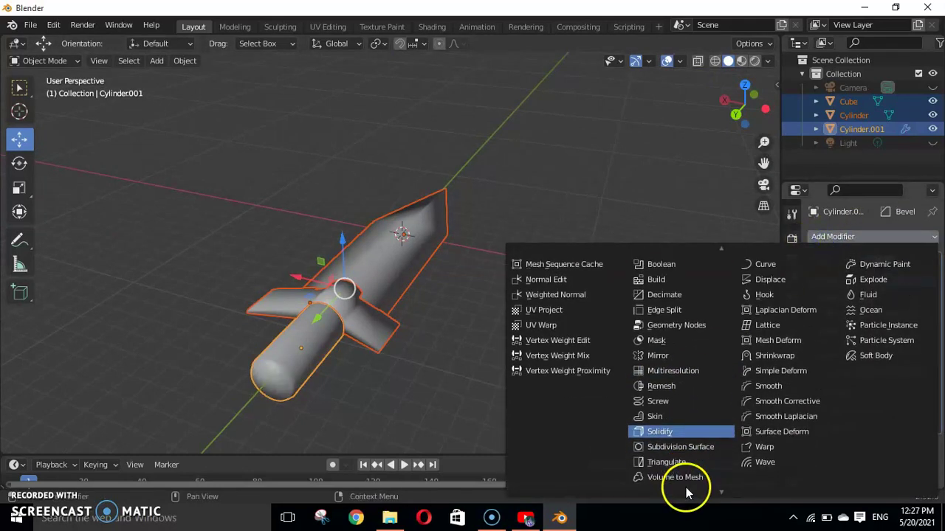
click(681, 434)
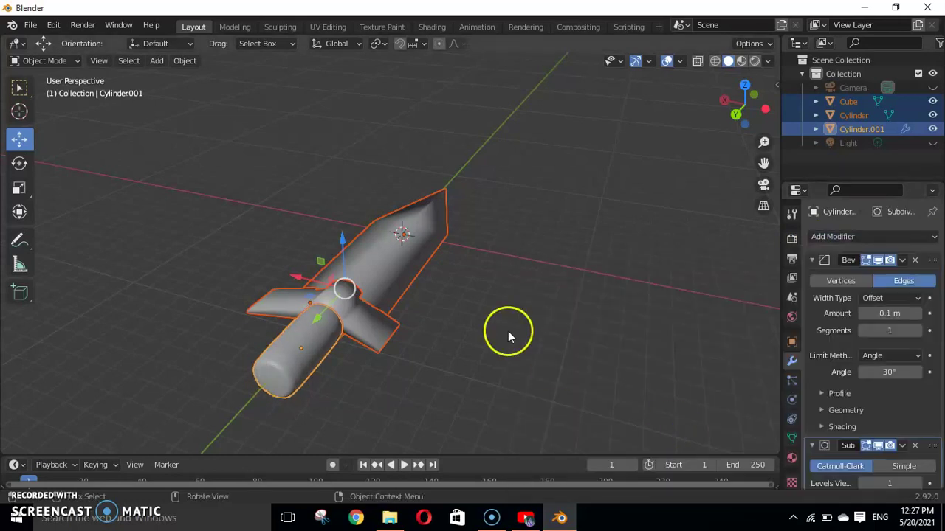
- Give the blade (Cube) its own Bevel and Subdivision Surface modifiers
click(369, 306)
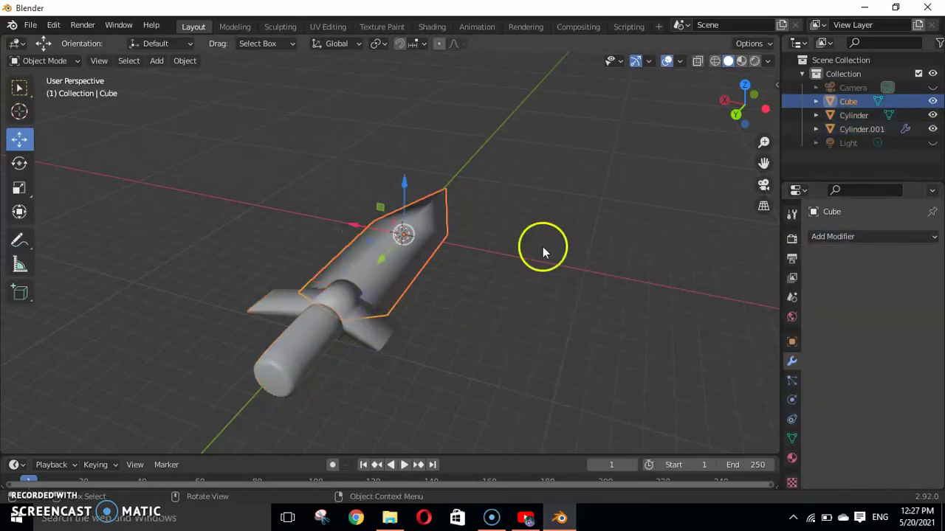
click(871, 236)
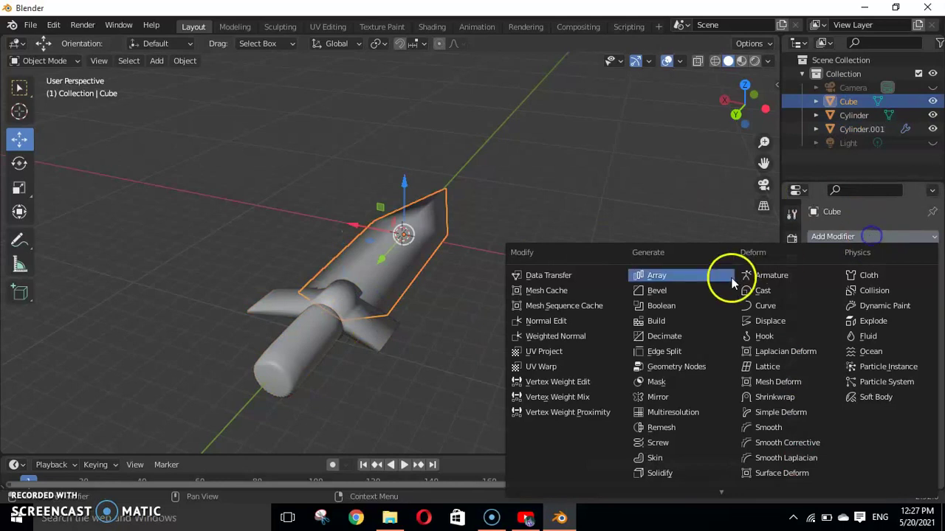
click(704, 291)
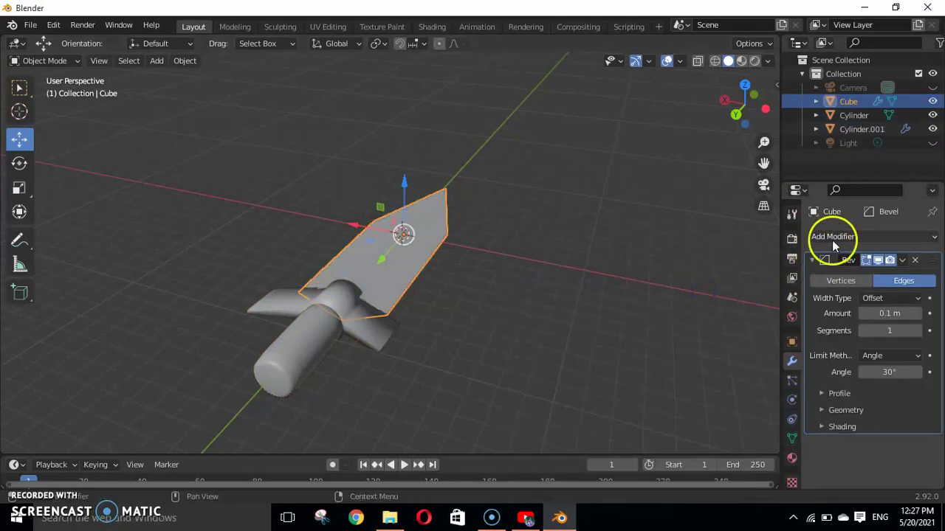
click(832, 240)
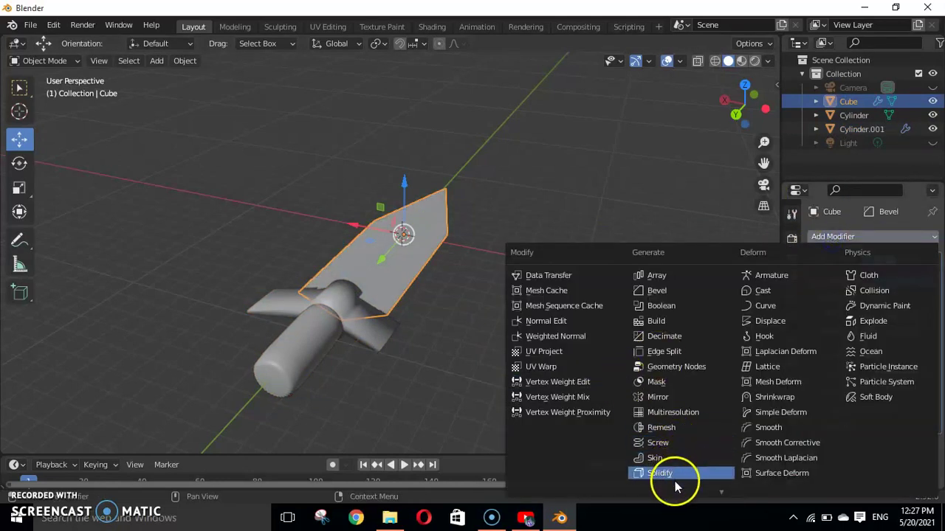
scroll(673, 487, down, 3)
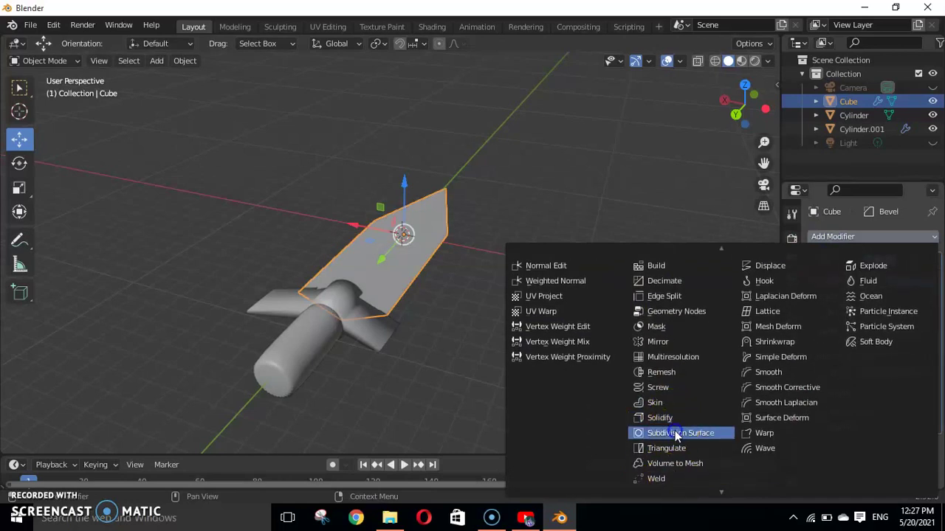
click(674, 432)
- Add Bevel and Subdivision Surface modifiers to the crossguard (Cylinder) as well
click(373, 330)
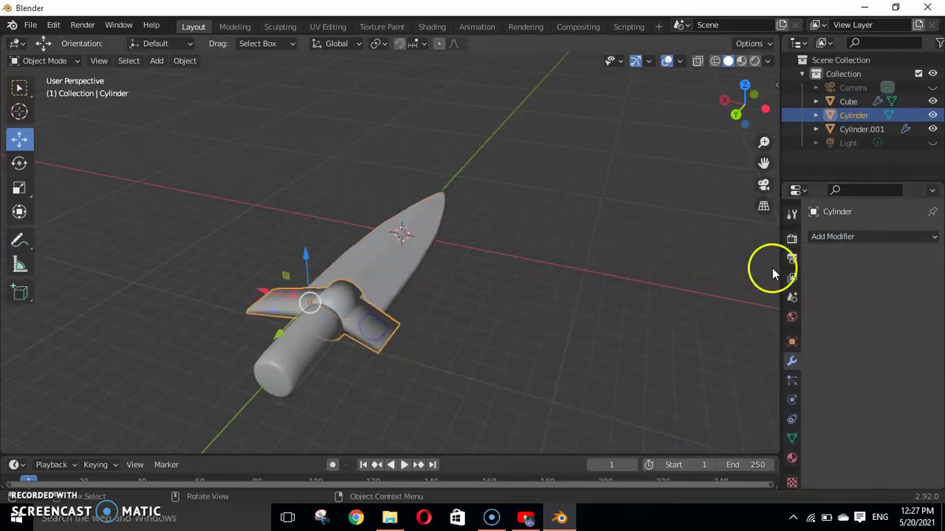
click(854, 237)
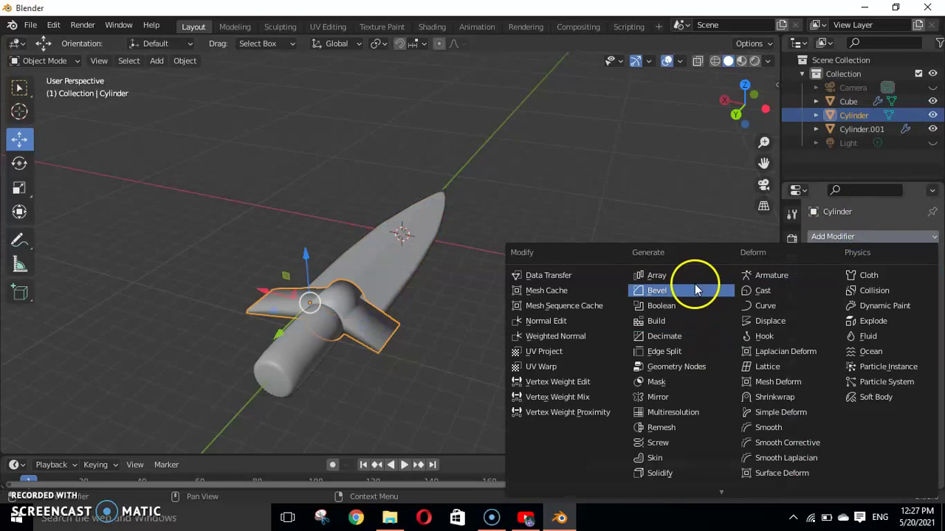
click(695, 288)
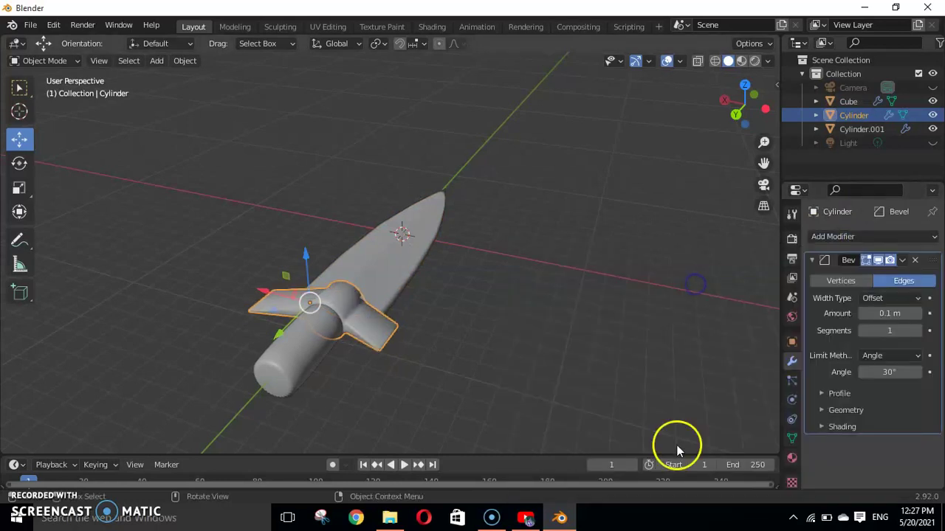
click(821, 240)
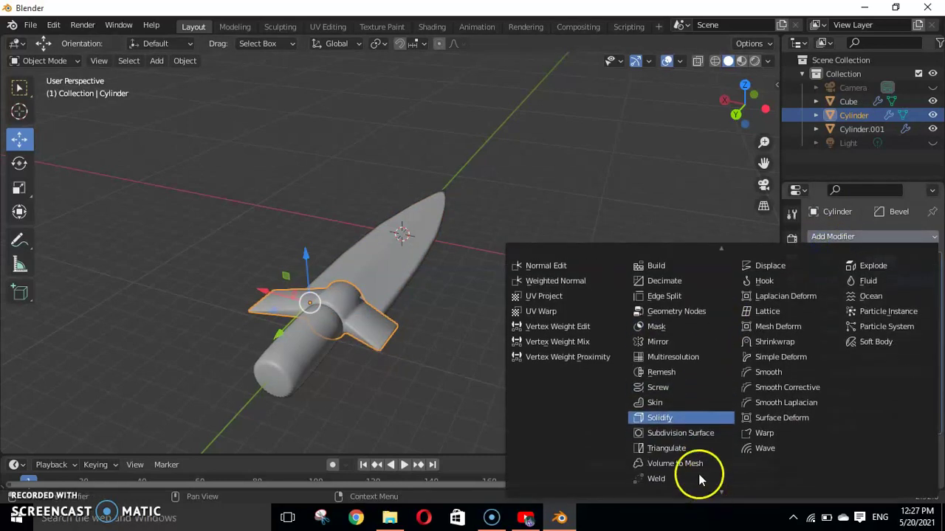
click(675, 435)
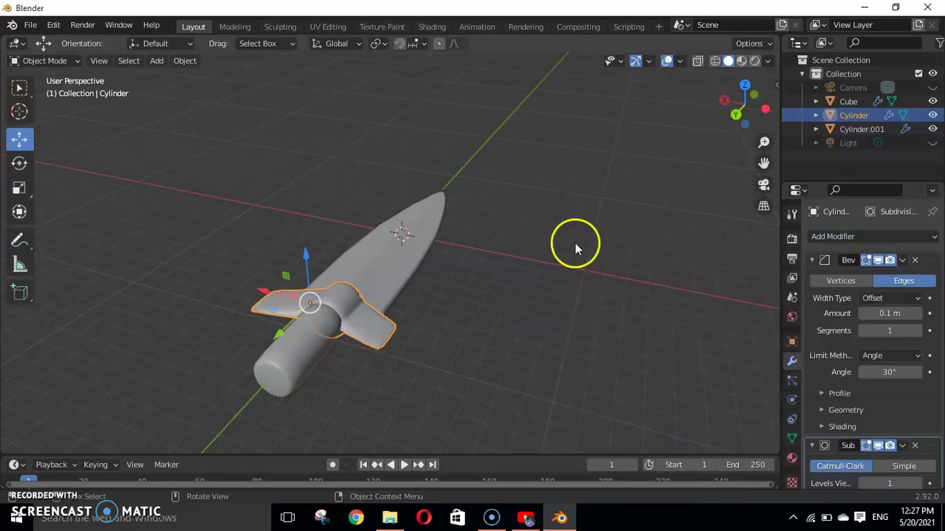
drag(724, 101, 738, 111)
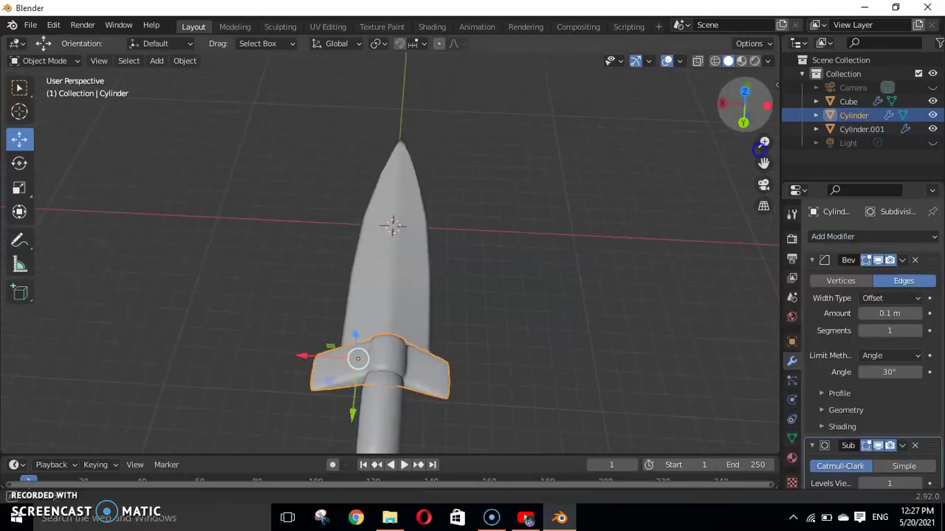
- In Edit Mode, move a left-fin crossguard face about 0.184 m along X, then along Y
click(603, 206)
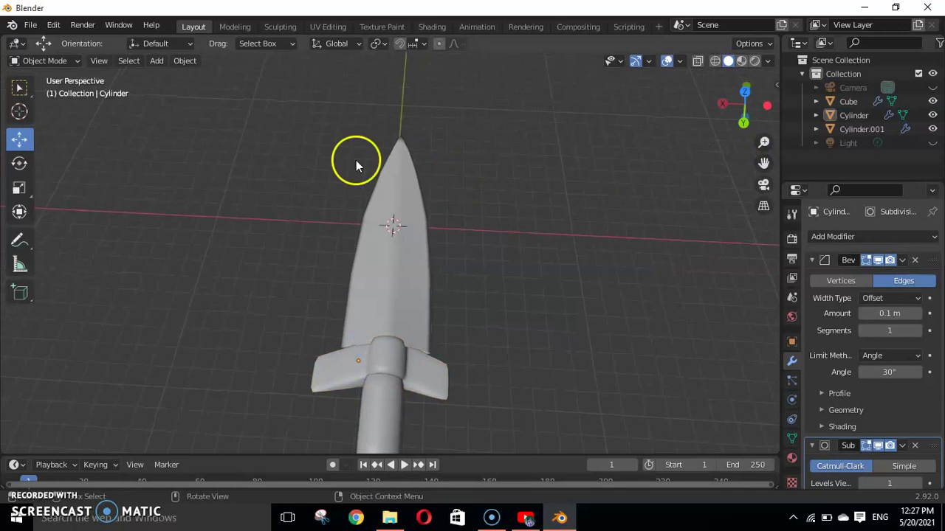
key(Tab)
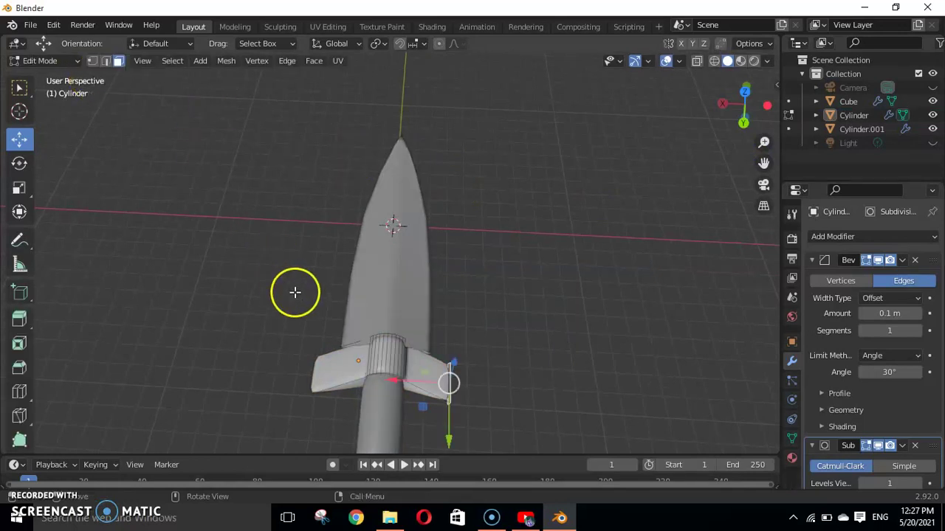
click(313, 389)
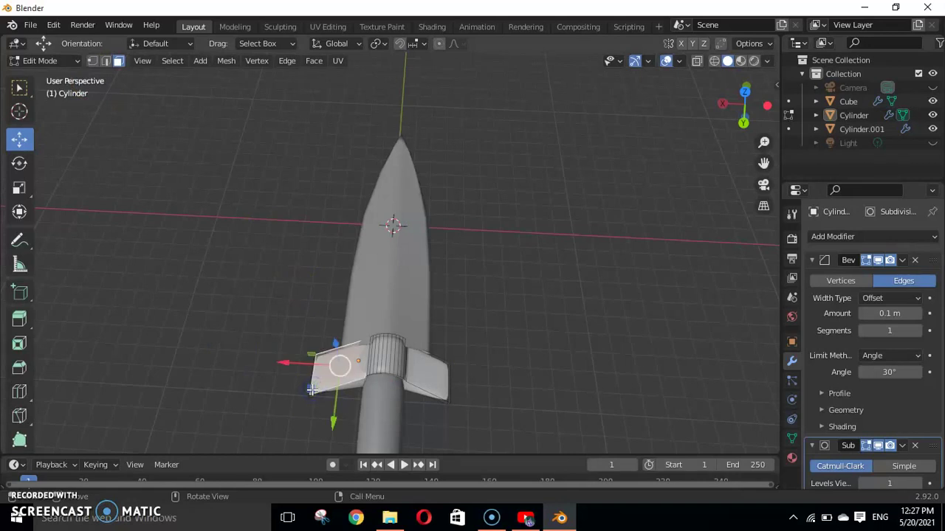
mouse_move(723, 102)
mouse_down()
mouse_move(22, 426)
mouse_move(723, 102)
mouse_up()
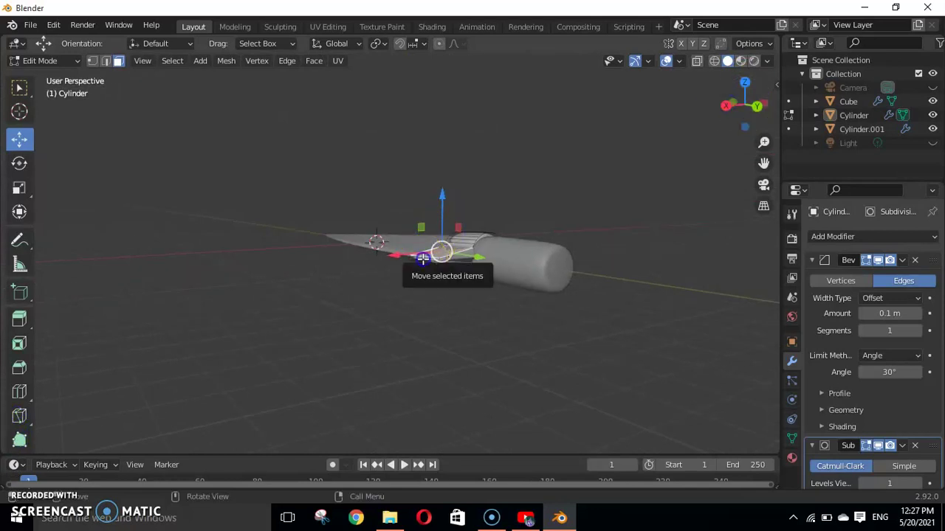
drag(723, 103, 687, 236)
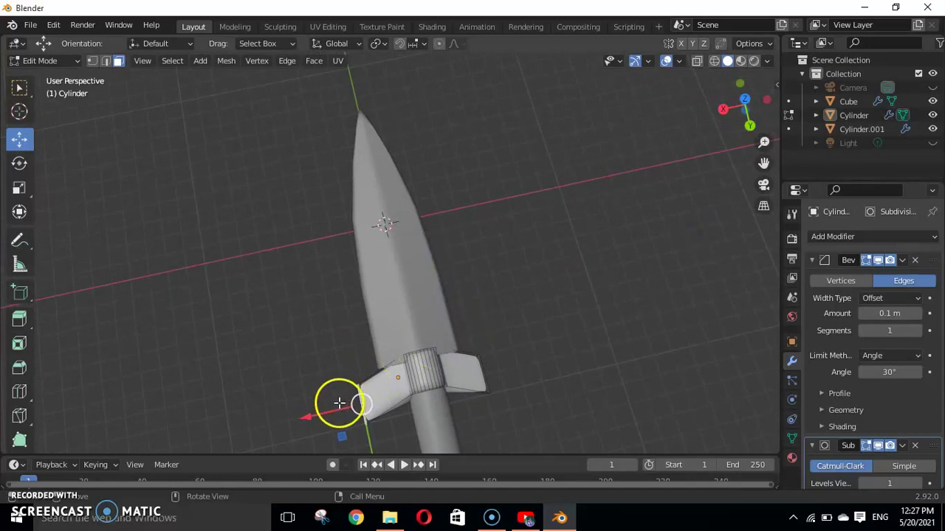
drag(305, 418, 314, 417)
drag(375, 436, 376, 443)
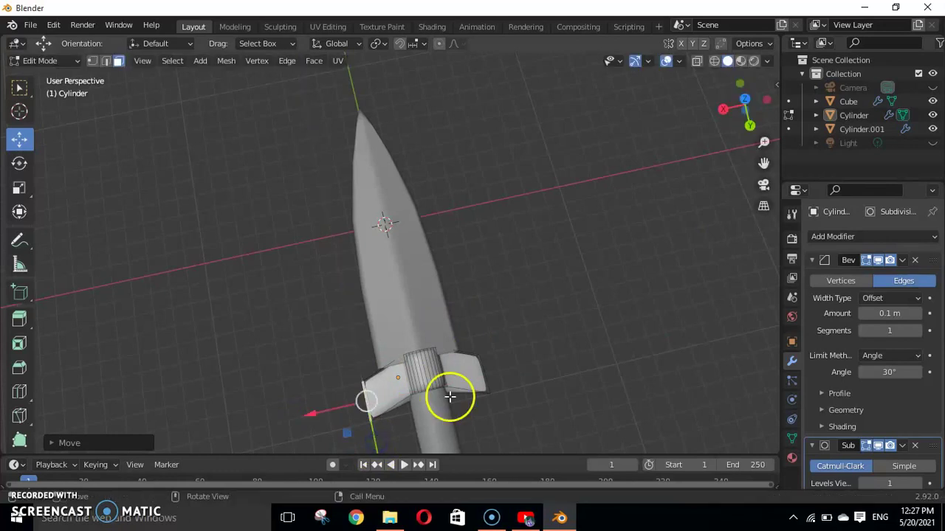
click(565, 325)
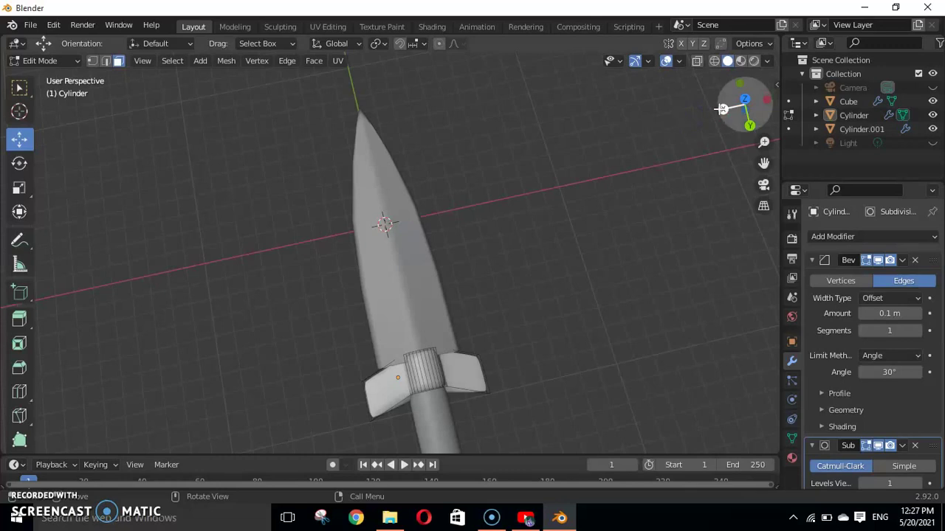
key(z)
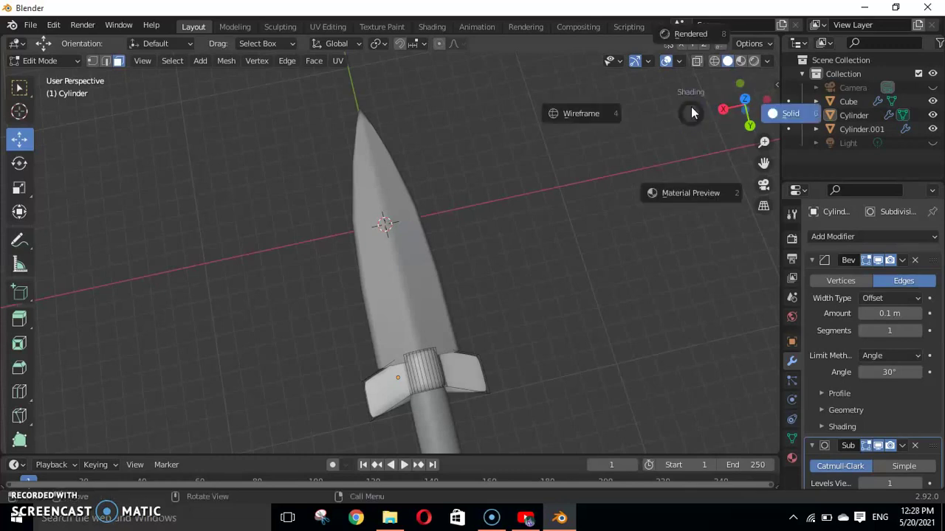
- Switch to Rendered shading and slightly raise the World background colour's brightness
click(692, 112)
drag(746, 118, 654, 92)
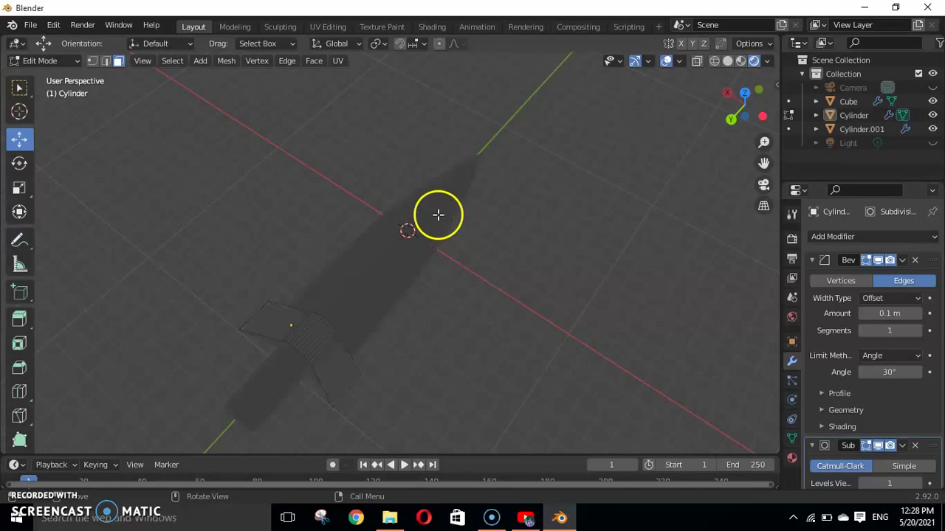
click(791, 316)
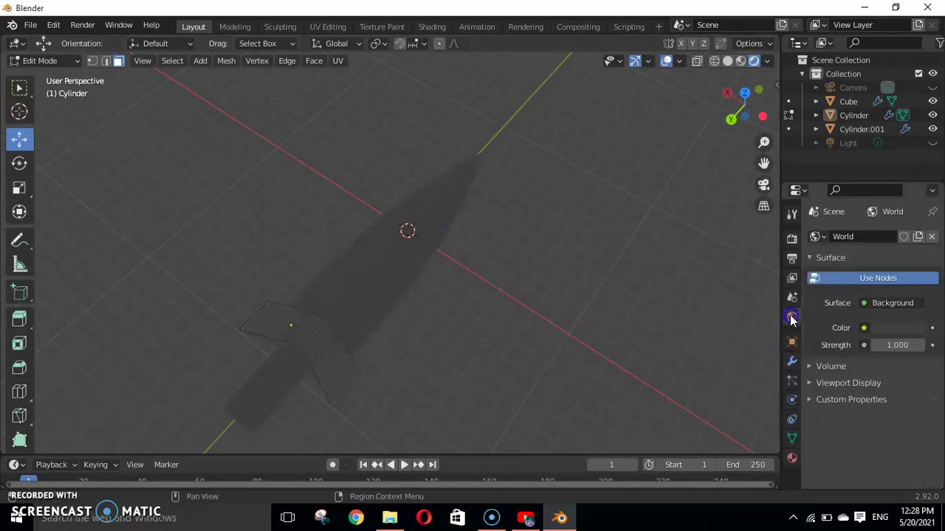
click(882, 328)
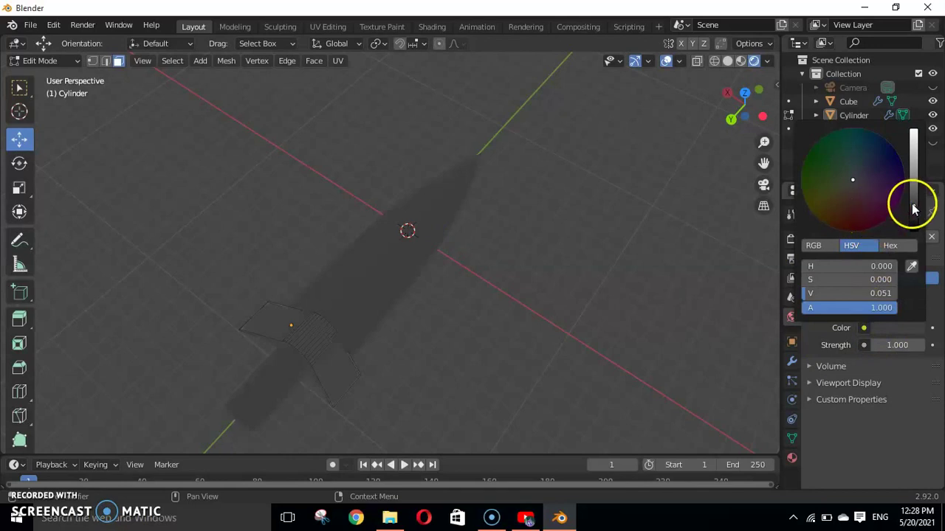
drag(913, 210, 913, 201)
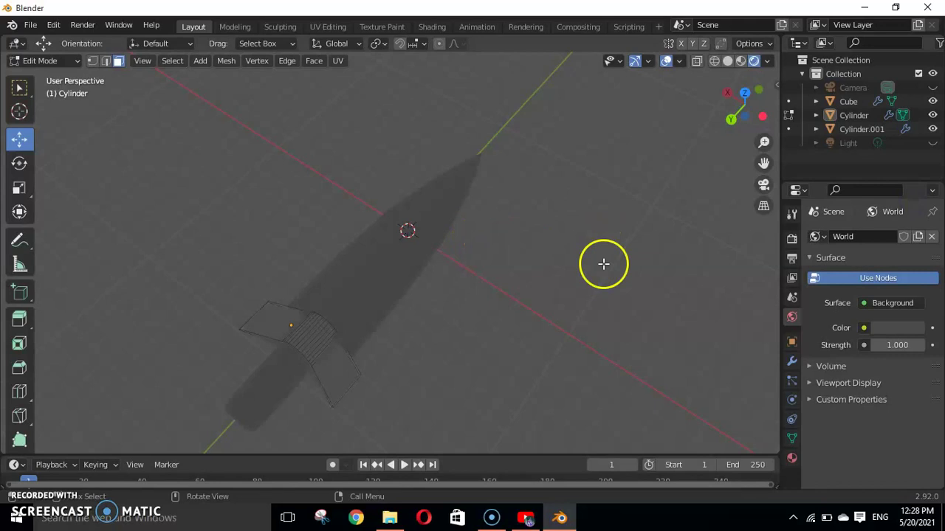
- In Object Mode, set the blade material's base colour to cyan (H 0.505, S 0.975)
click(791, 456)
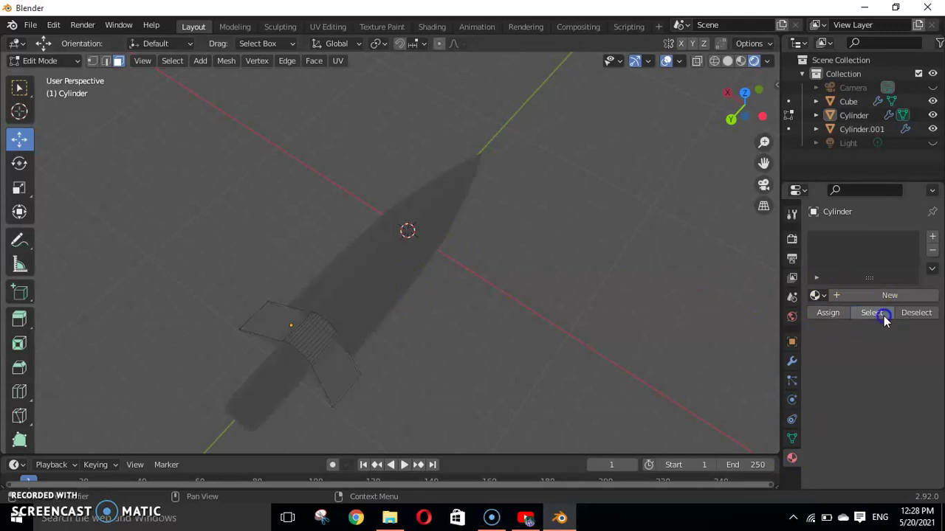
click(356, 270)
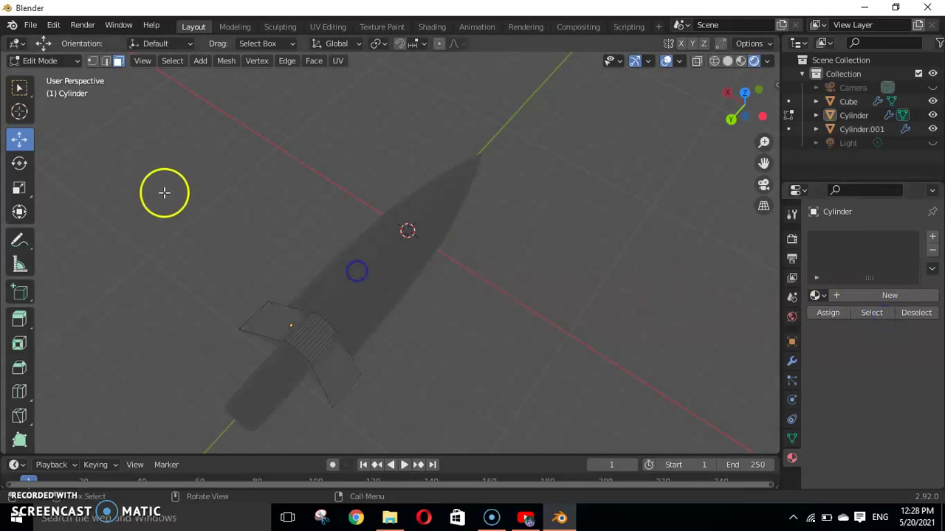
click(19, 90)
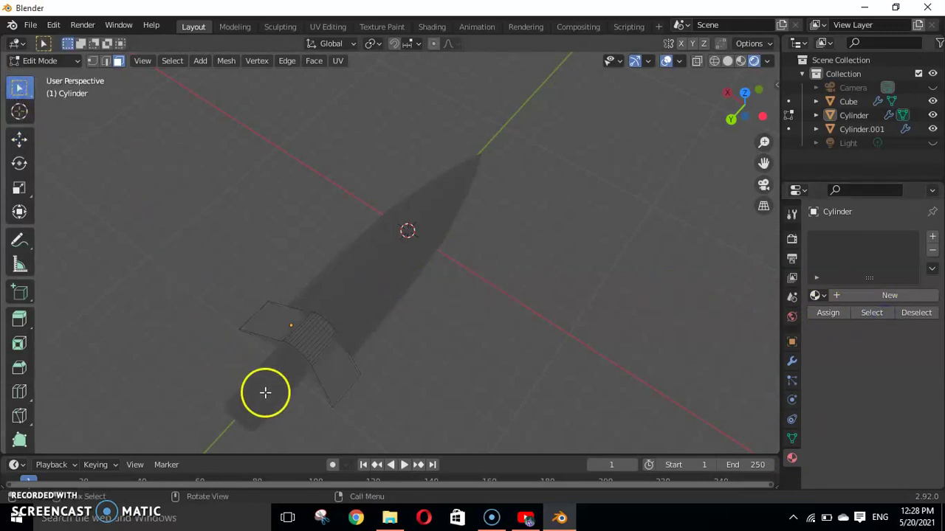
key(Tab)
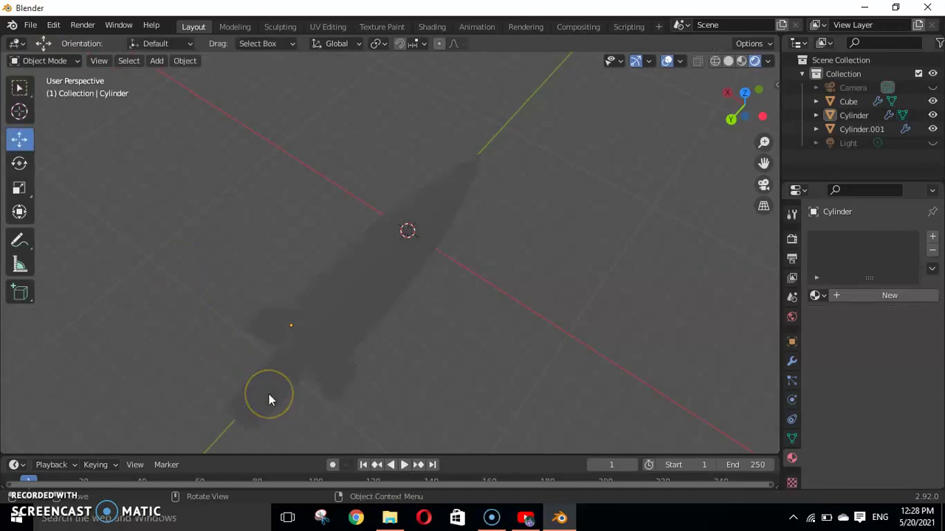
click(383, 273)
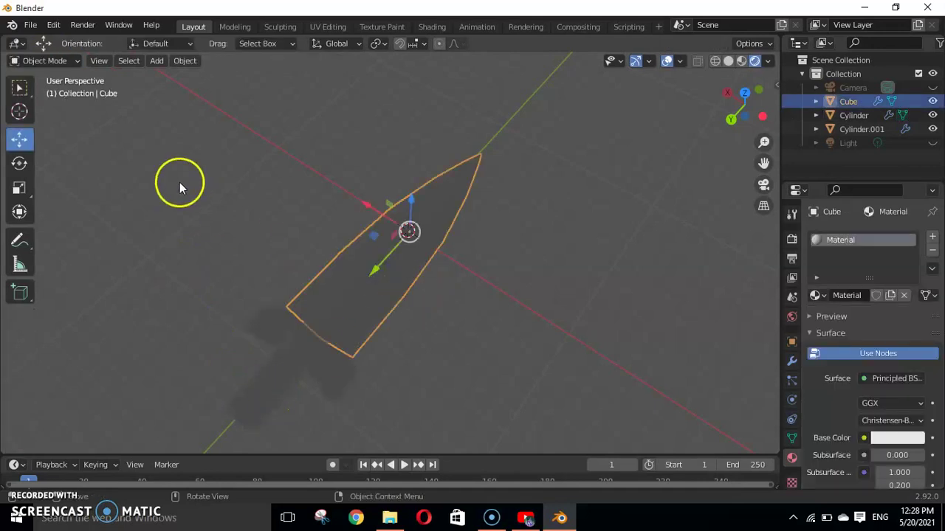
click(19, 89)
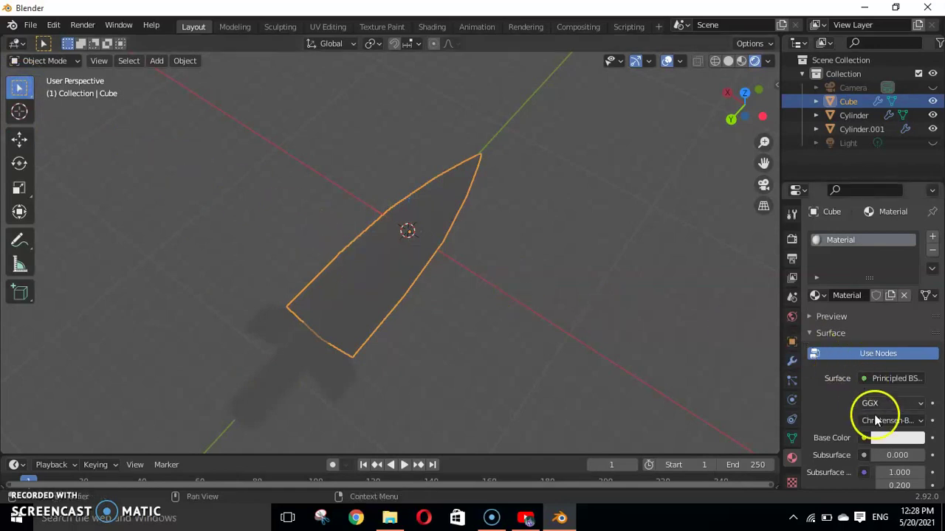
click(887, 438)
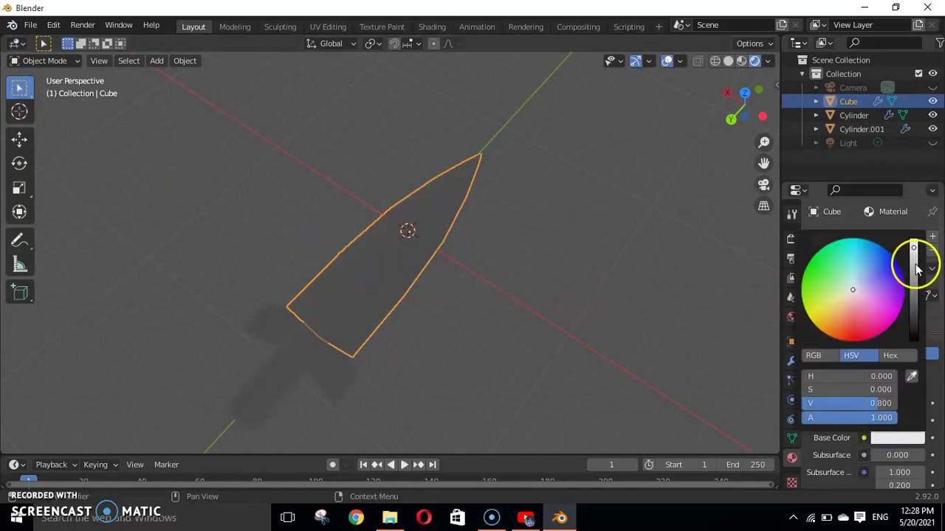
mouse_move(914, 251)
mouse_down()
mouse_move(913, 239)
mouse_move(913, 316)
mouse_move(914, 239)
mouse_up()
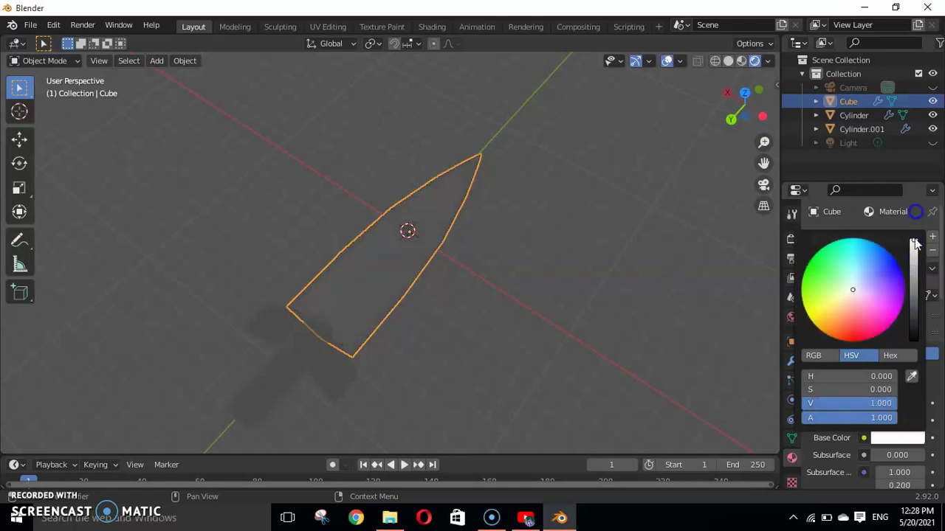
drag(855, 292, 861, 267)
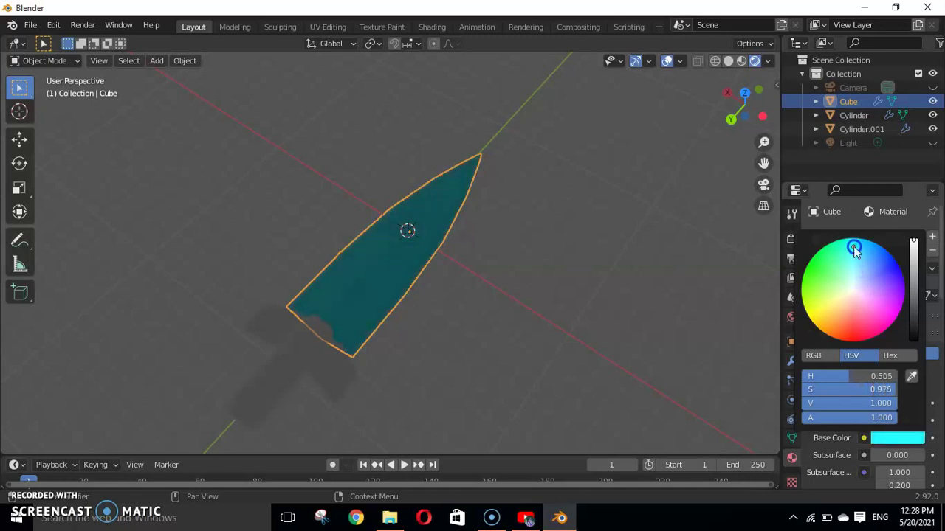
click(293, 358)
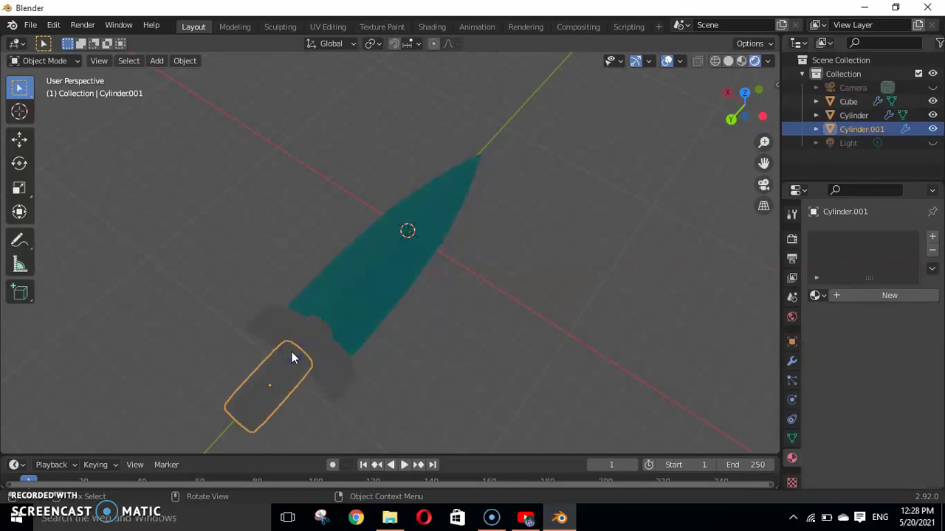
- Give the grip a new material with a black base colour
click(863, 295)
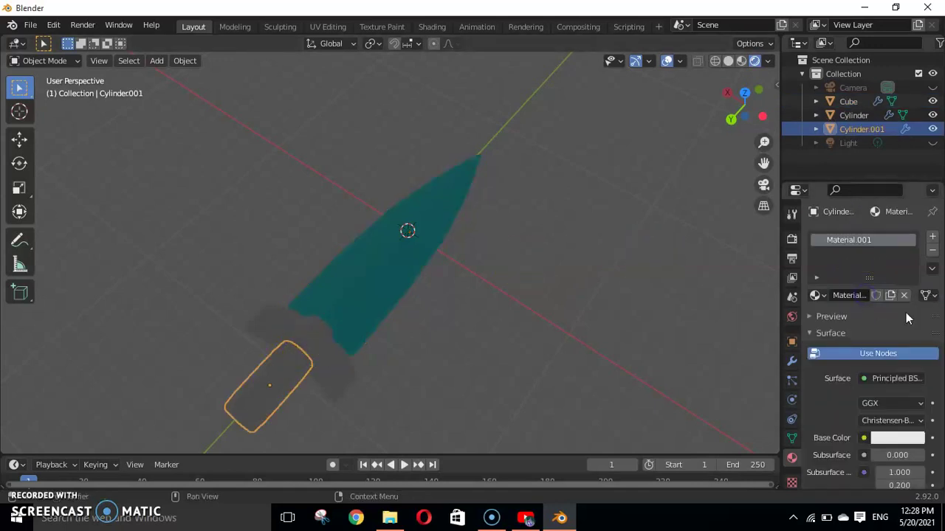
click(888, 440)
drag(913, 249, 913, 336)
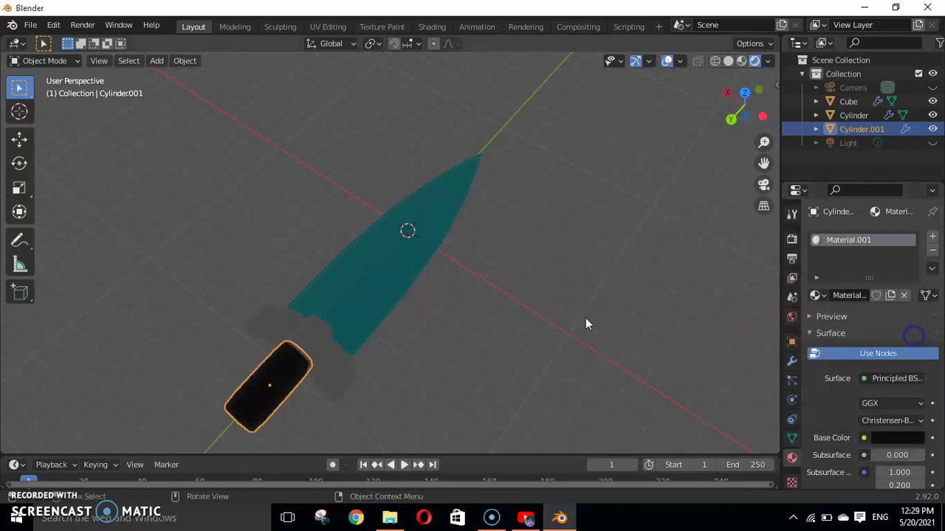
- Give the crossguard its own new black material, then deselect it
click(334, 354)
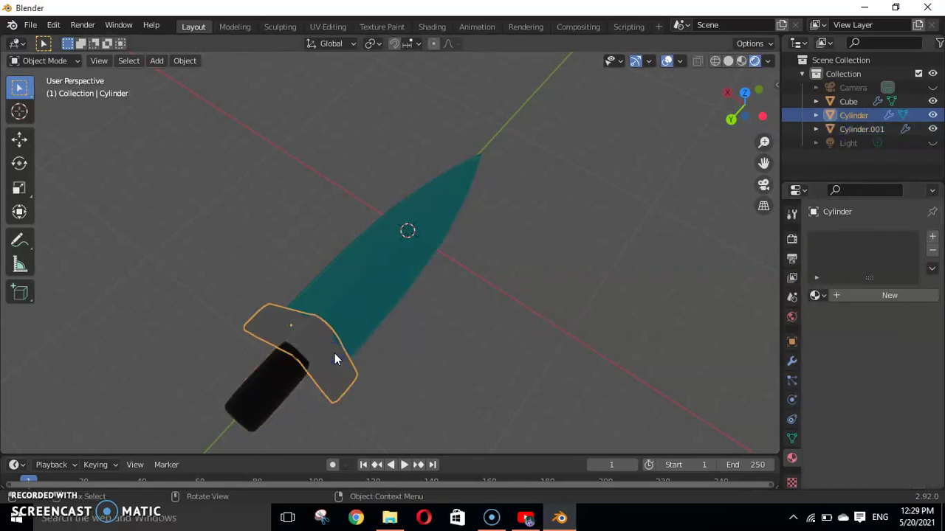
click(867, 296)
click(884, 439)
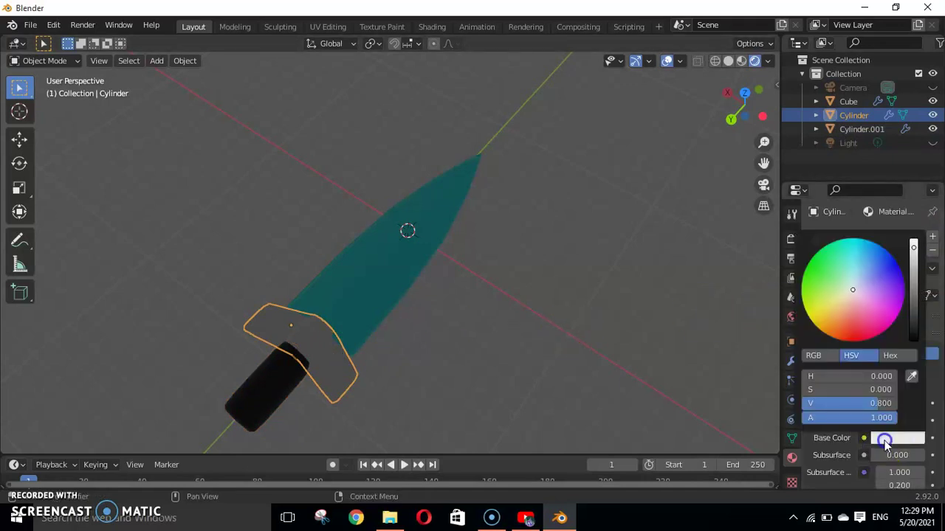
drag(913, 248, 911, 348)
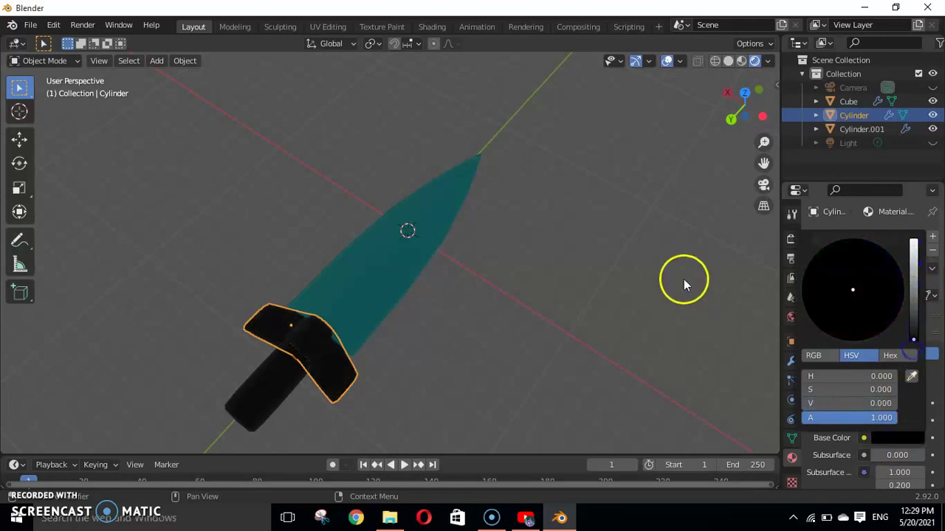
click(647, 251)
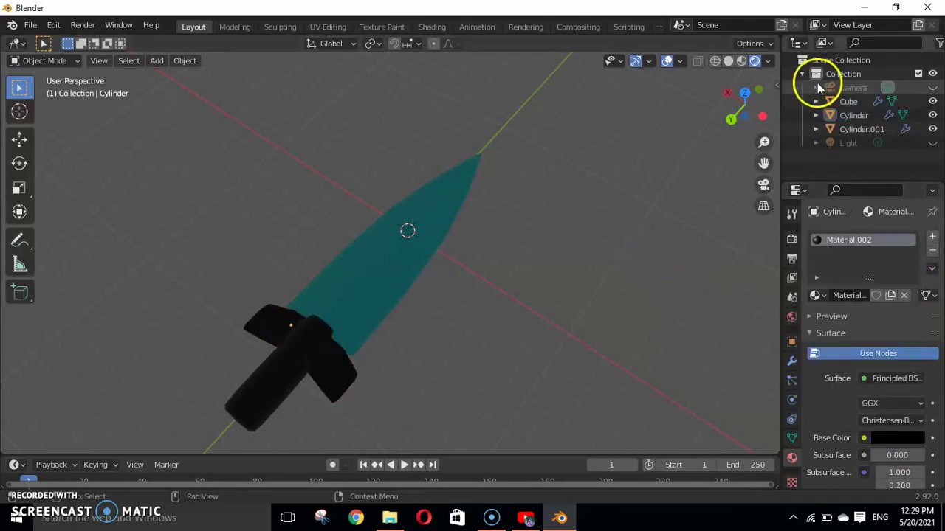
- Unhide the camera, look through it, and enable Camera to View in the side panel
mouse_move(731, 114)
mouse_down()
mouse_move(688, 89)
mouse_move(704, 439)
mouse_move(719, 382)
mouse_move(21, 407)
mouse_move(26, 448)
mouse_move(691, 109)
mouse_move(682, 103)
mouse_up()
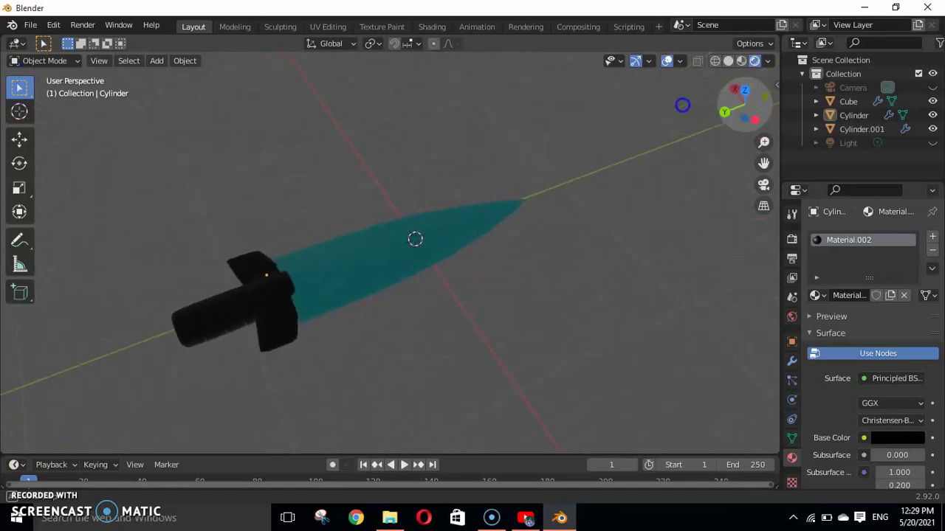
click(932, 87)
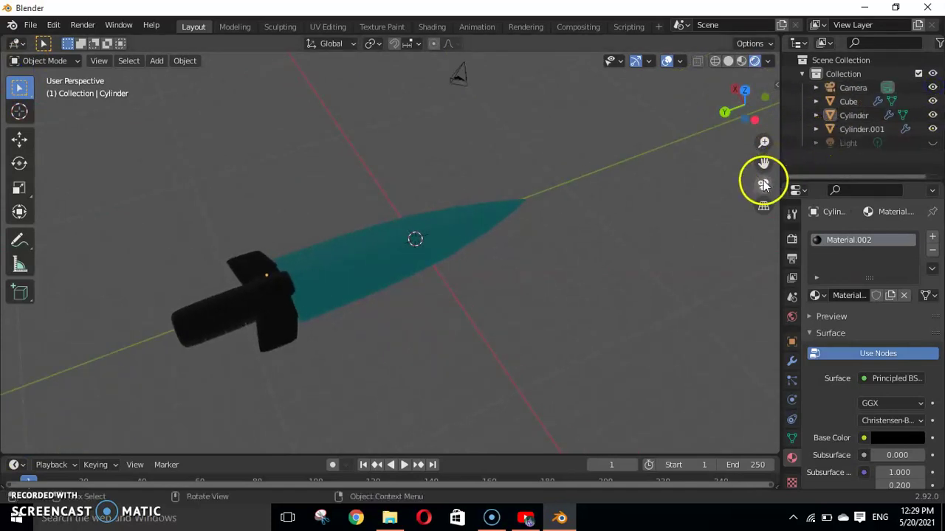
click(763, 185)
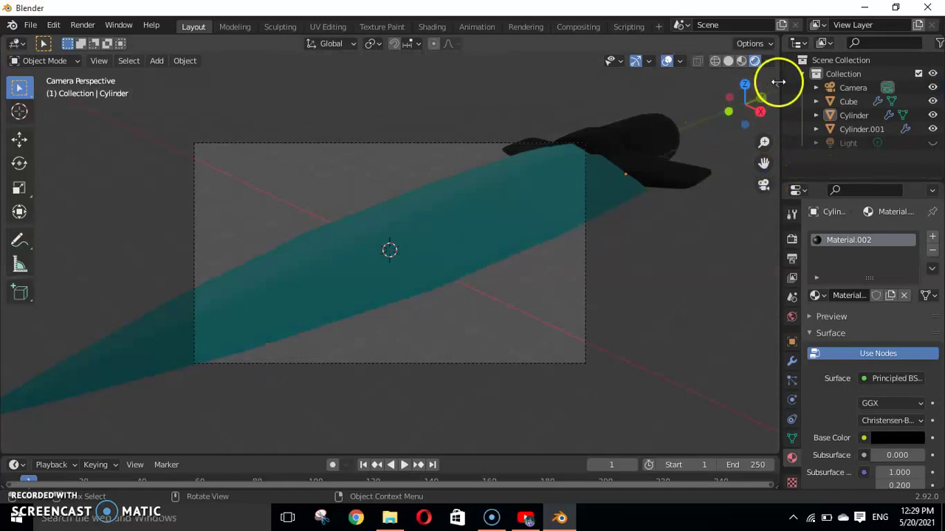
key(n)
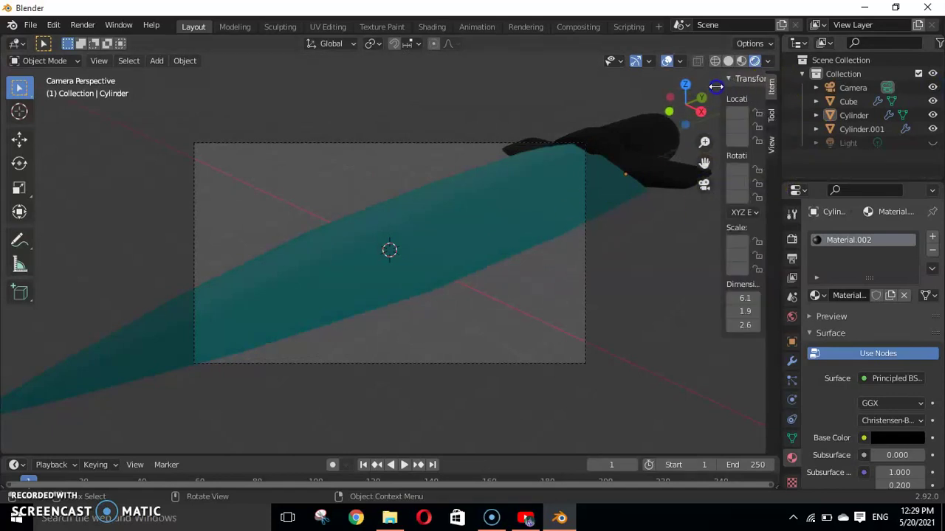
click(771, 142)
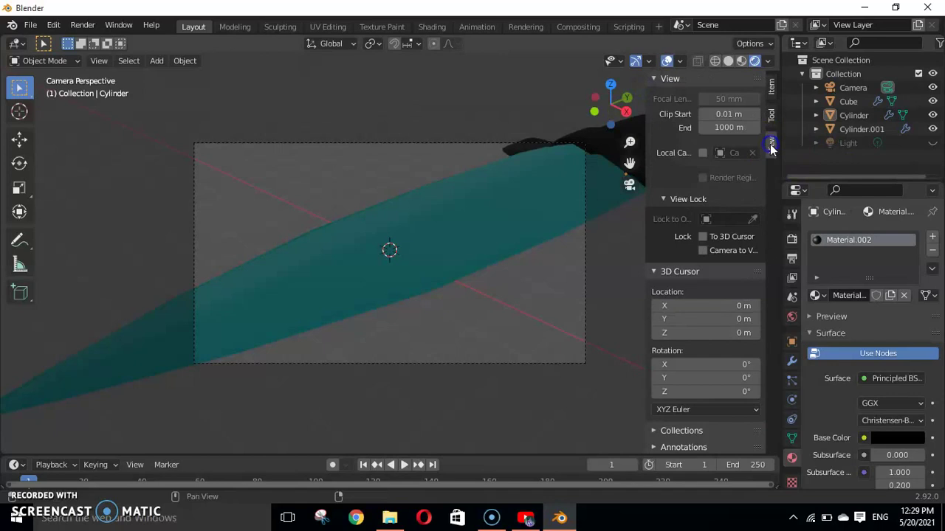
click(702, 250)
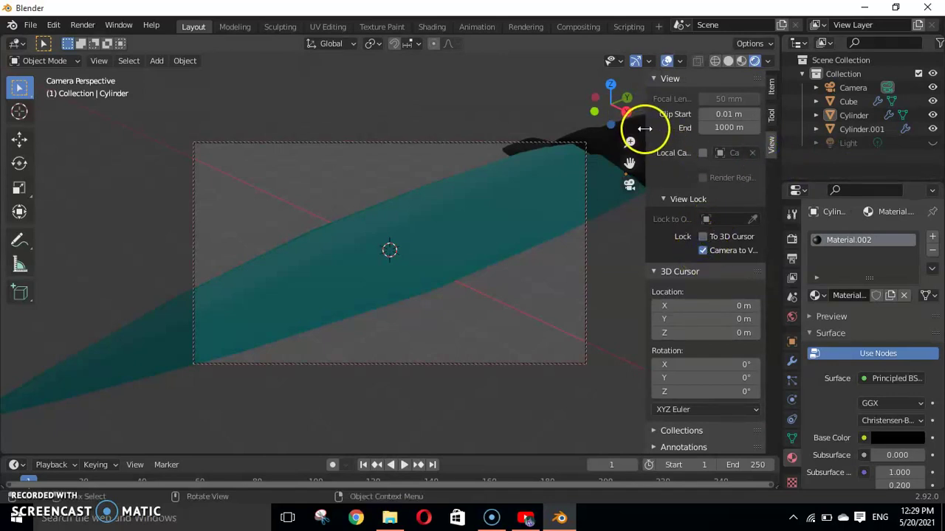
key(n)
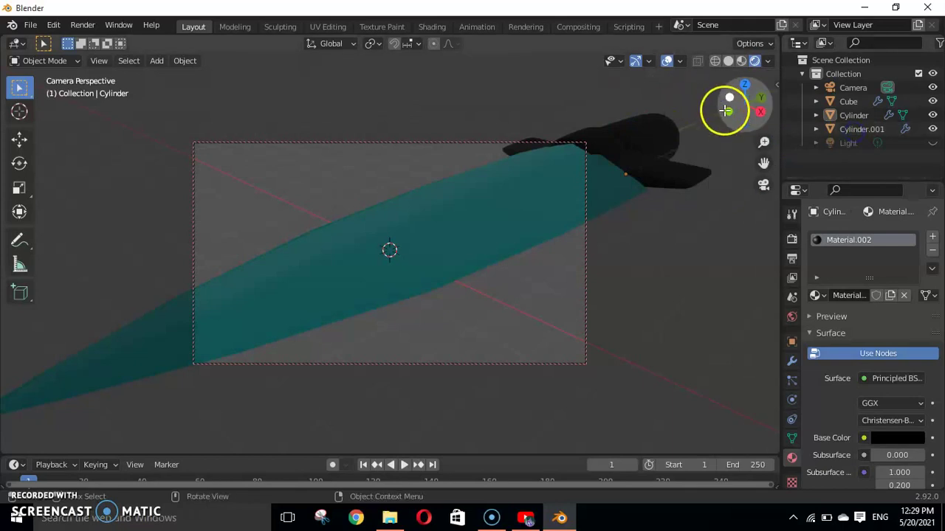
- Zoom, pan and orbit until the whole sword sits inside the camera frame
drag(760, 139, 761, 114)
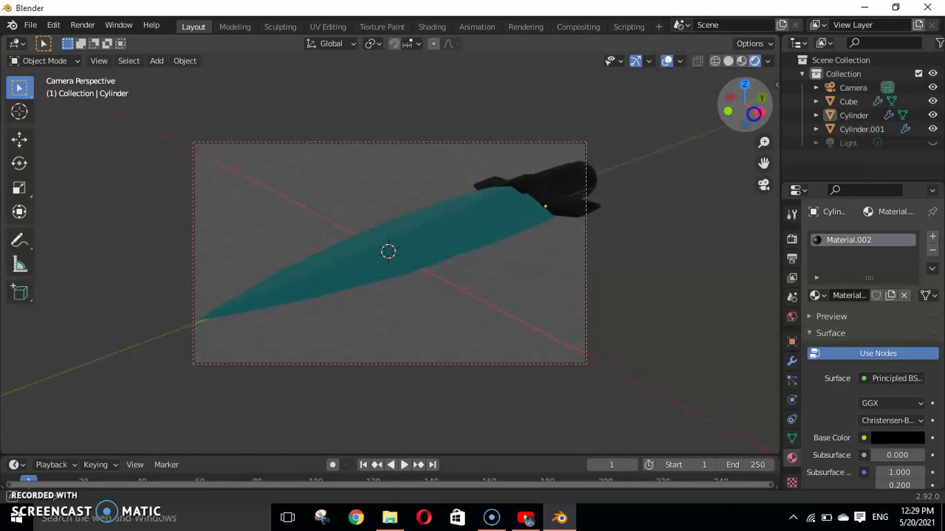
drag(764, 162, 748, 163)
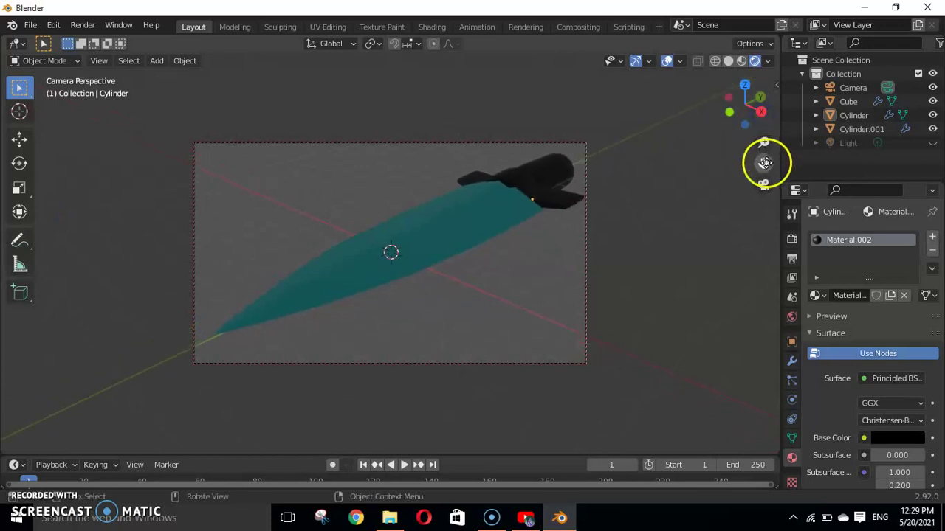
mouse_move(762, 111)
mouse_down()
mouse_move(766, 143)
mouse_move(750, 165)
mouse_up()
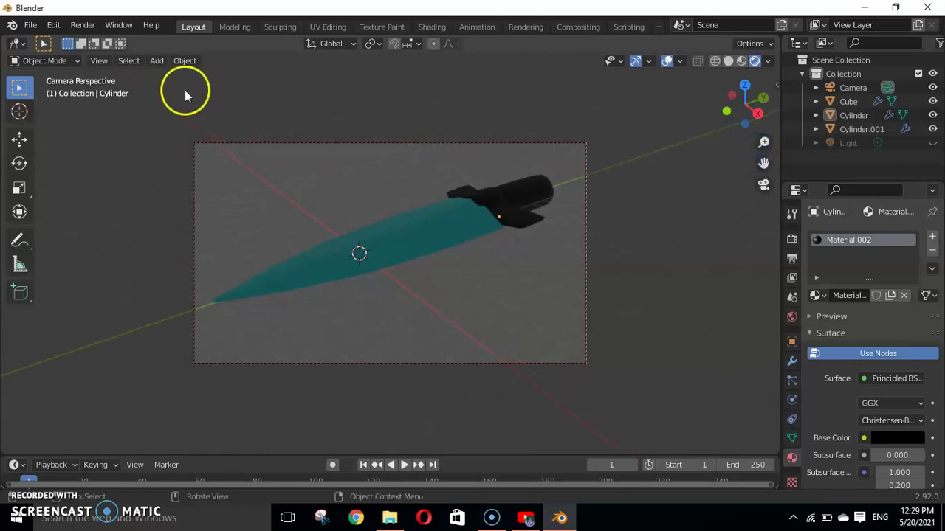
- Render frame 1 of the sword with Render > Render Image
click(83, 25)
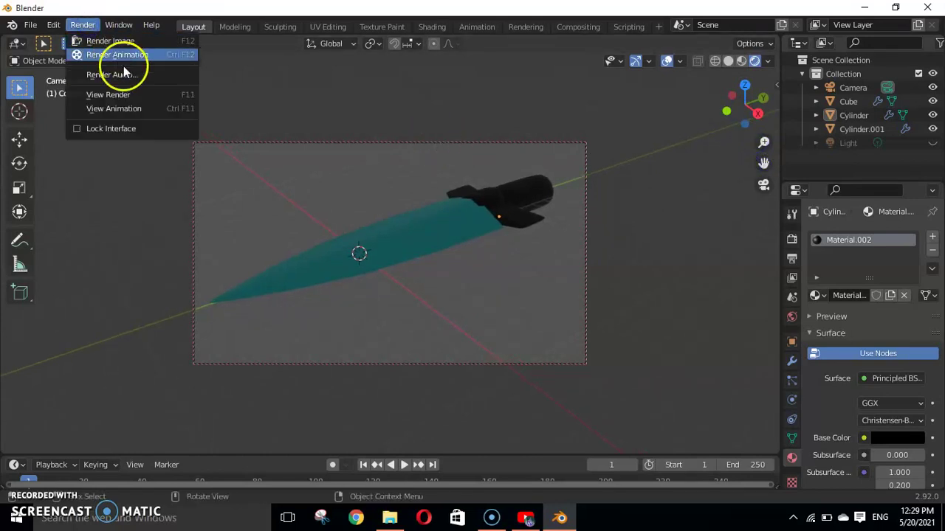
click(117, 40)
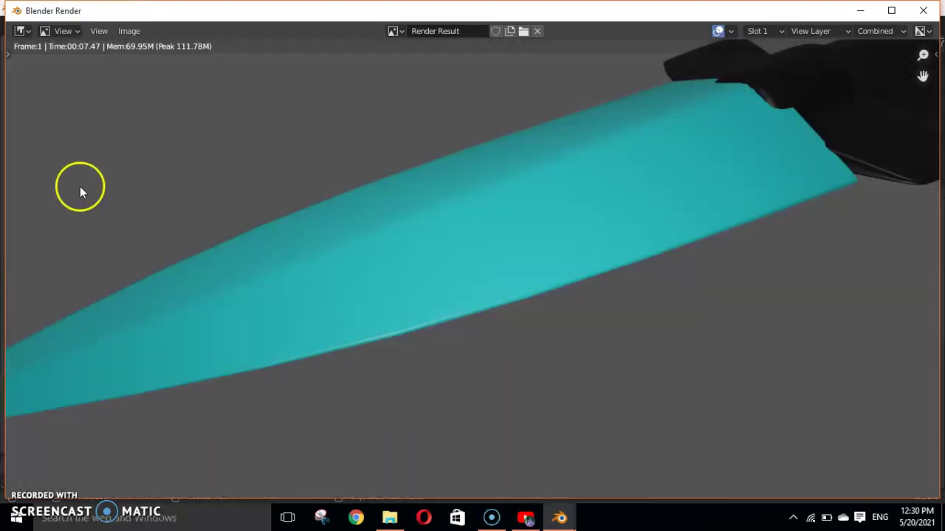
- Save the render with Image > Save As, navigating to Desktop > YTchannel
drag(922, 55, 76, 141)
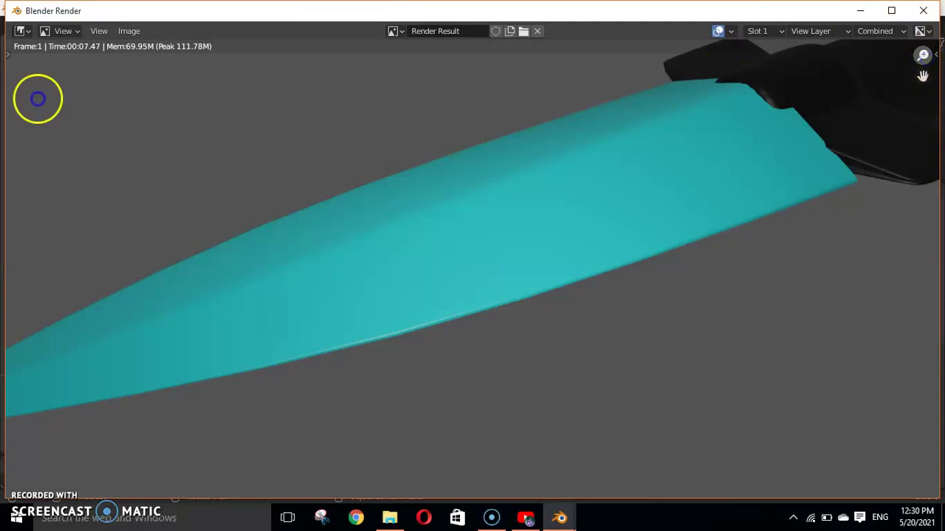
click(129, 31)
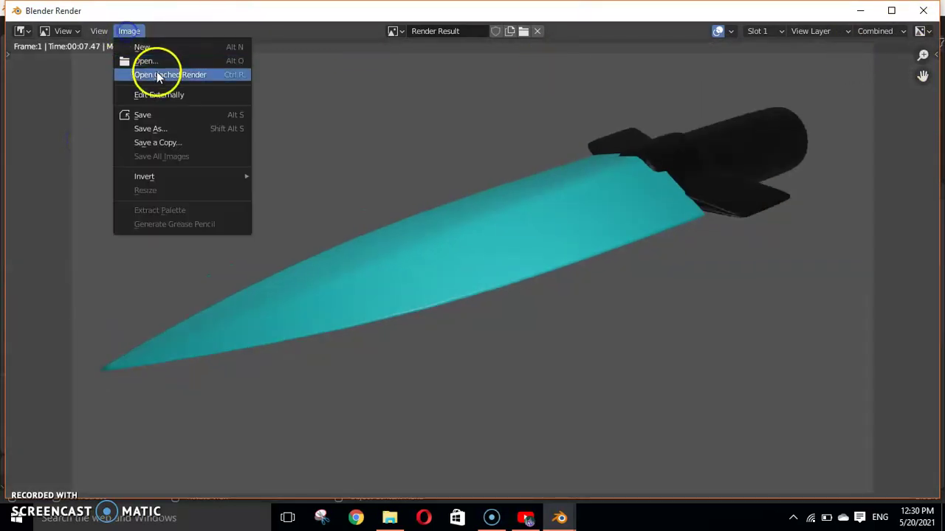
click(153, 115)
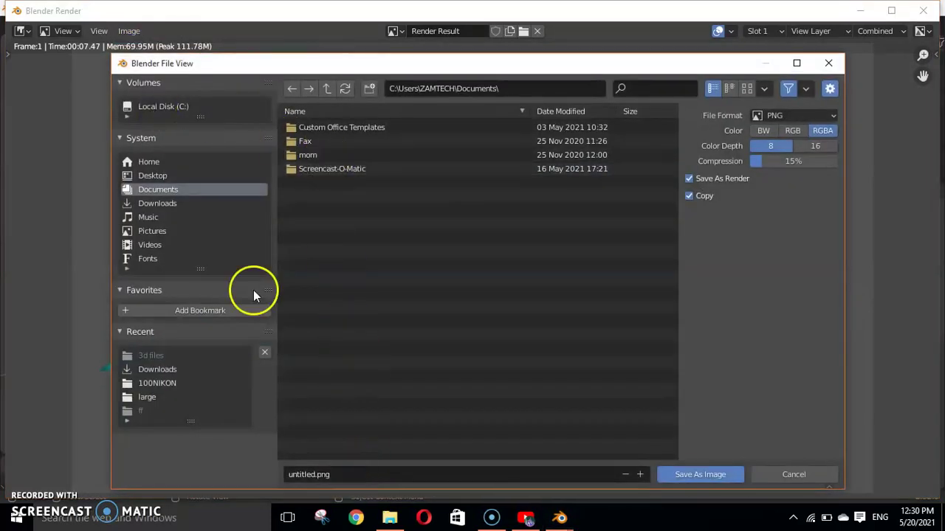
click(196, 176)
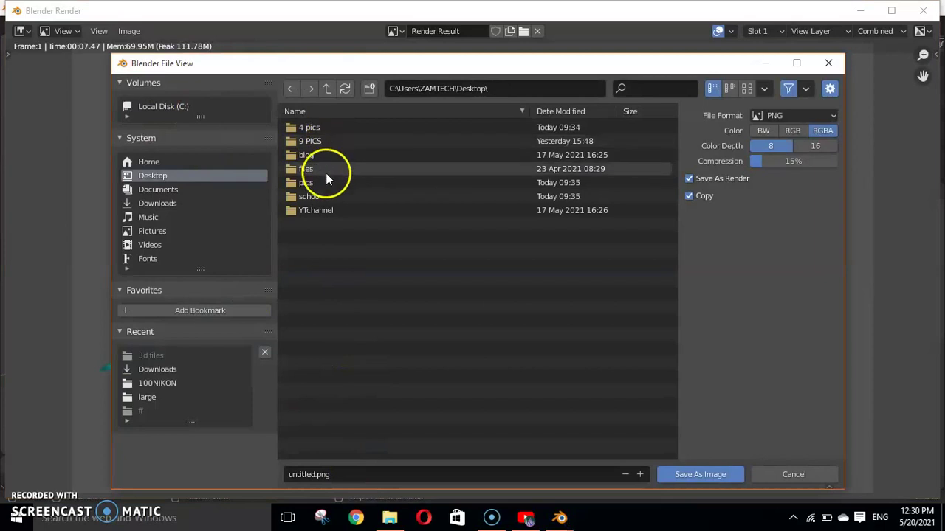
click(325, 211)
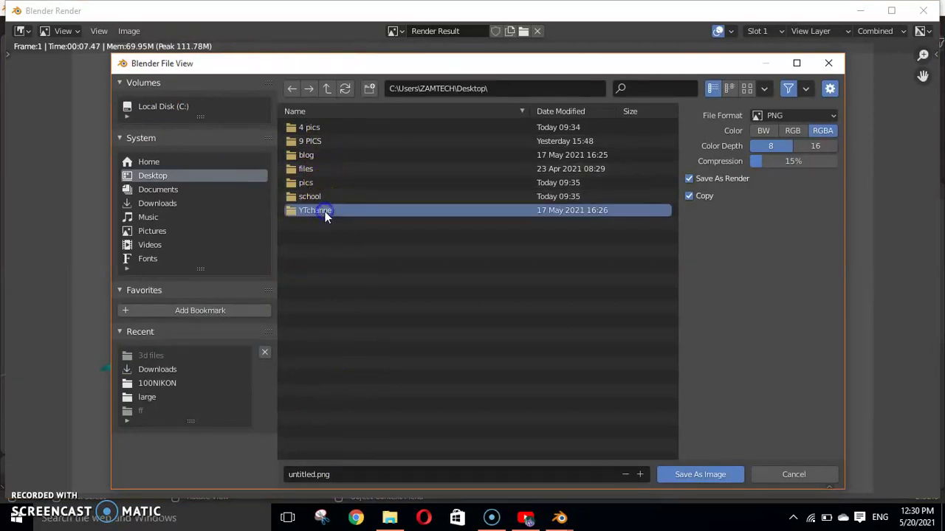
double_click(324, 211)
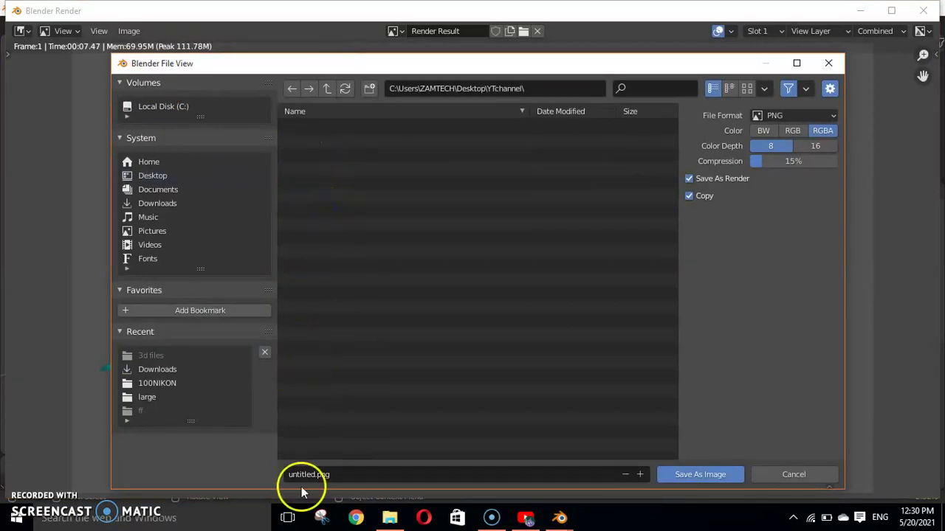
- Name the file sword.png, save it as PNG, and close the render window
click(338, 474)
key(BackSpace)
text(sword)
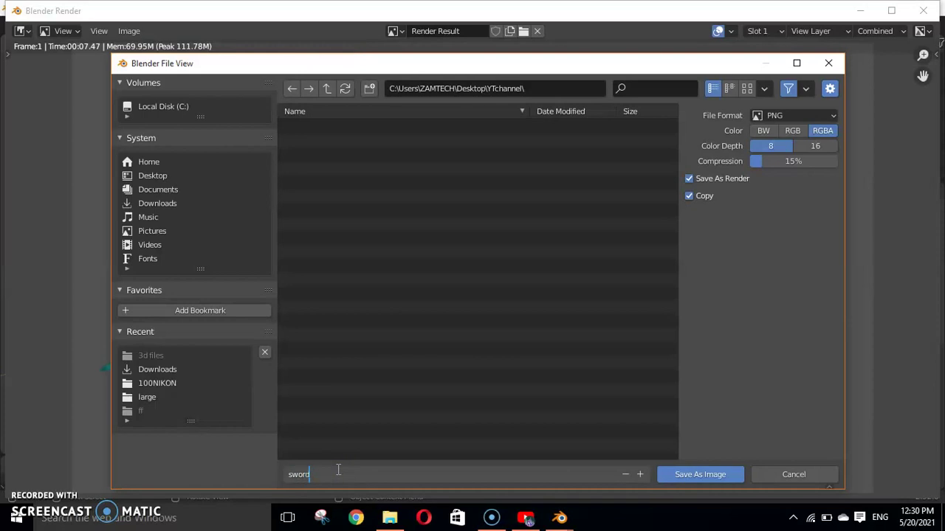
key(Return)
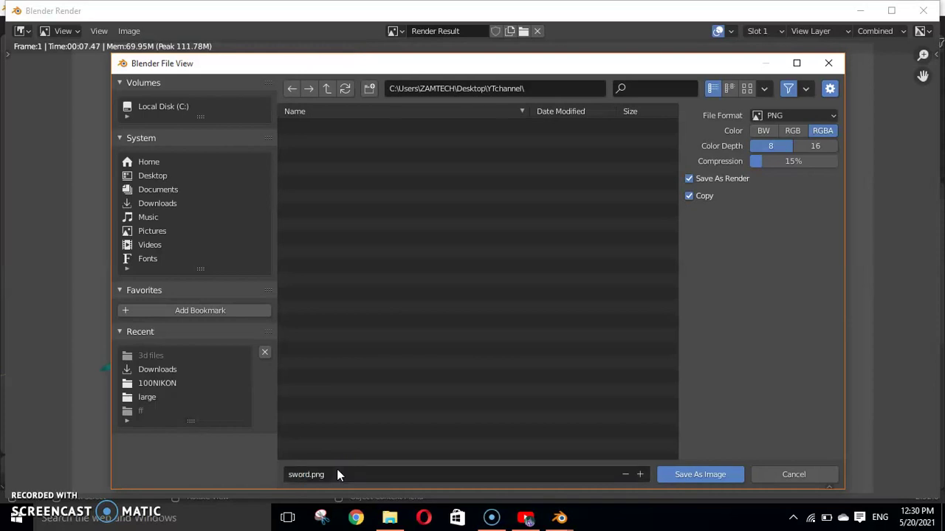
click(682, 477)
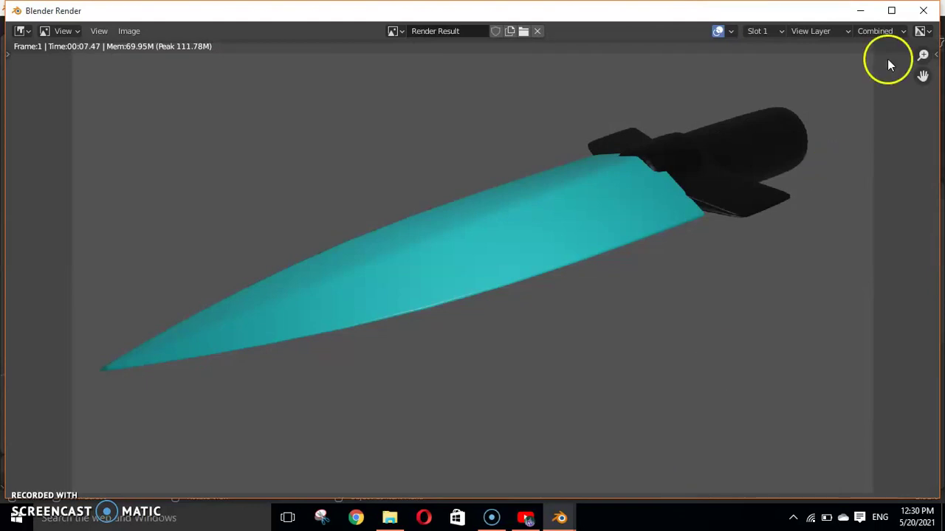
click(924, 11)
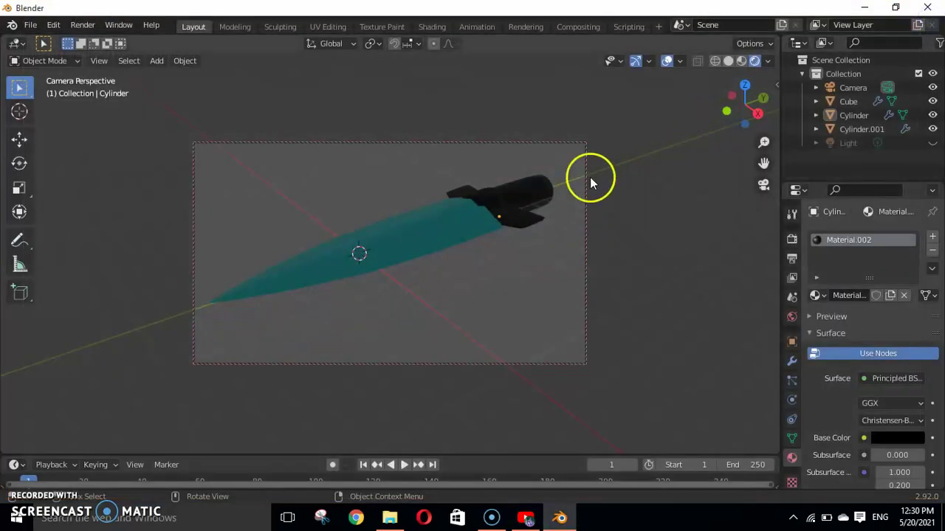